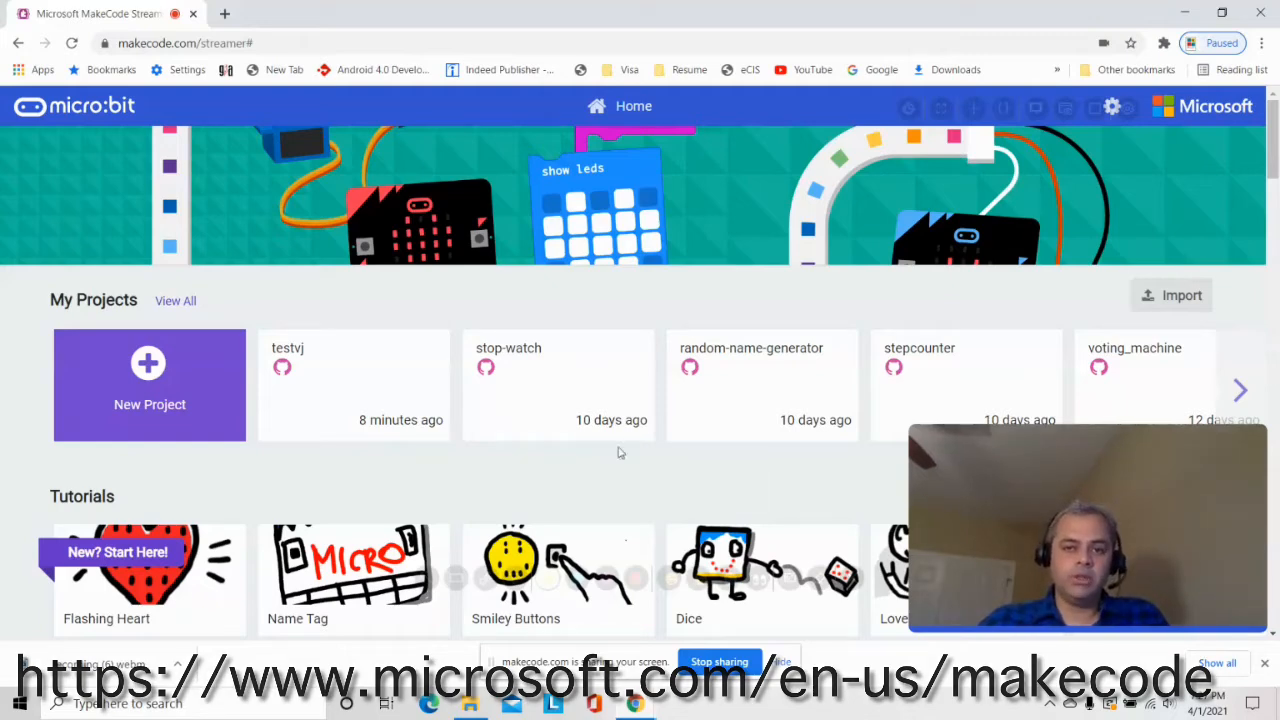
Show thumbnails of the open browser windows from the taskbar Chrome icon
click(640, 703)
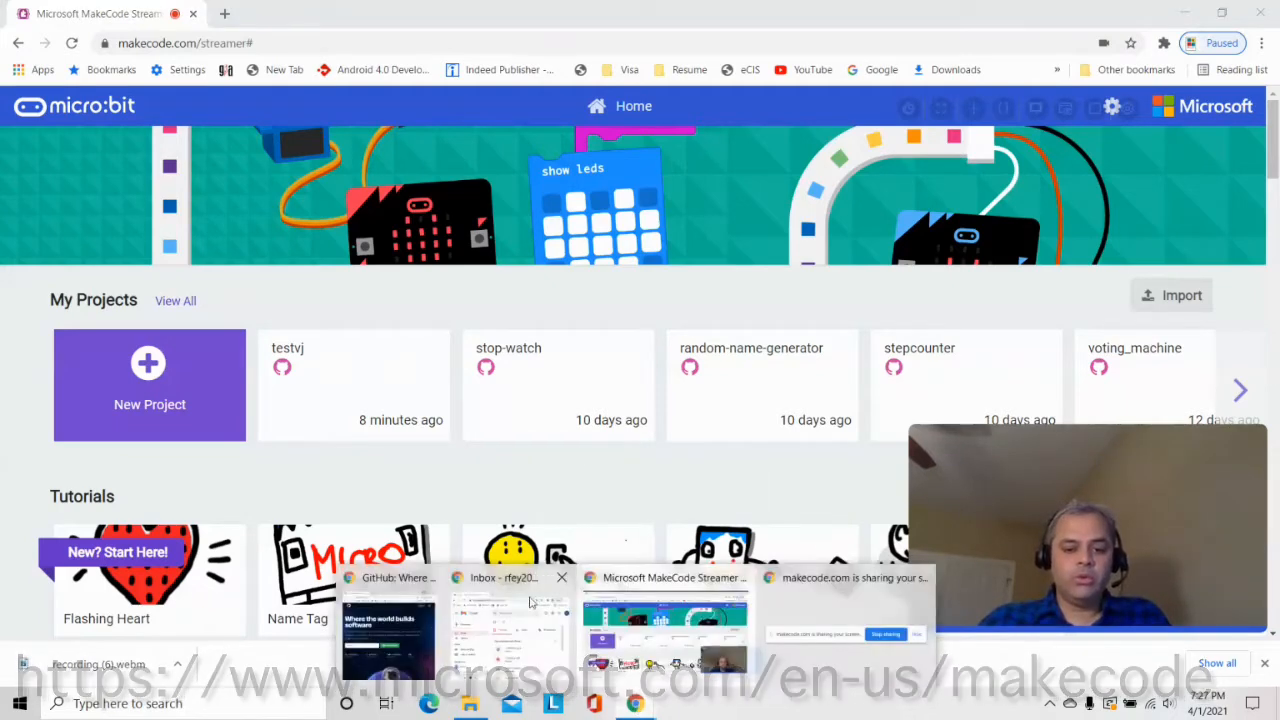
Bring the GitHub window forward and go to its Create your account sign-up page
click(388, 582)
drag(352, 33, 361, 33)
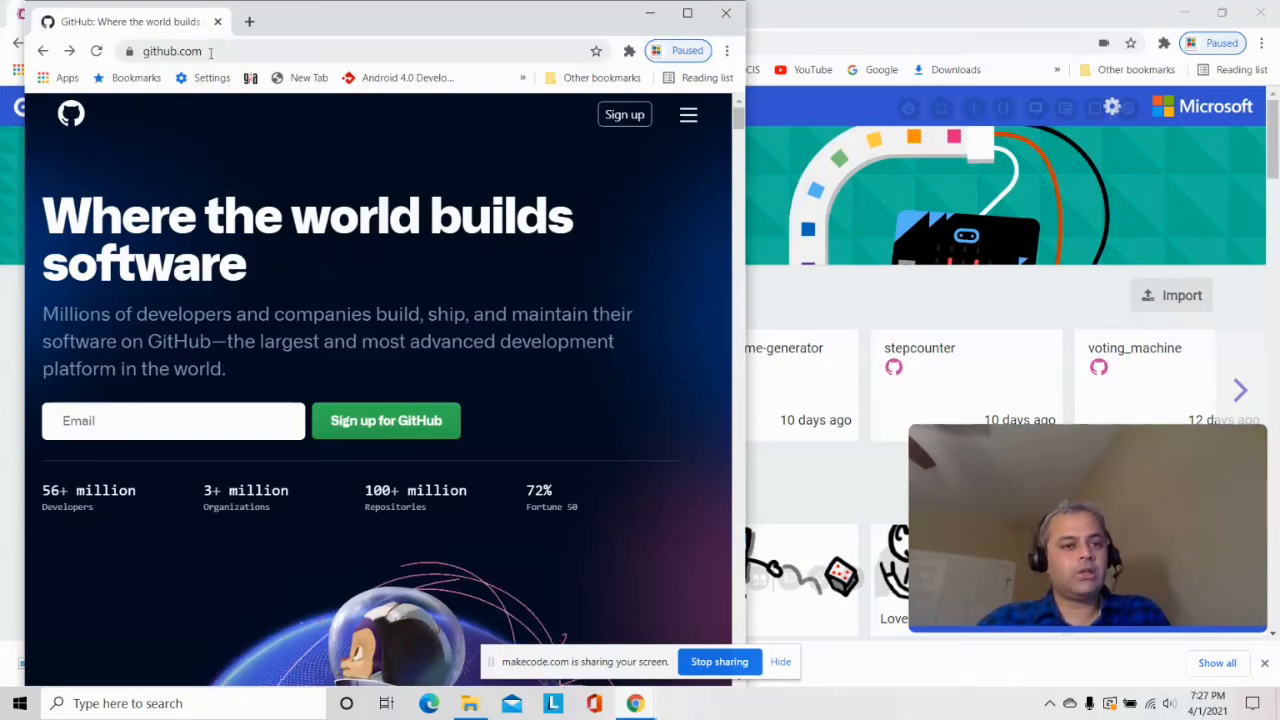
click(618, 116)
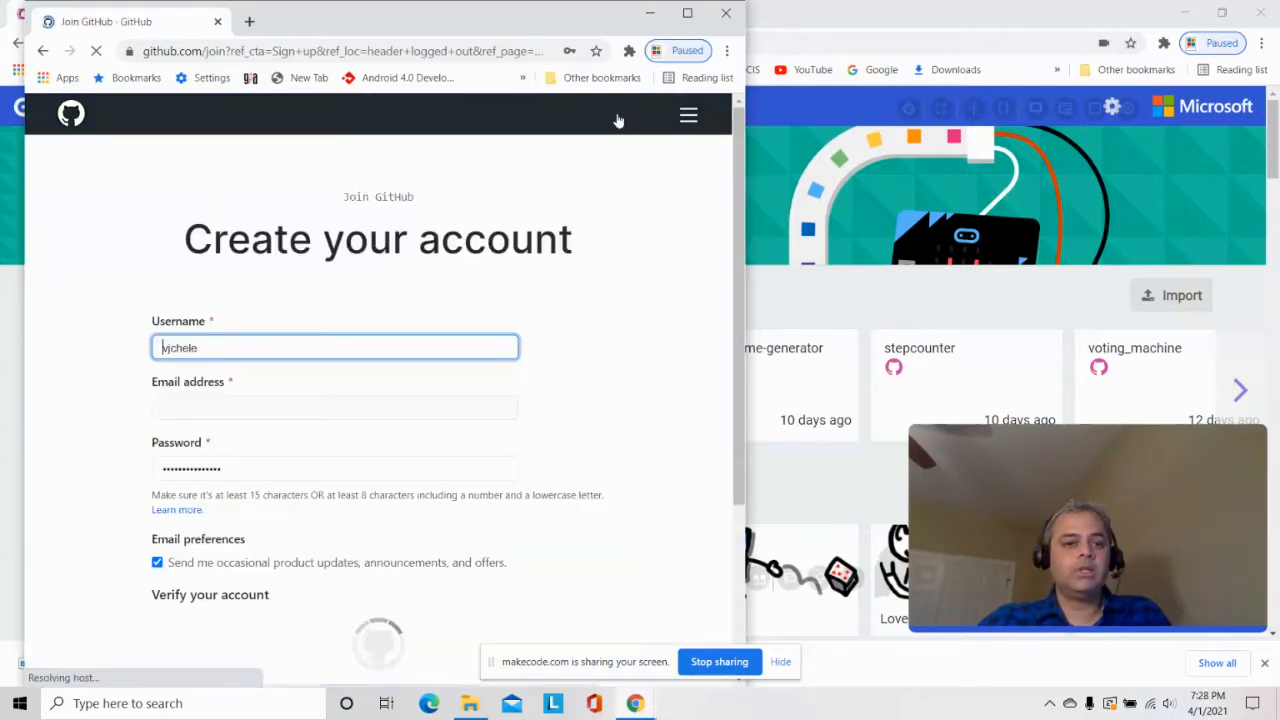
Replace the prefilled username with a new, available username
drag(229, 351, 2, 344)
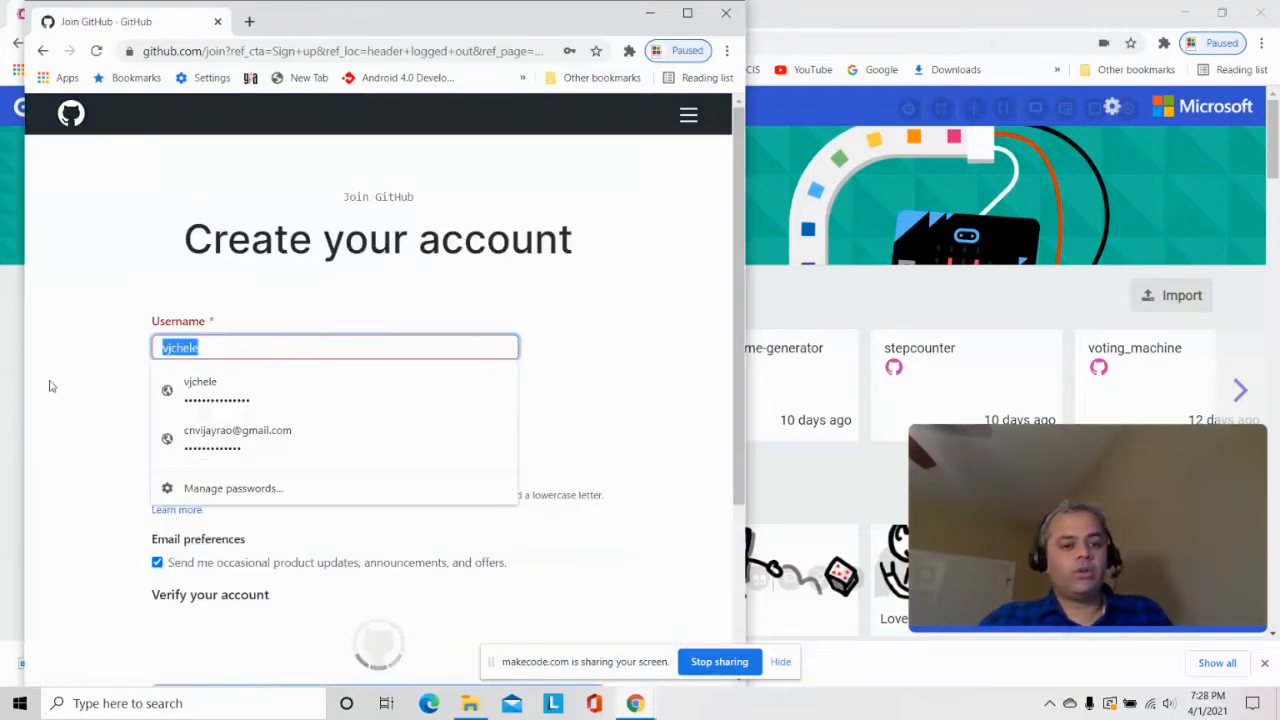
key(BackSpace)
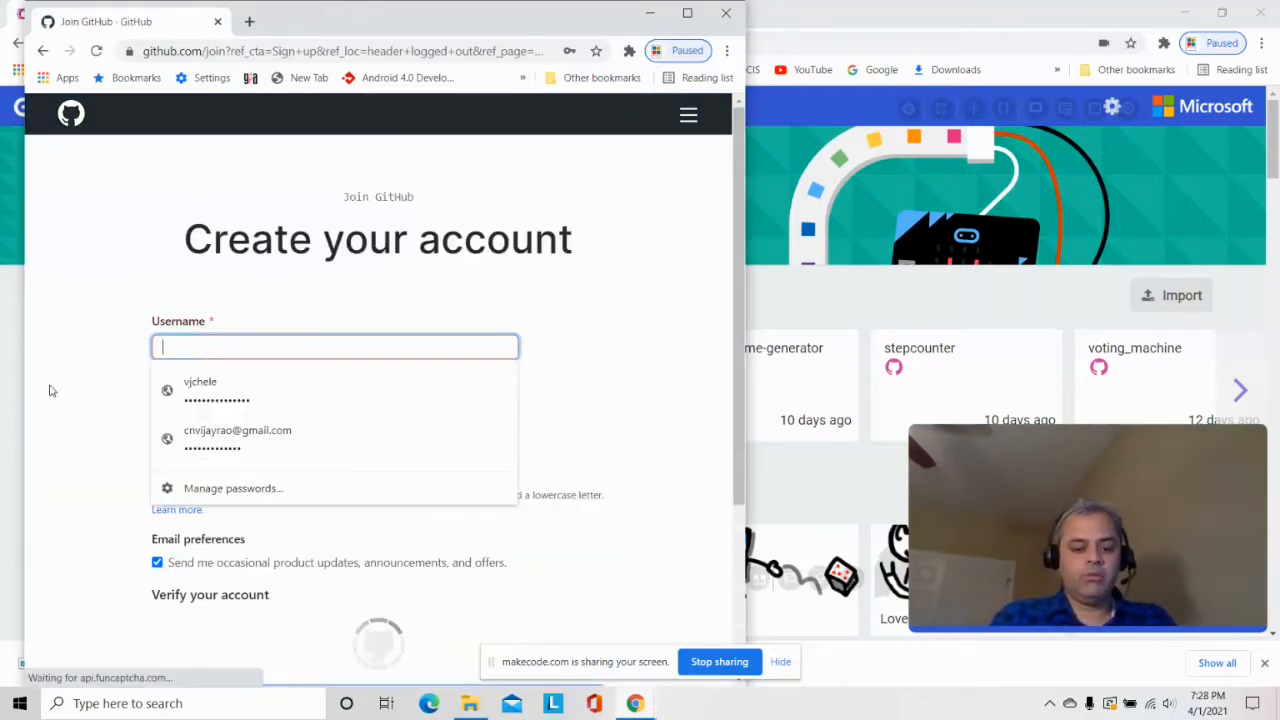
text(rfey)
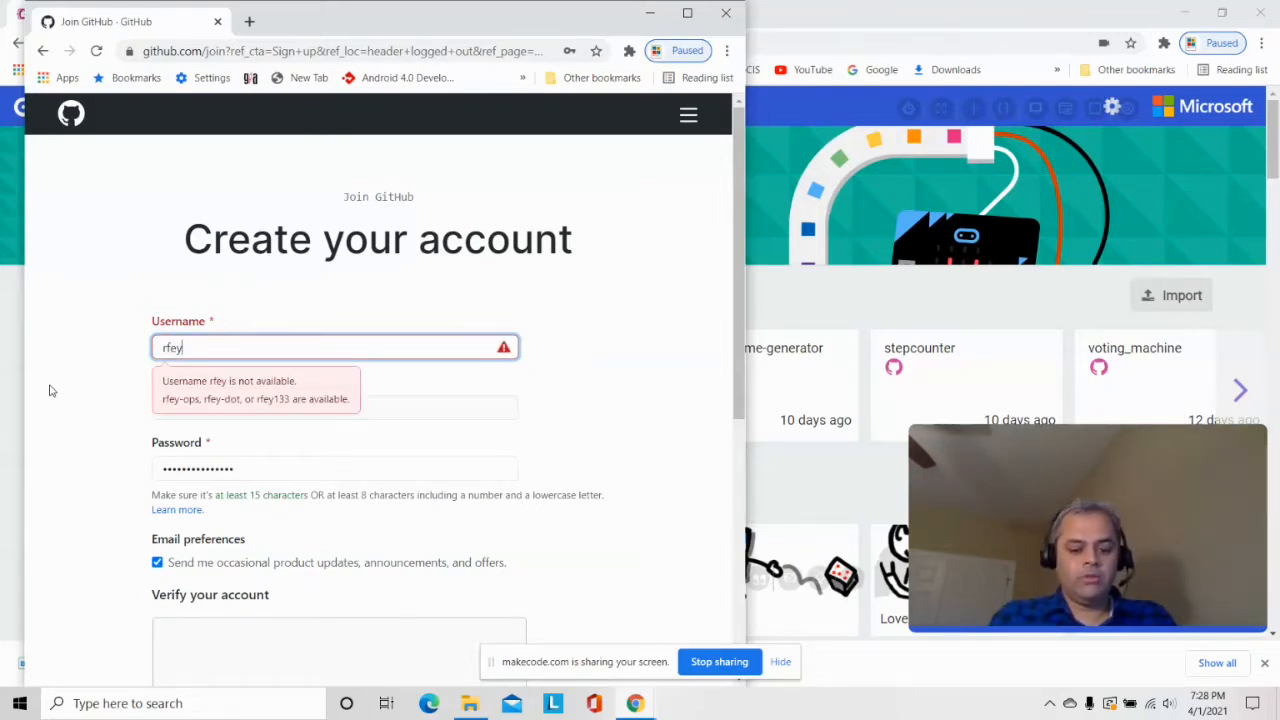
text(man)
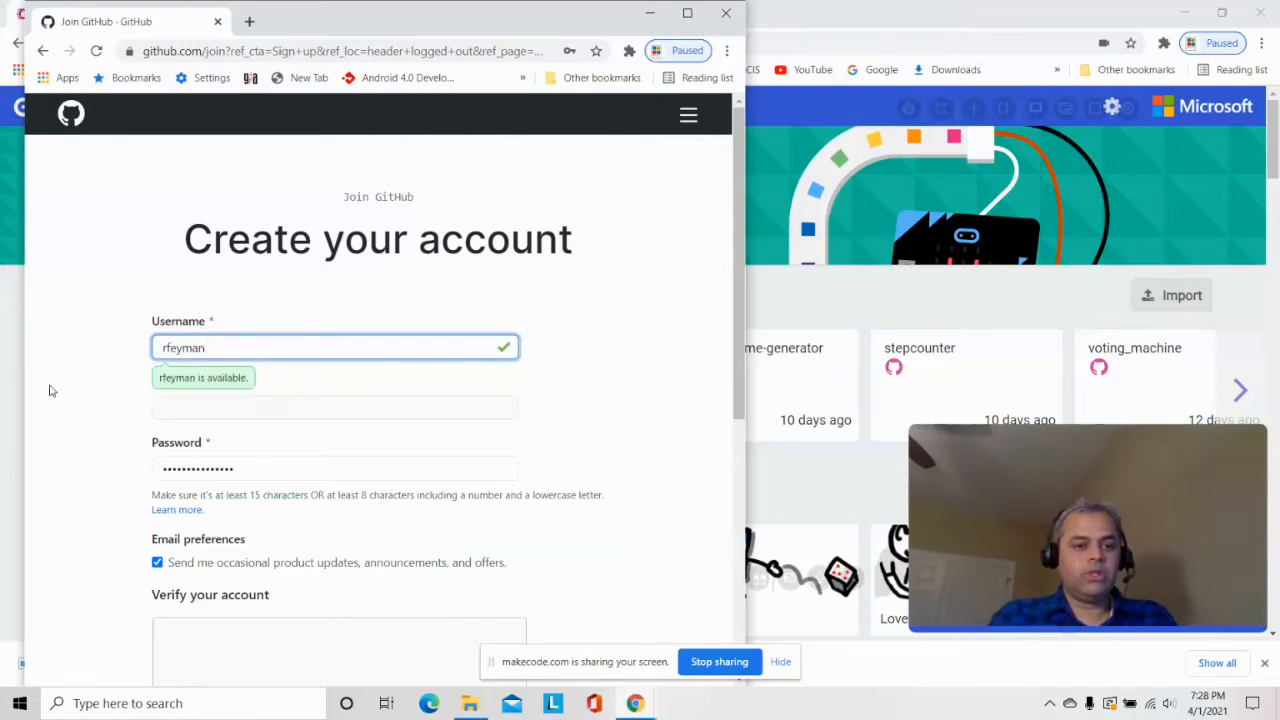
Enter the account's e-mail address and type a new password
key(Tab)
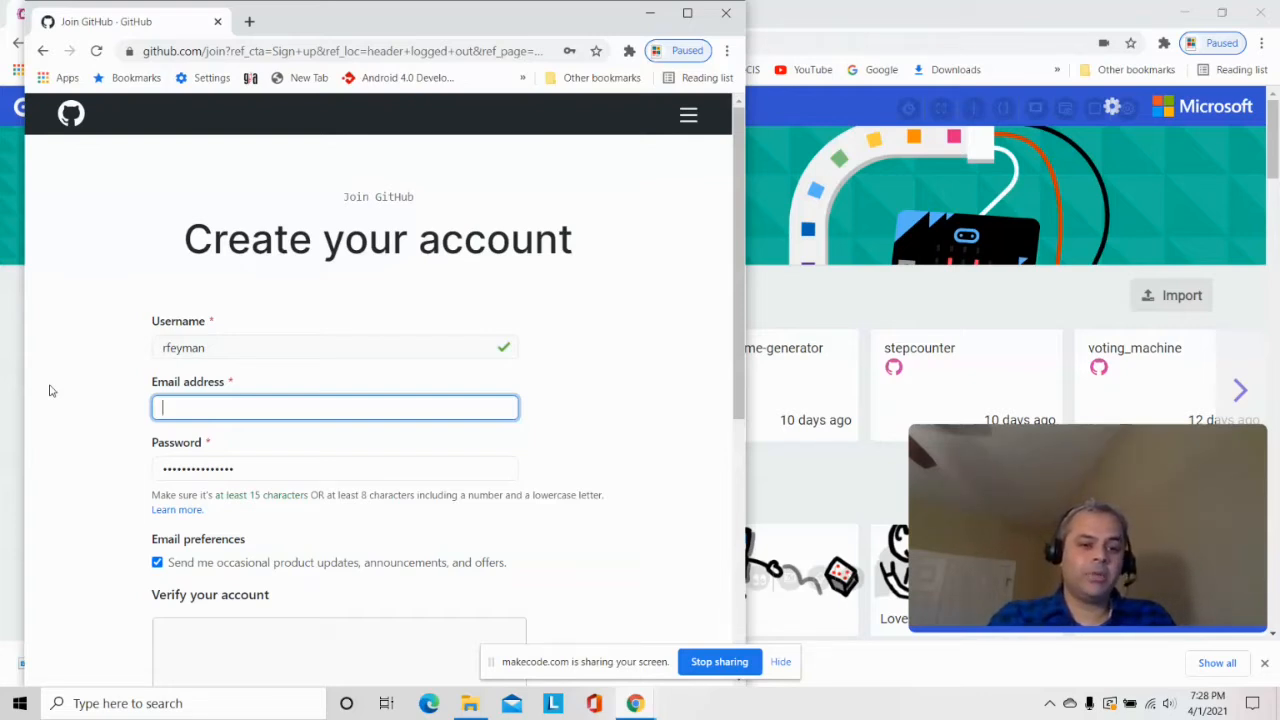
text(dontk)
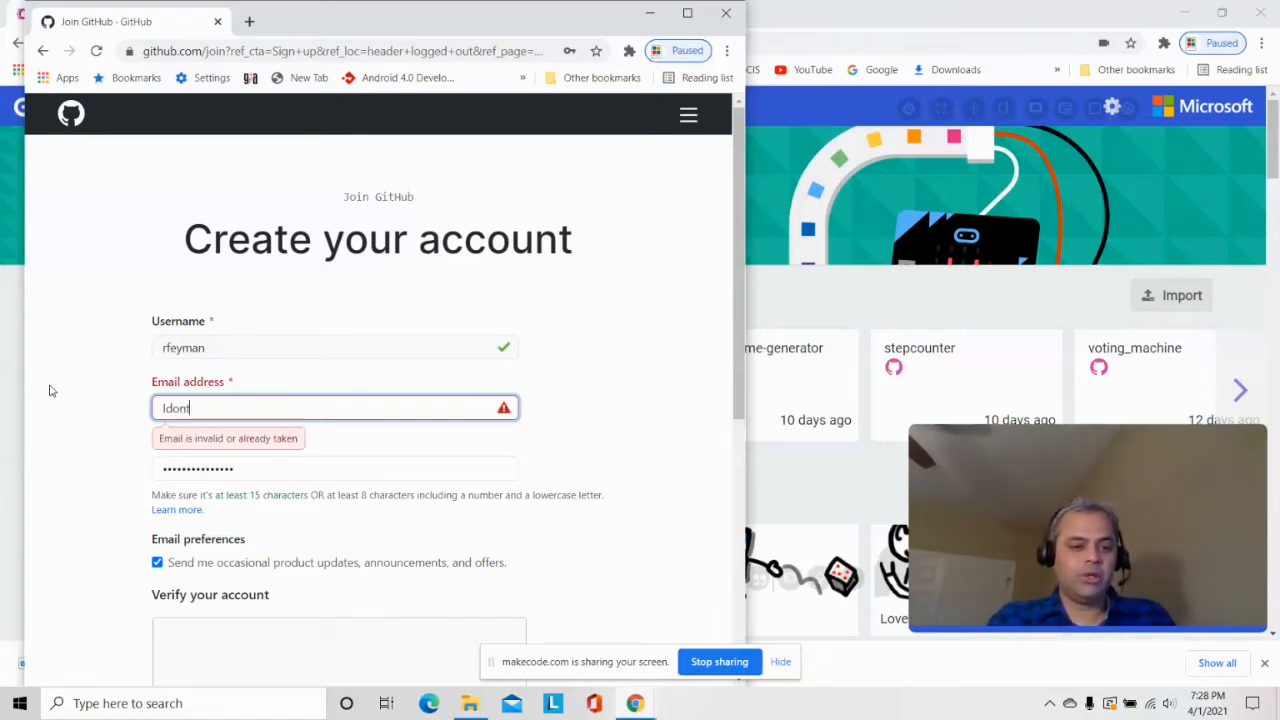
key(BackSpace)
key(BackSpace)
key(BackSpace)
key(BackSpace)
key(BackSpace)
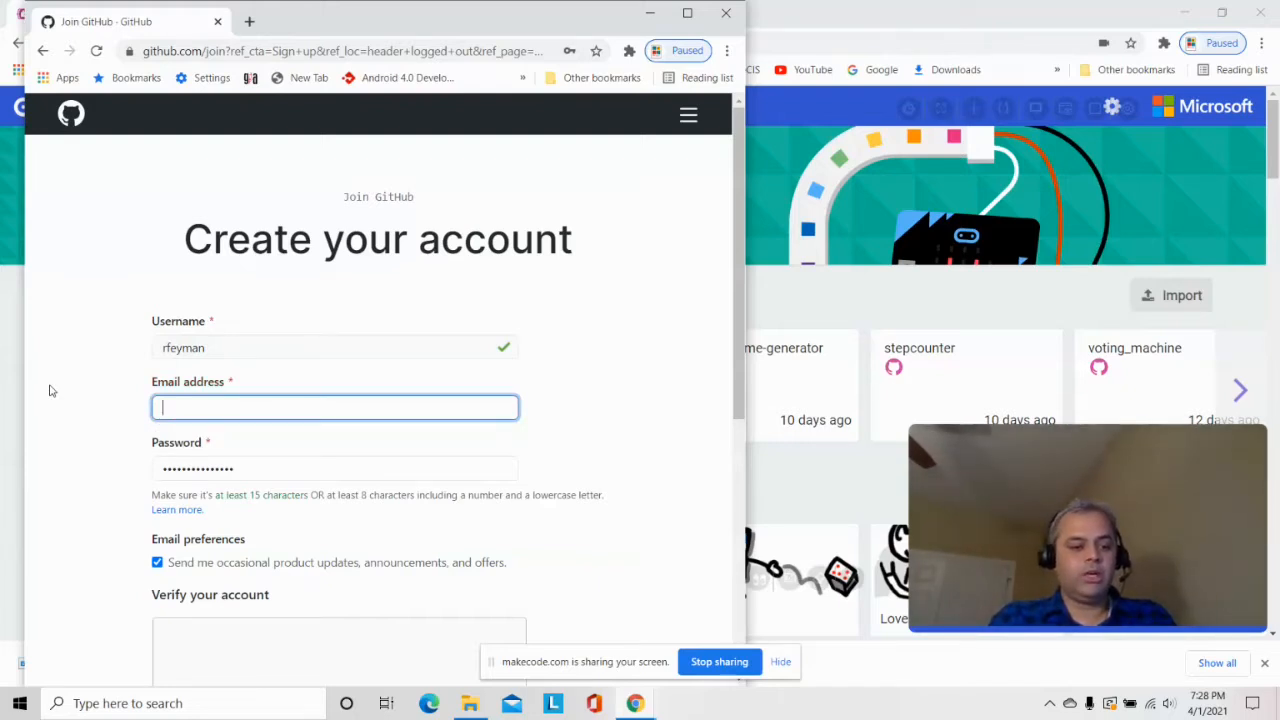
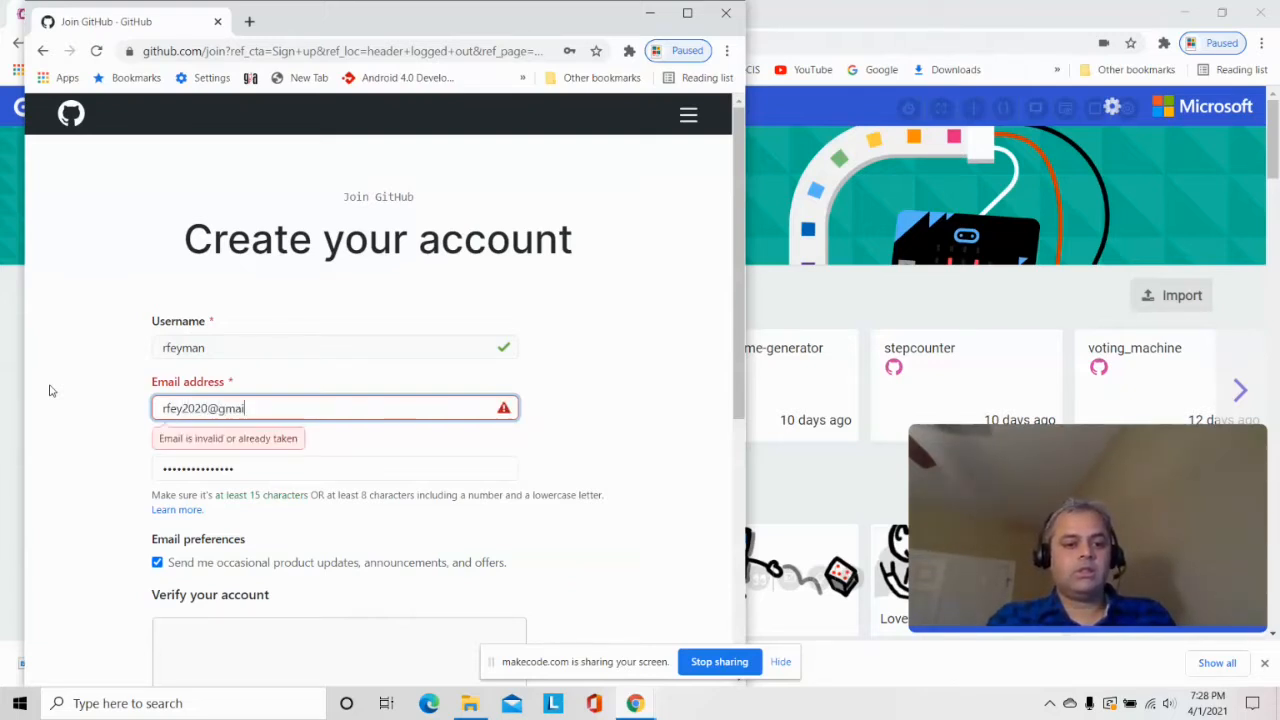
key(Tab)
key(BackSpace)
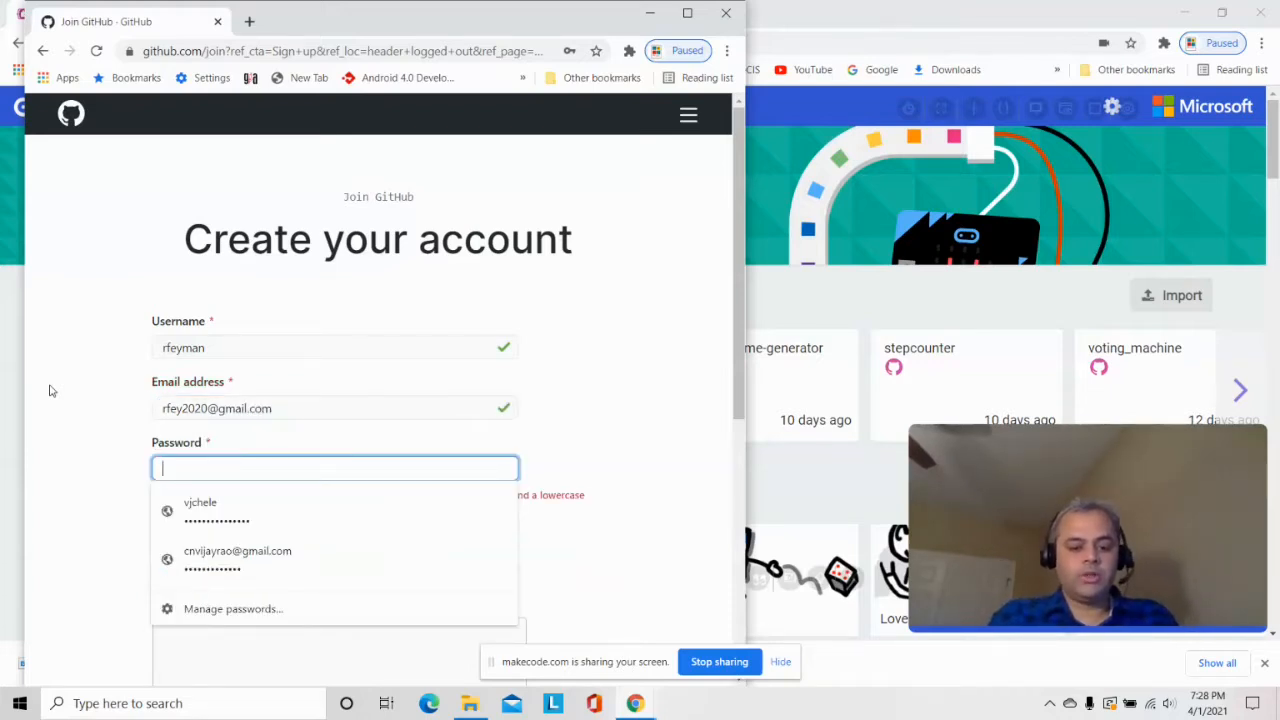
text(********)
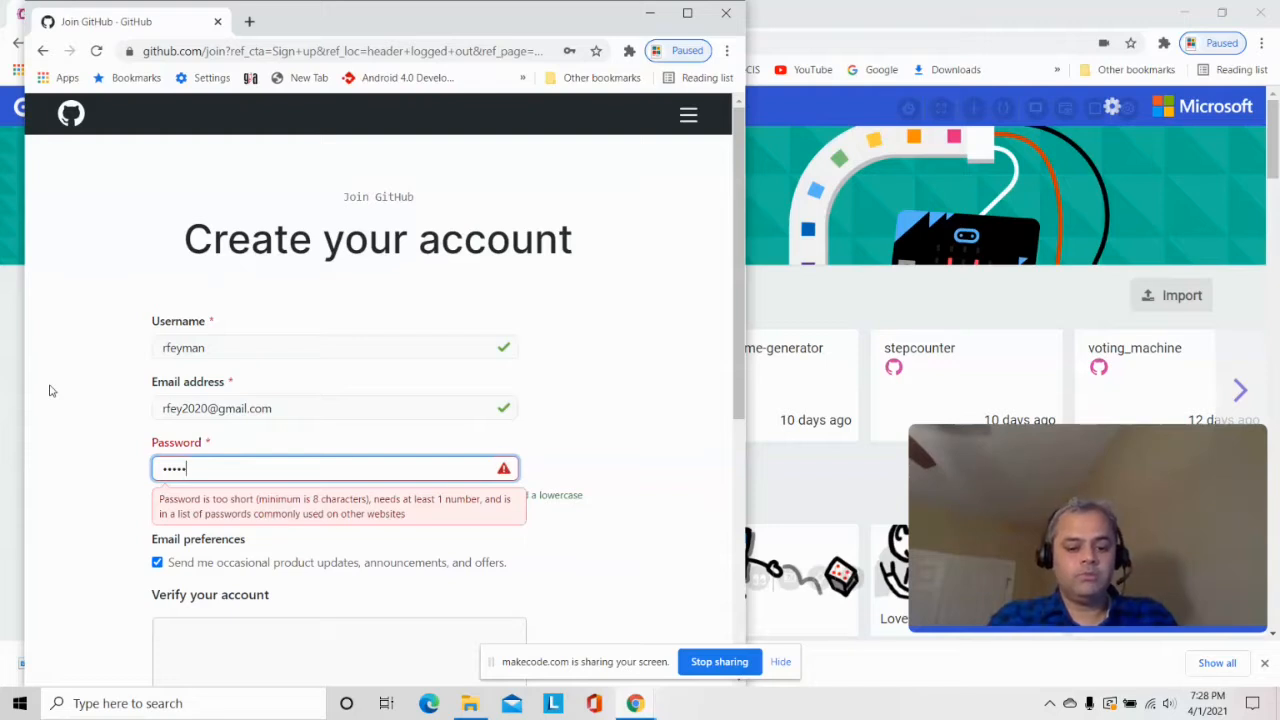
text(*)
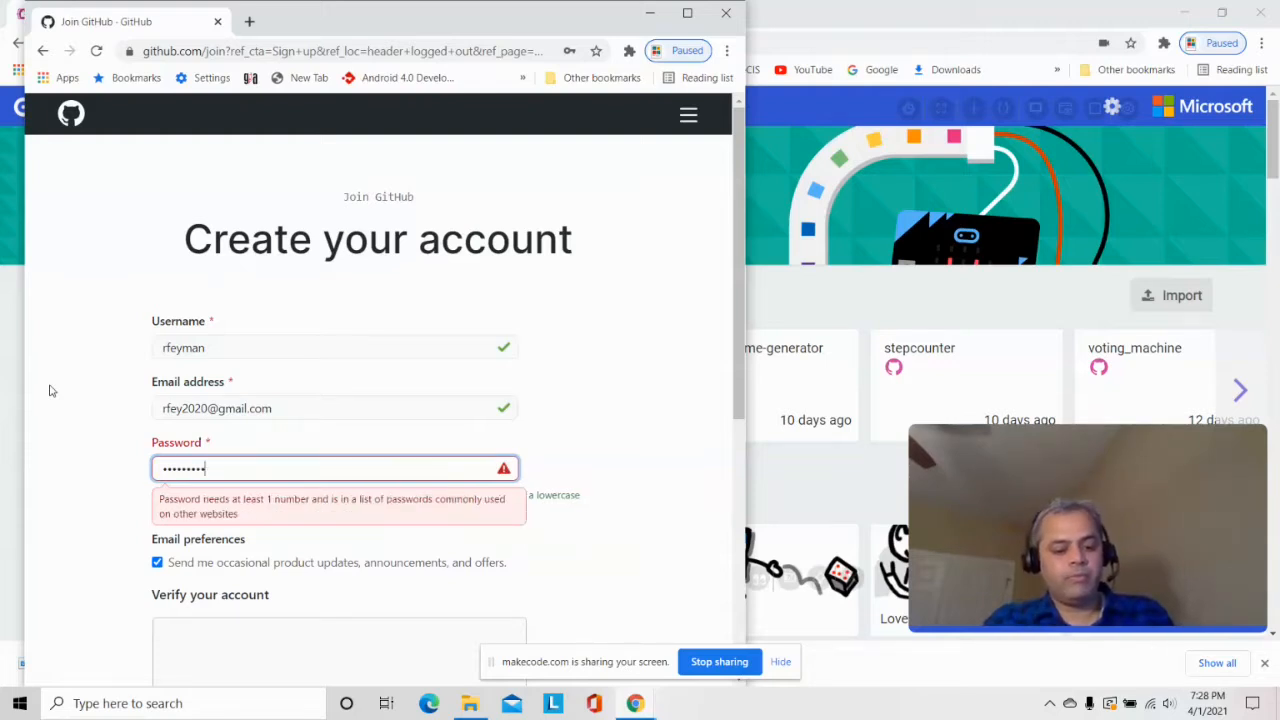
text(***)
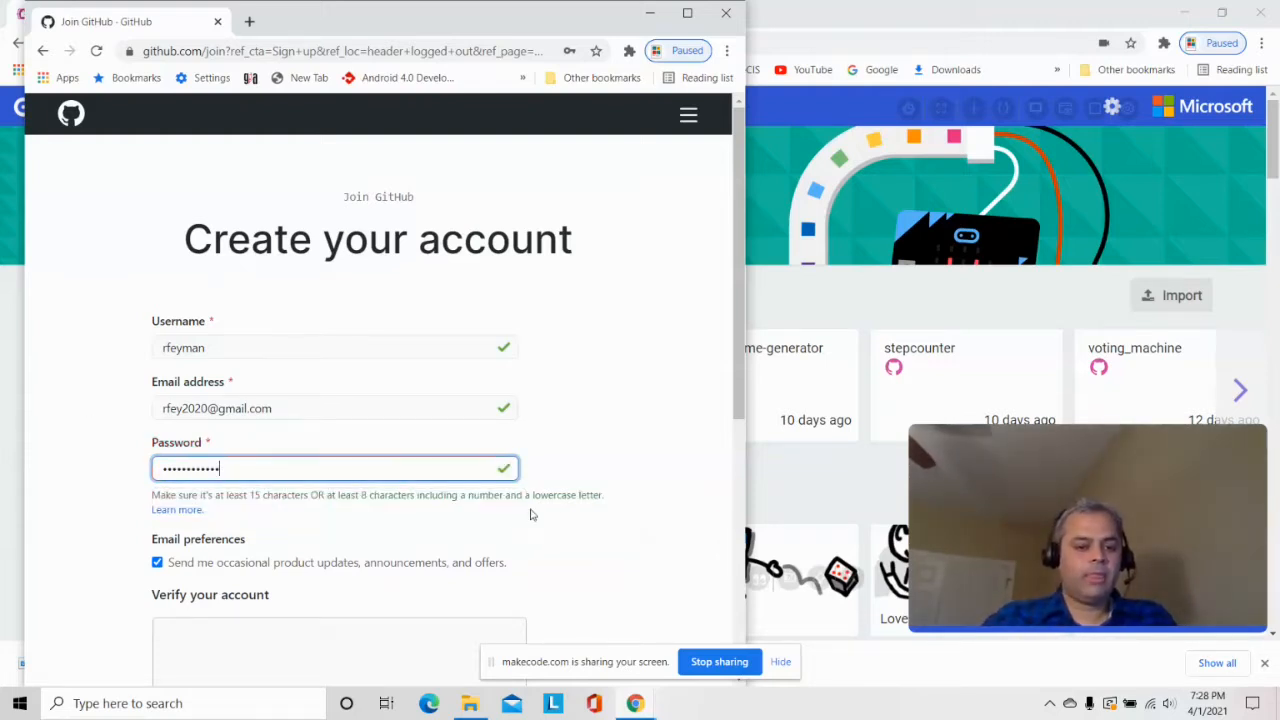
Uncheck the box for occasional product-update e-mails
click(611, 443)
scroll(560, 440, down, 2)
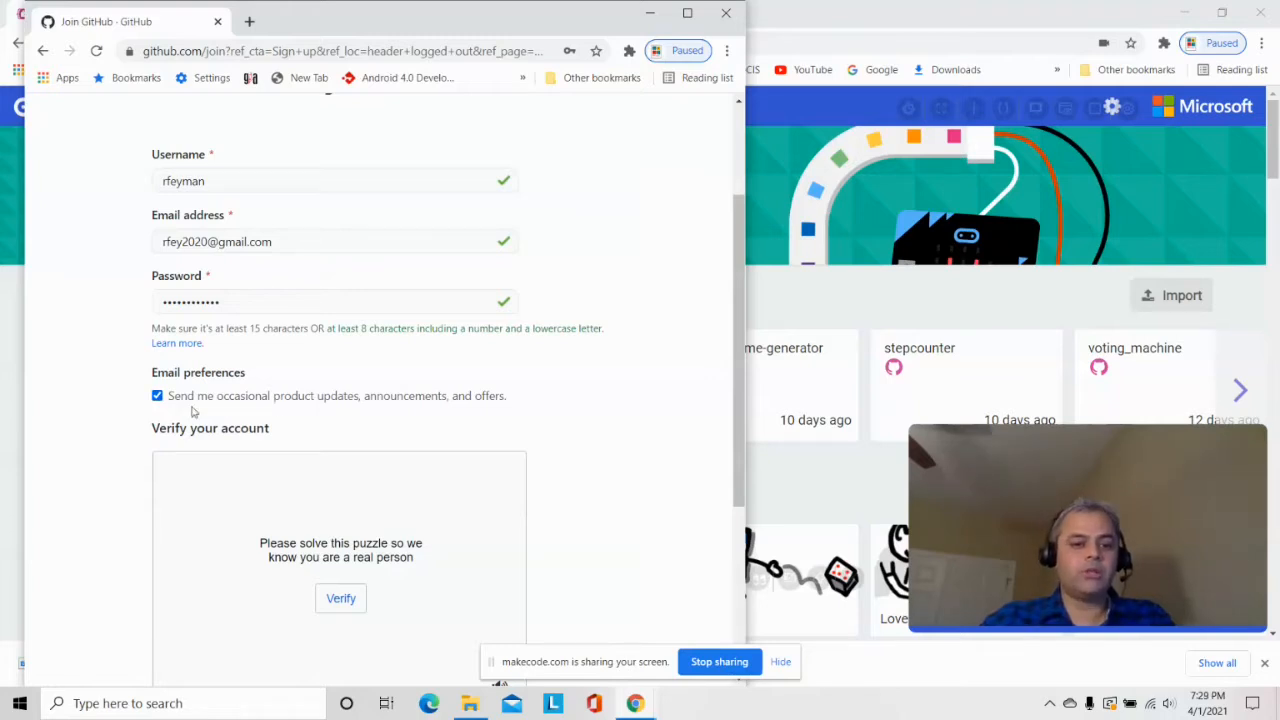
click(157, 396)
scroll(280, 528, down, 1)
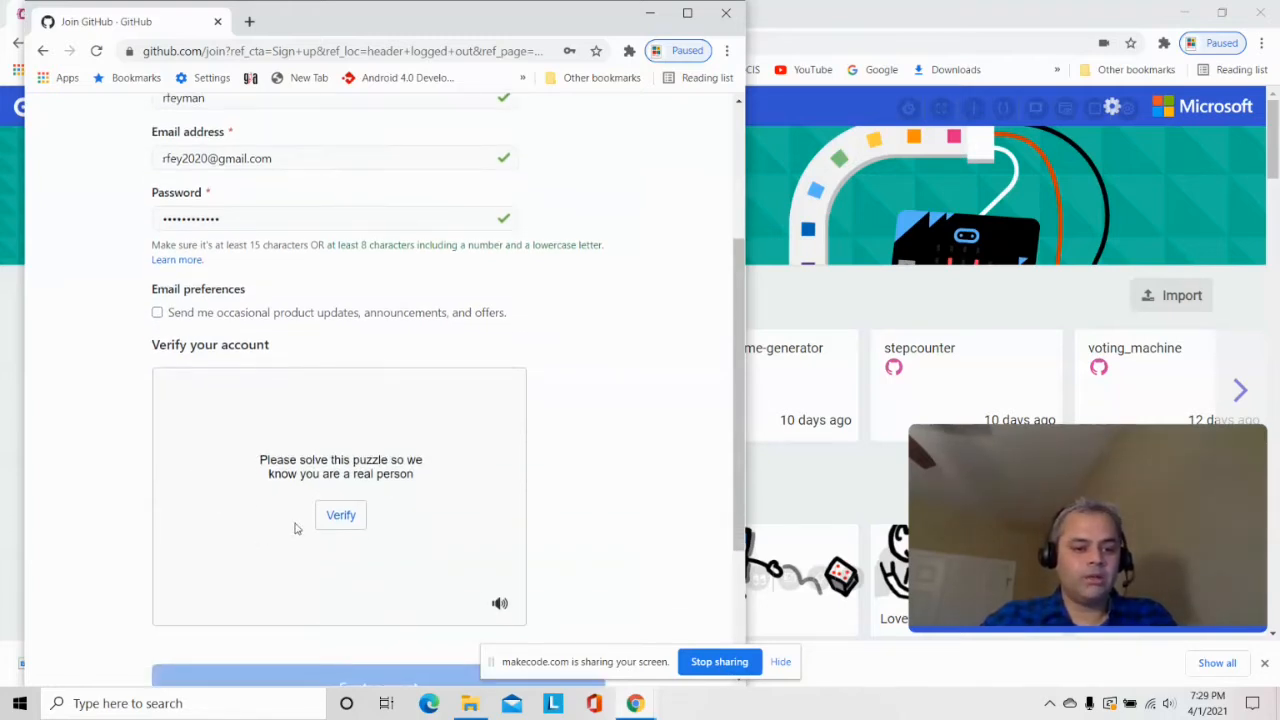
Pass the spiral-galaxy verification puzzle and create the GitHub account
click(341, 517)
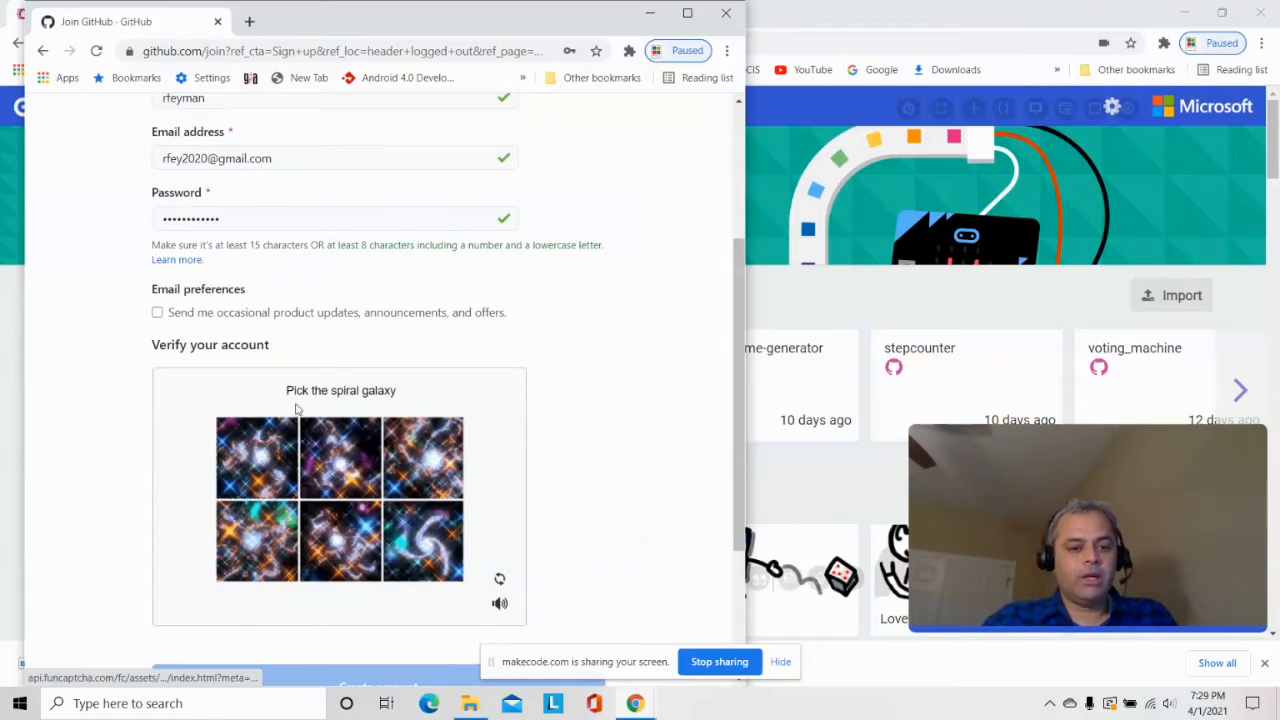
scroll(285, 428, down, 1)
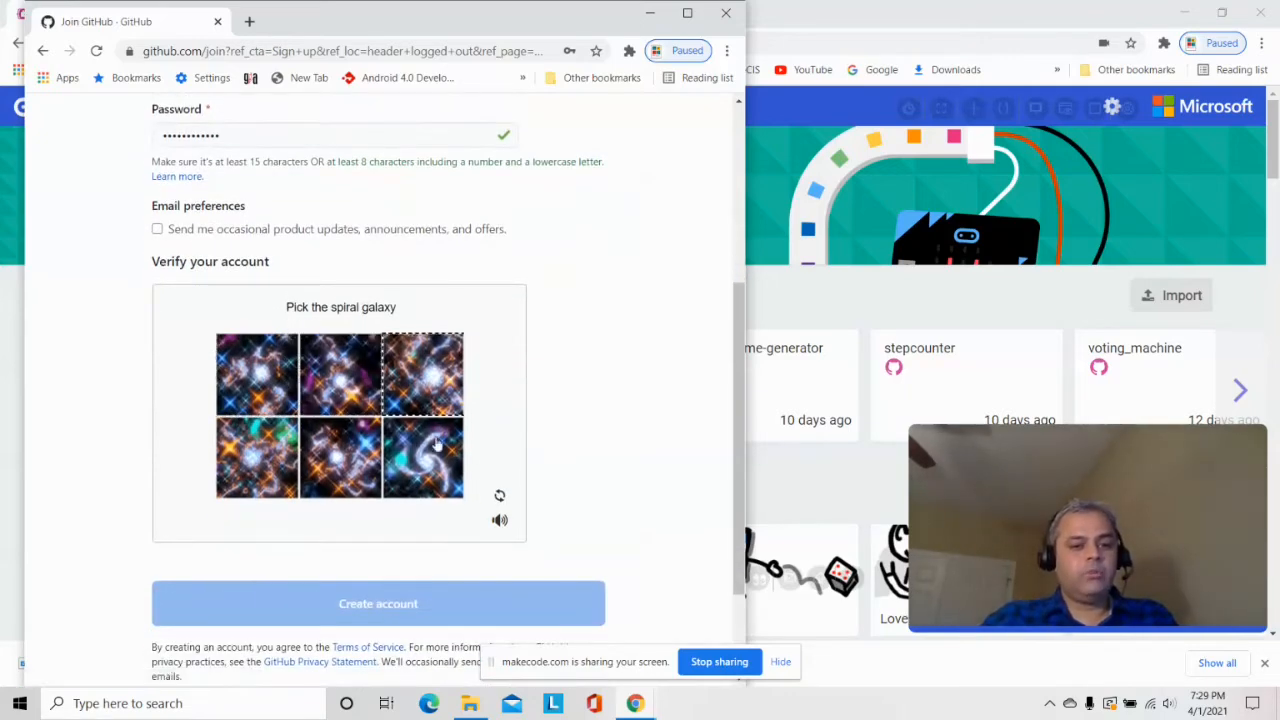
click(433, 463)
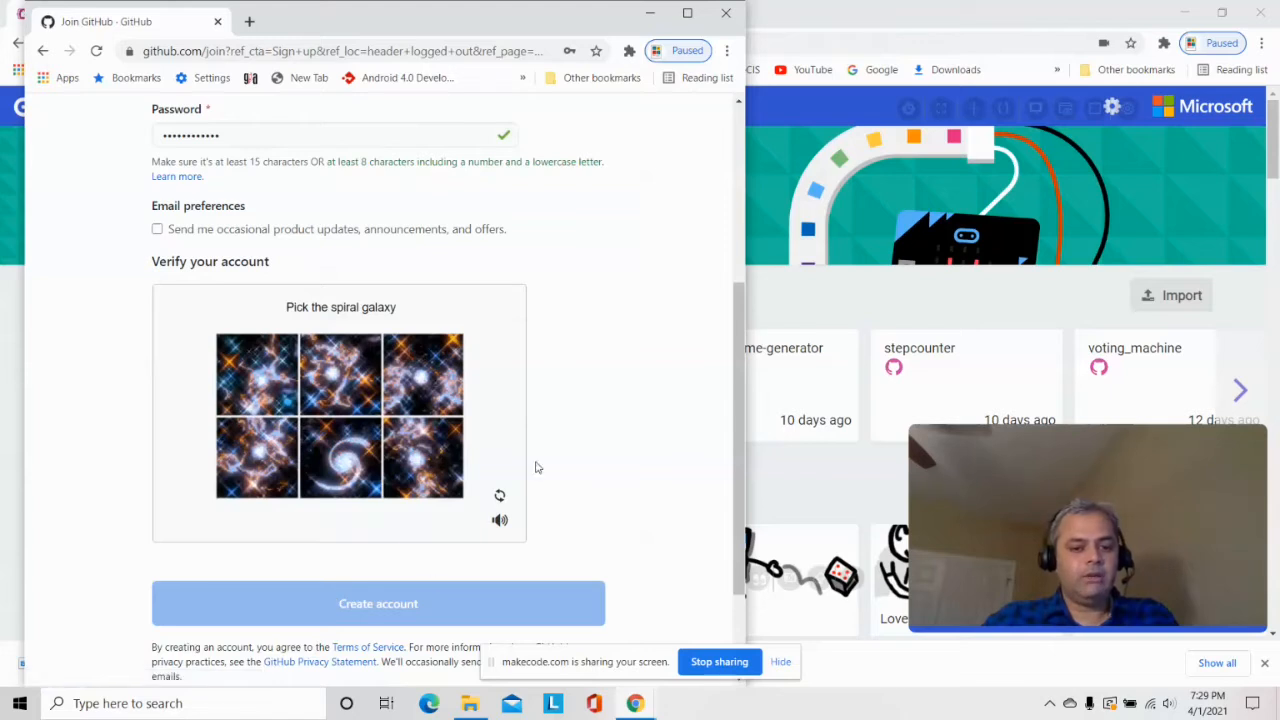
click(354, 466)
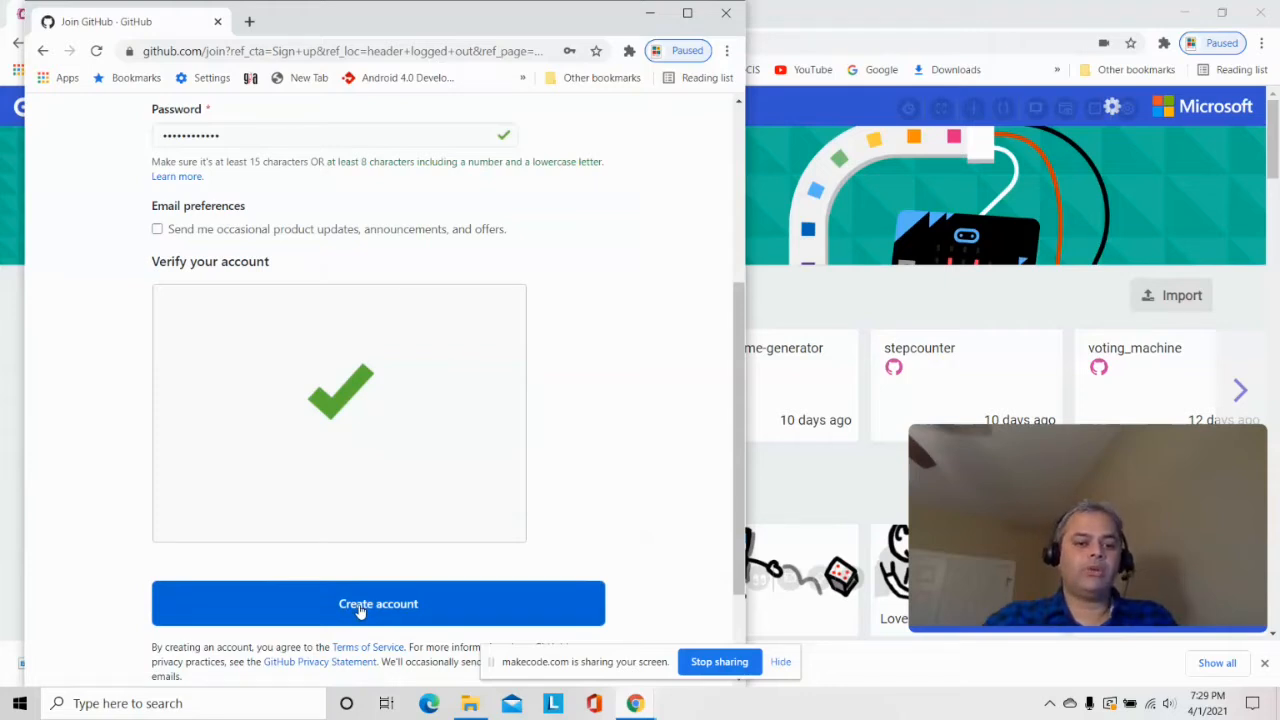
click(360, 608)
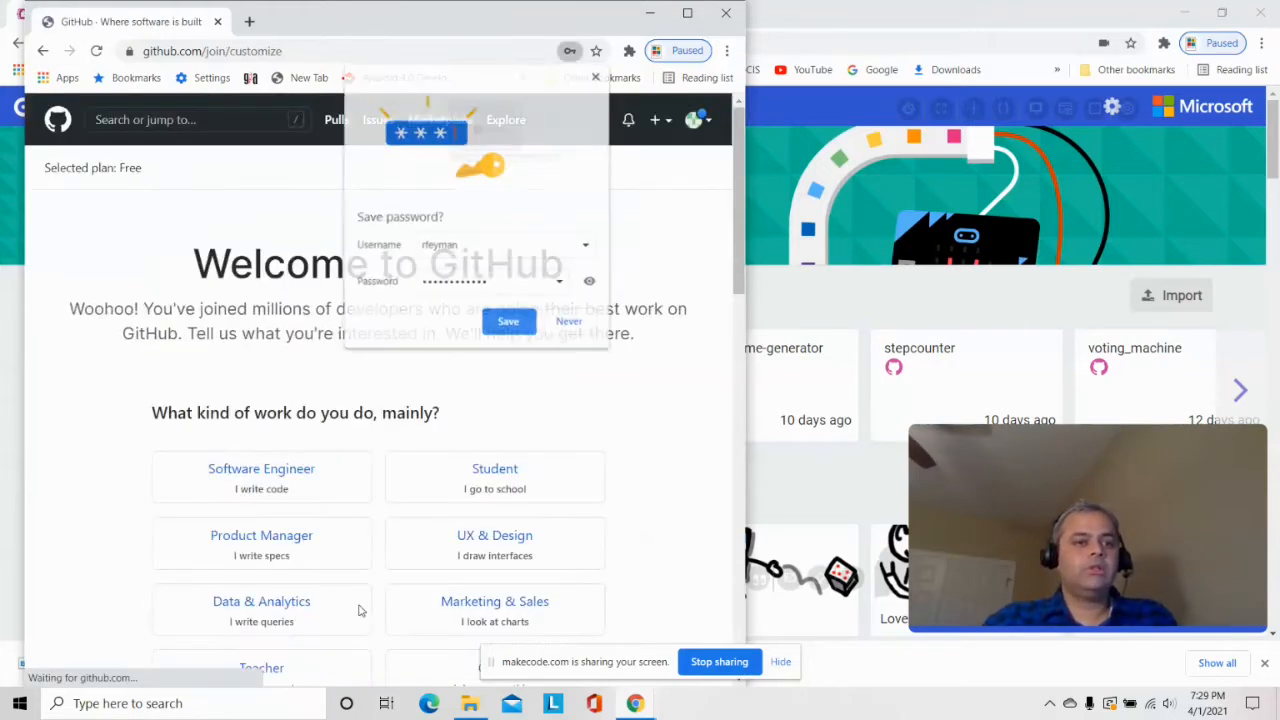
Save the password in the browser, choose Teacher and 'A moderate amount' of experience
click(511, 326)
scroll(631, 417, down, 1)
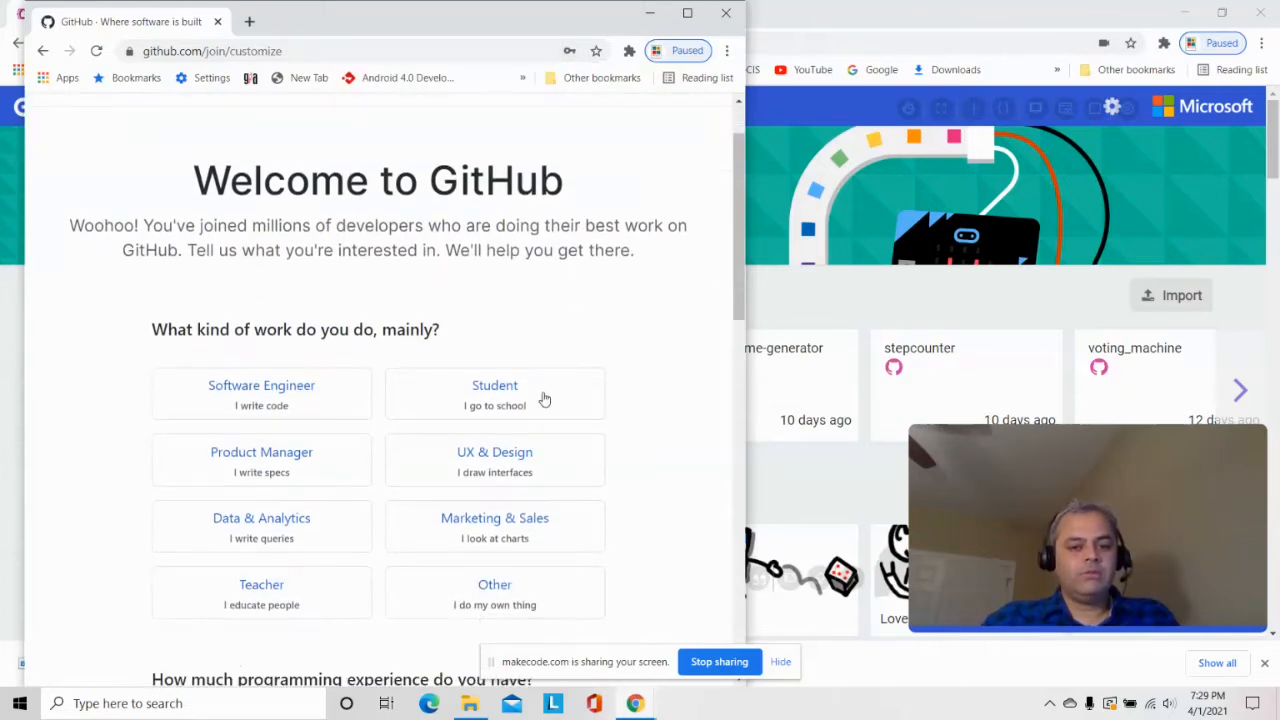
scroll(524, 395, down, 1)
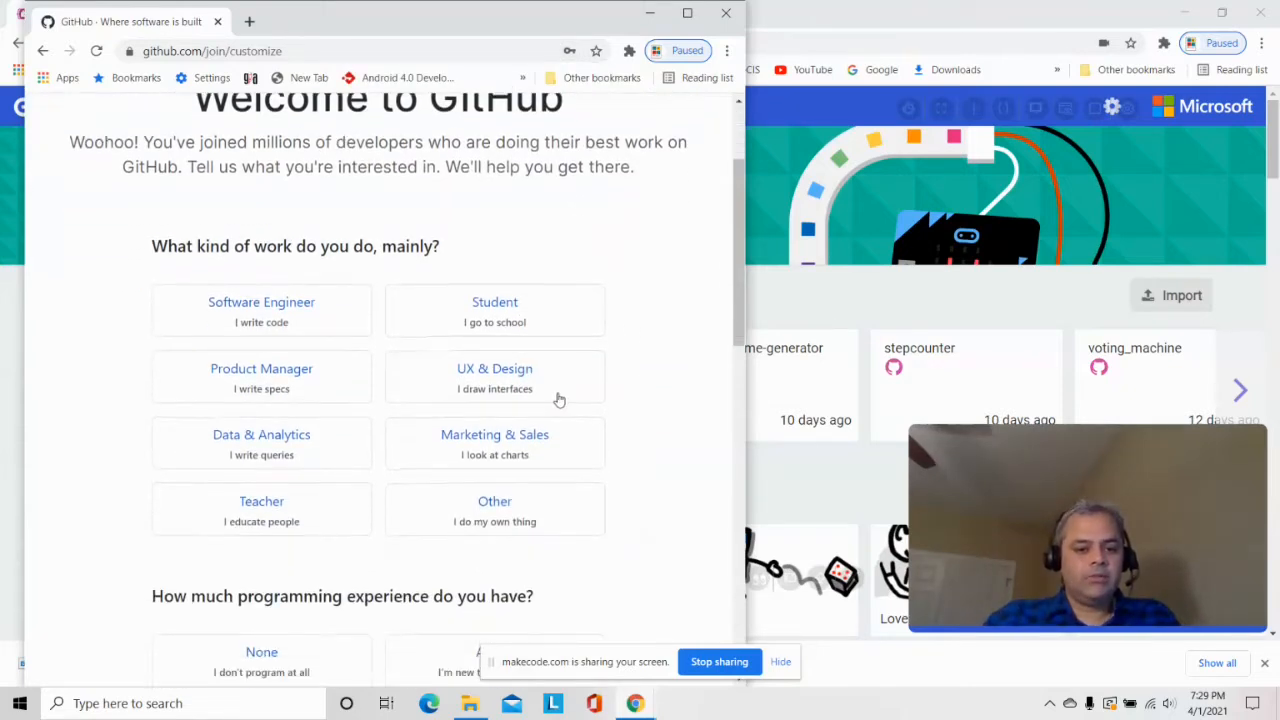
click(283, 517)
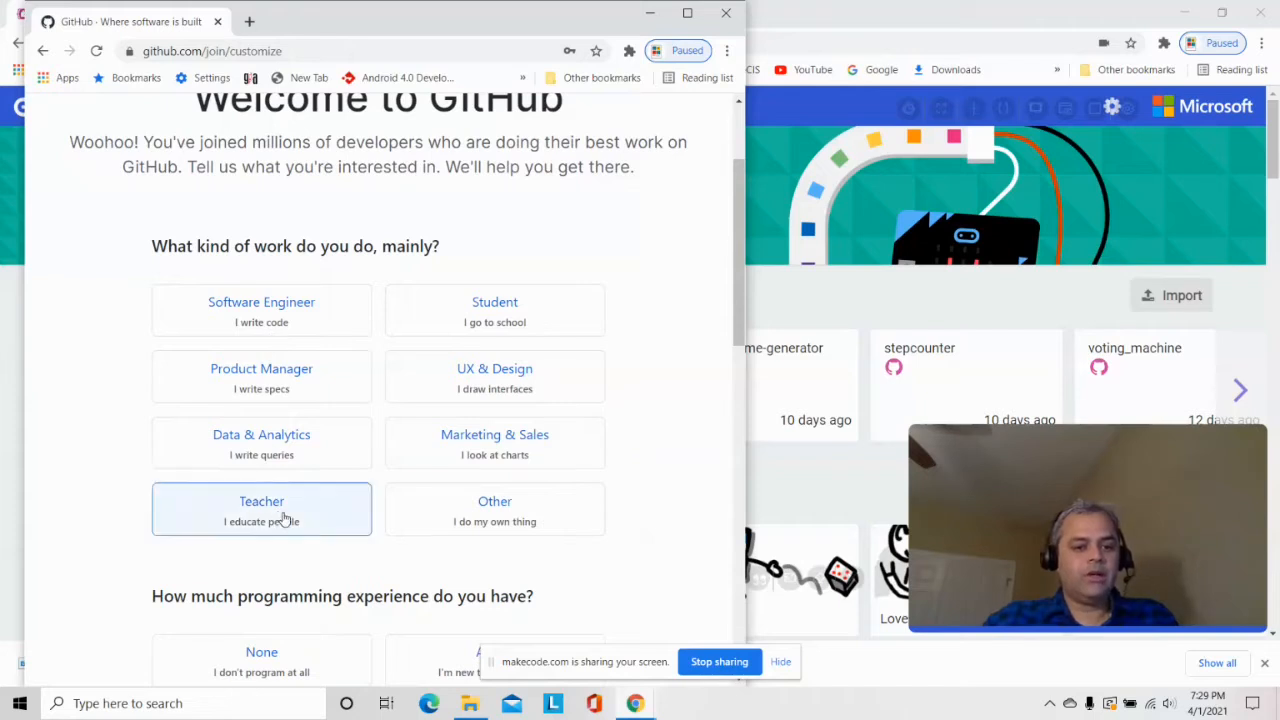
scroll(283, 517, down, 3)
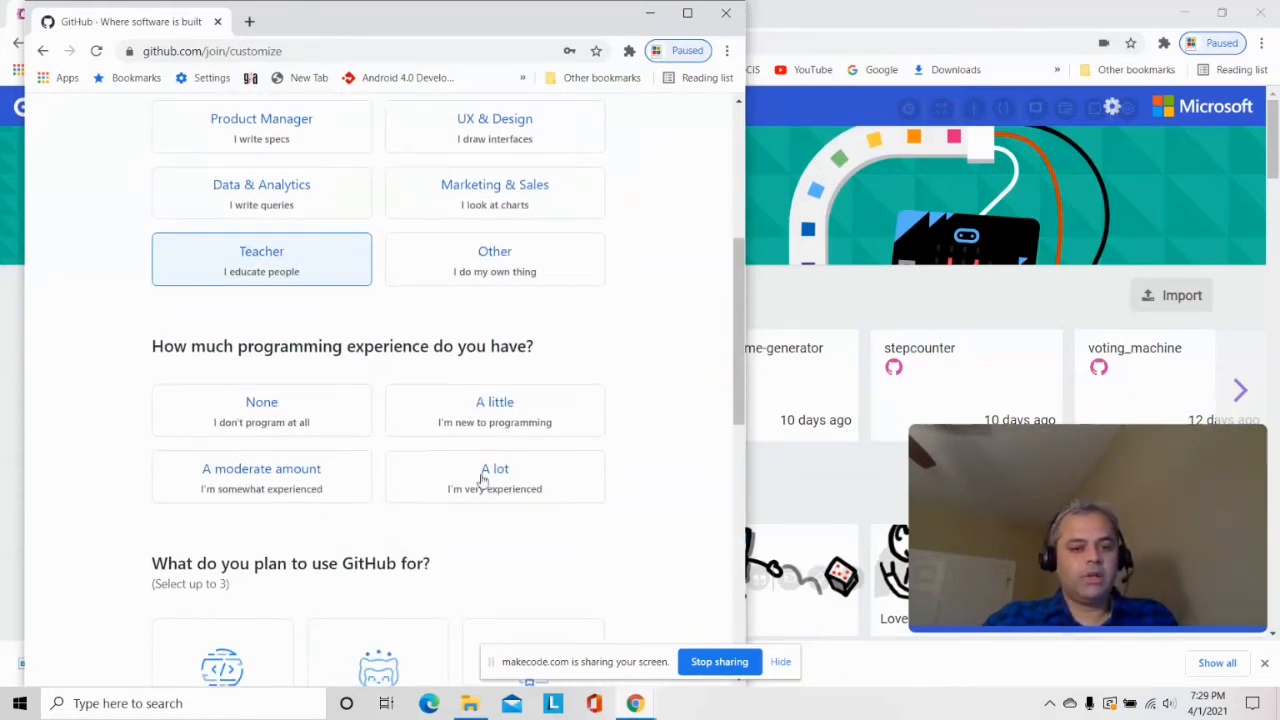
click(276, 476)
Pick 'Learn to code' and 'Host a project (repository)', then complete the setup
scroll(322, 492, down, 3)
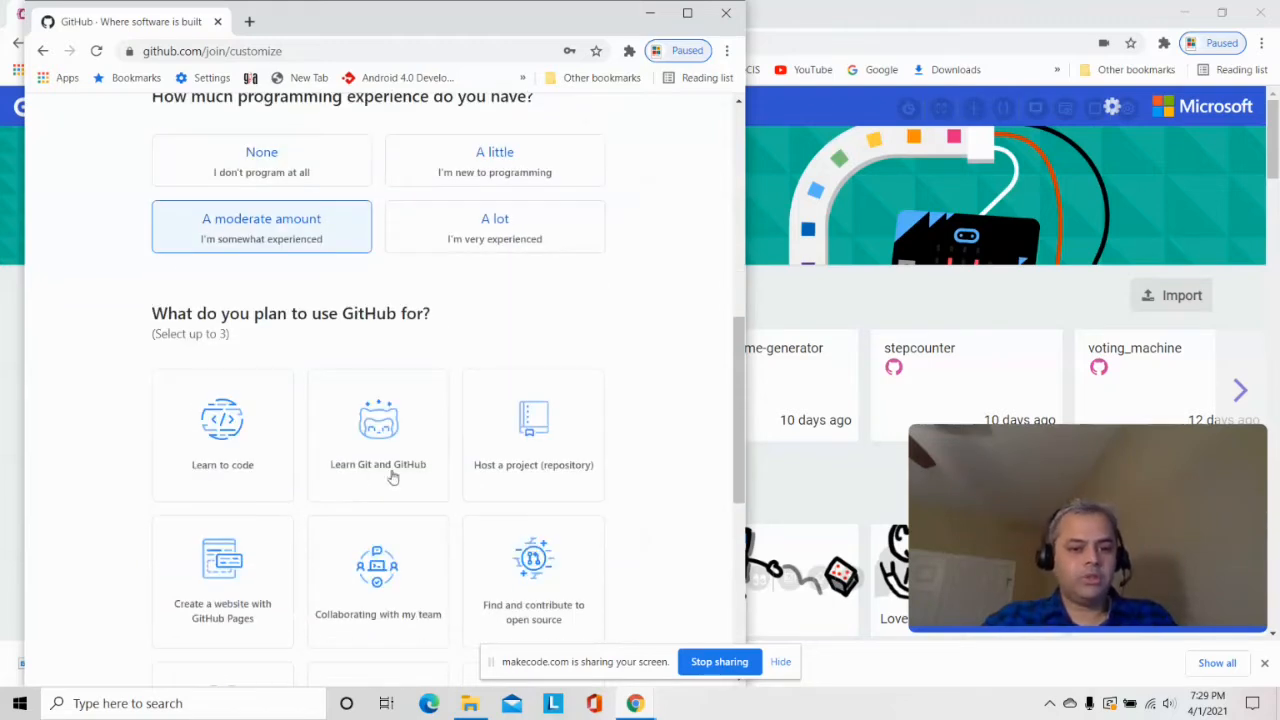
click(232, 457)
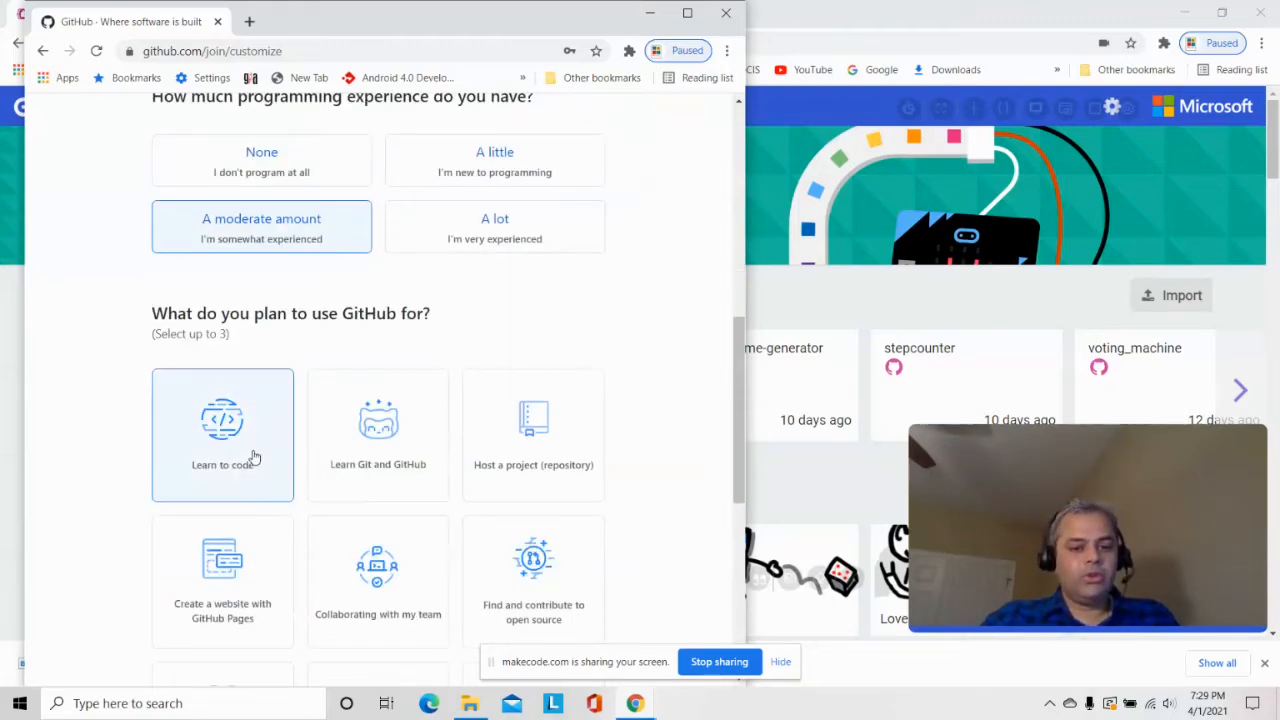
click(527, 452)
scroll(527, 458, down, 4)
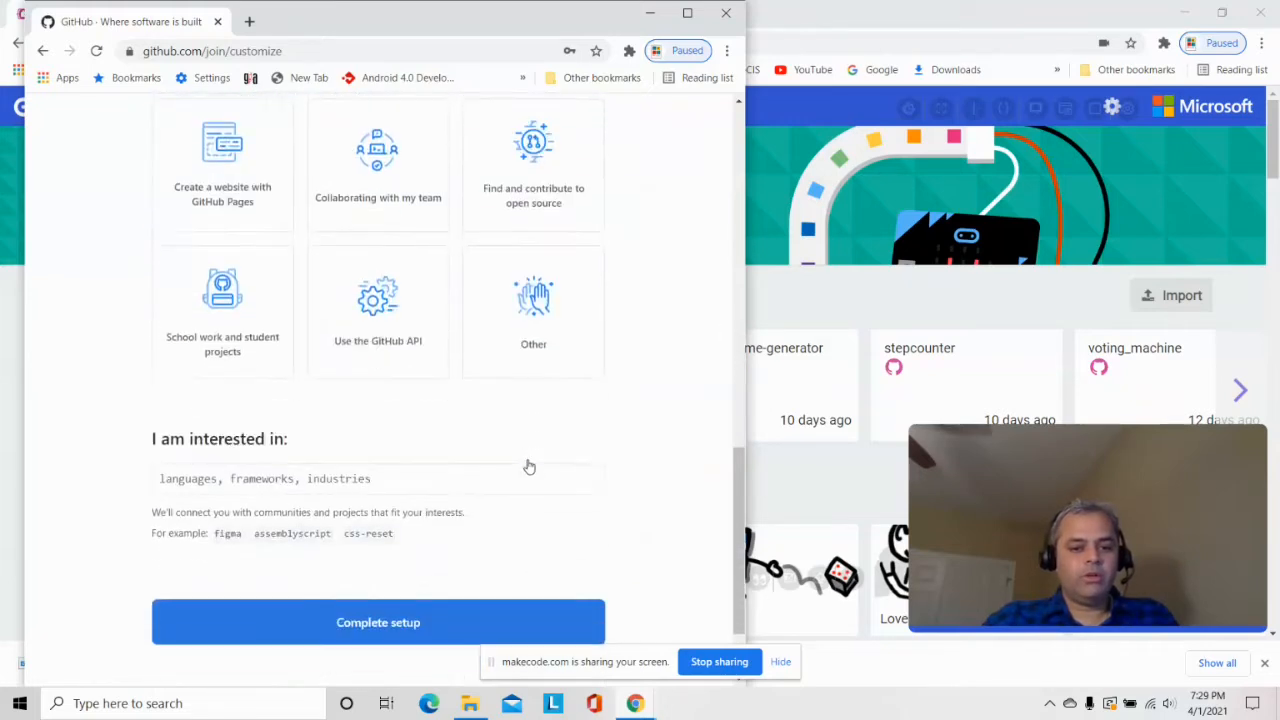
scroll(527, 467, down, 2)
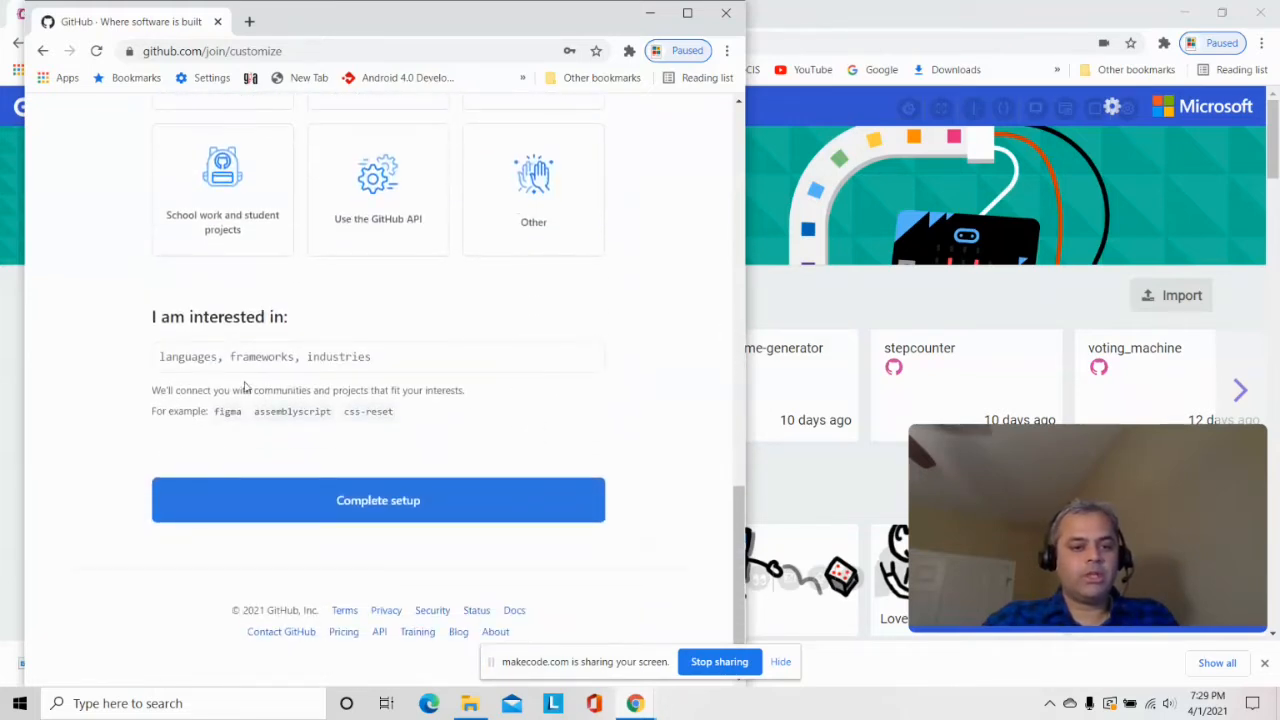
click(365, 502)
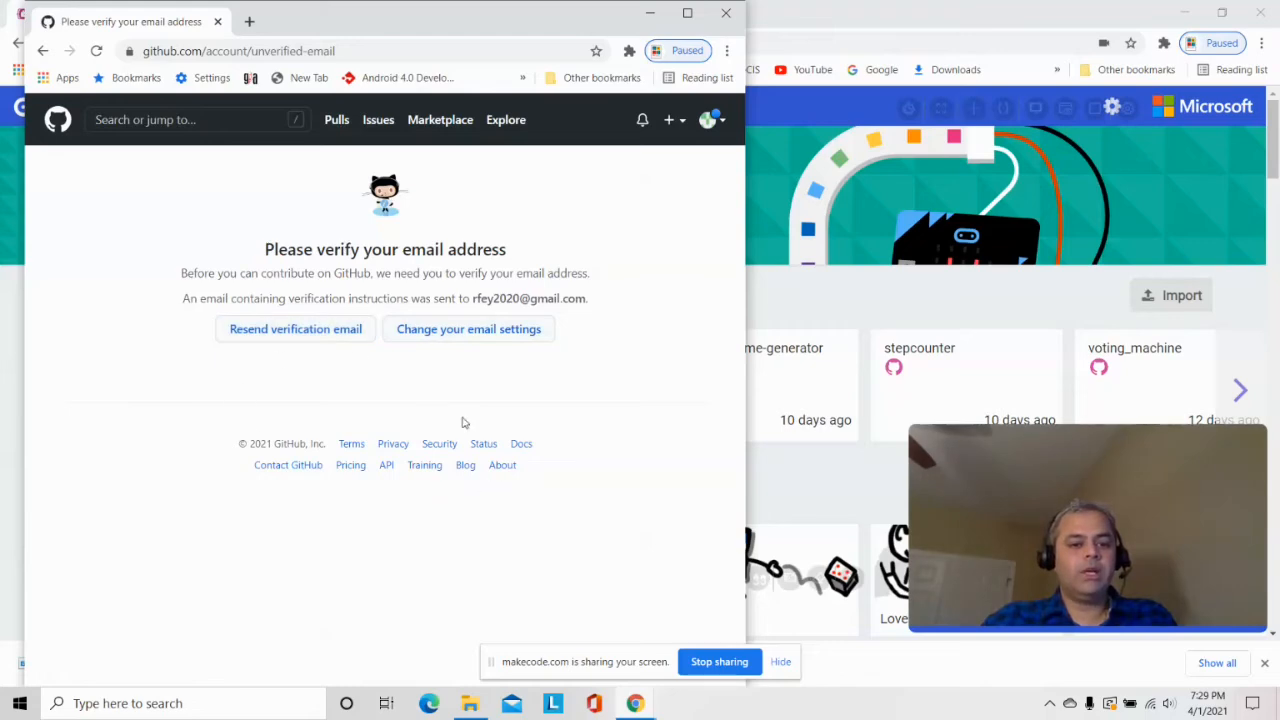
click(636, 712)
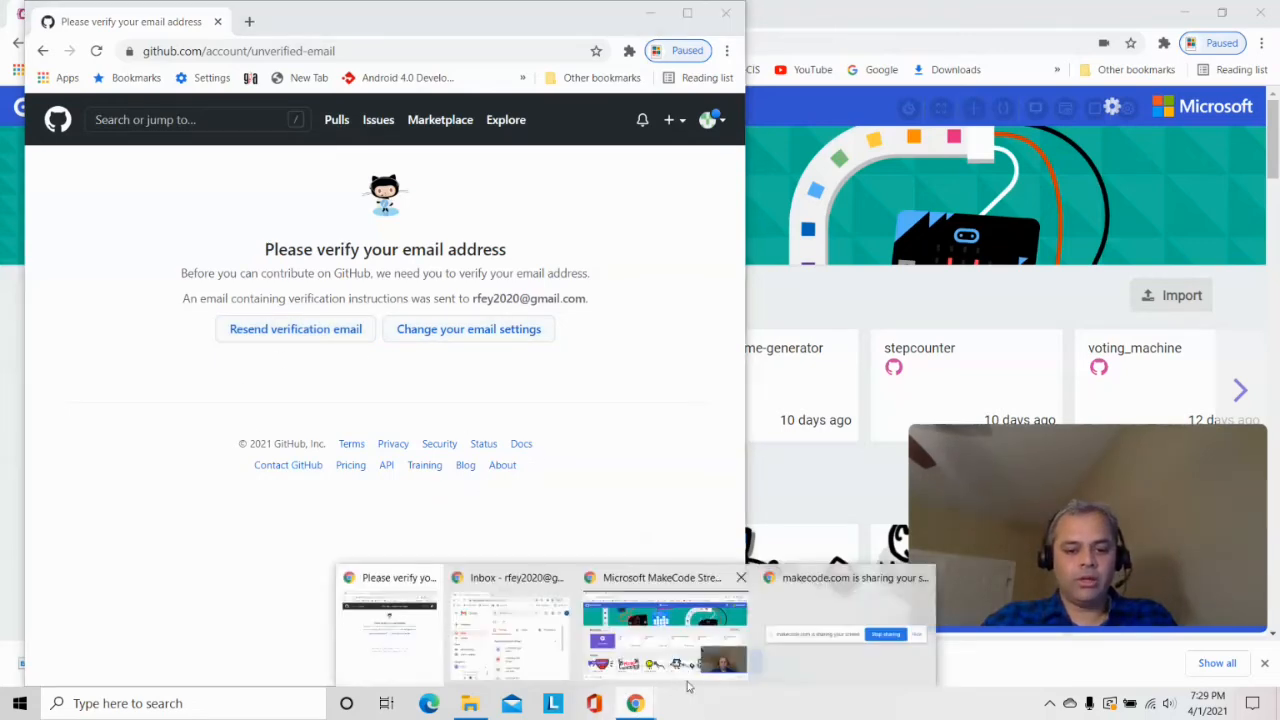
Bring the Gmail window forward, move it up-left and enlarge it
click(547, 596)
drag(863, 406, 235, 304)
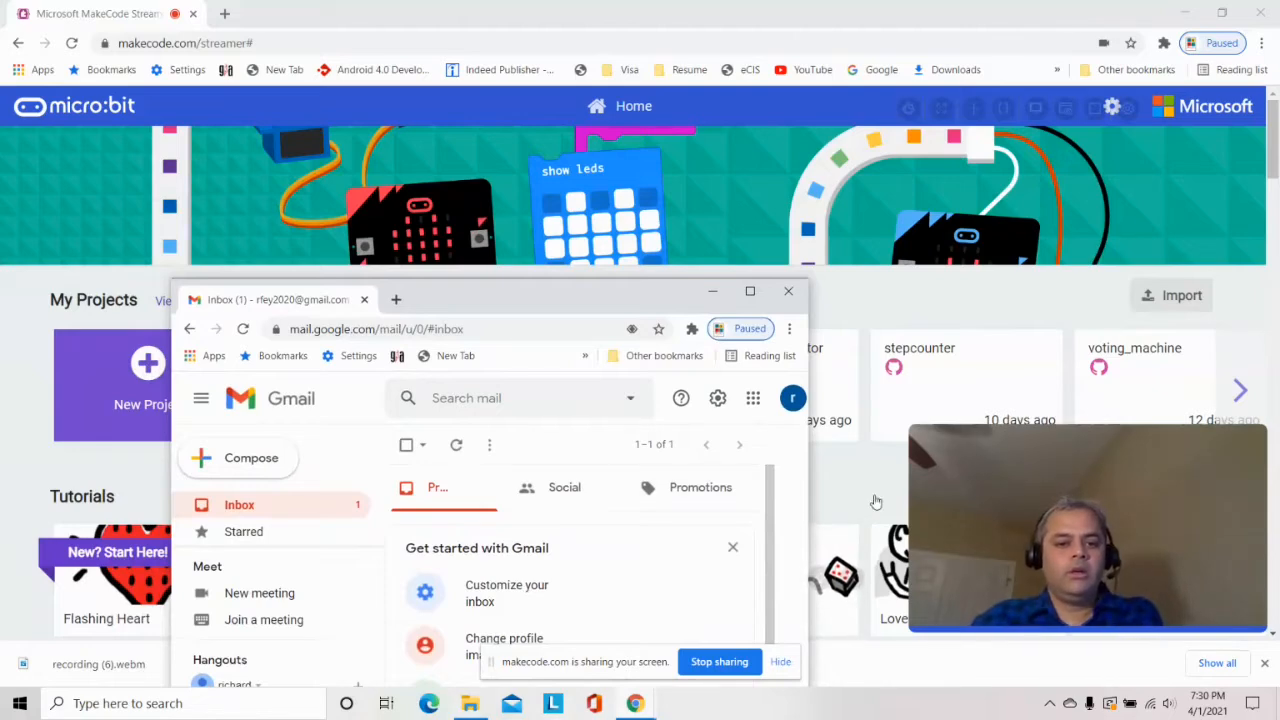
drag(563, 308, 485, 150)
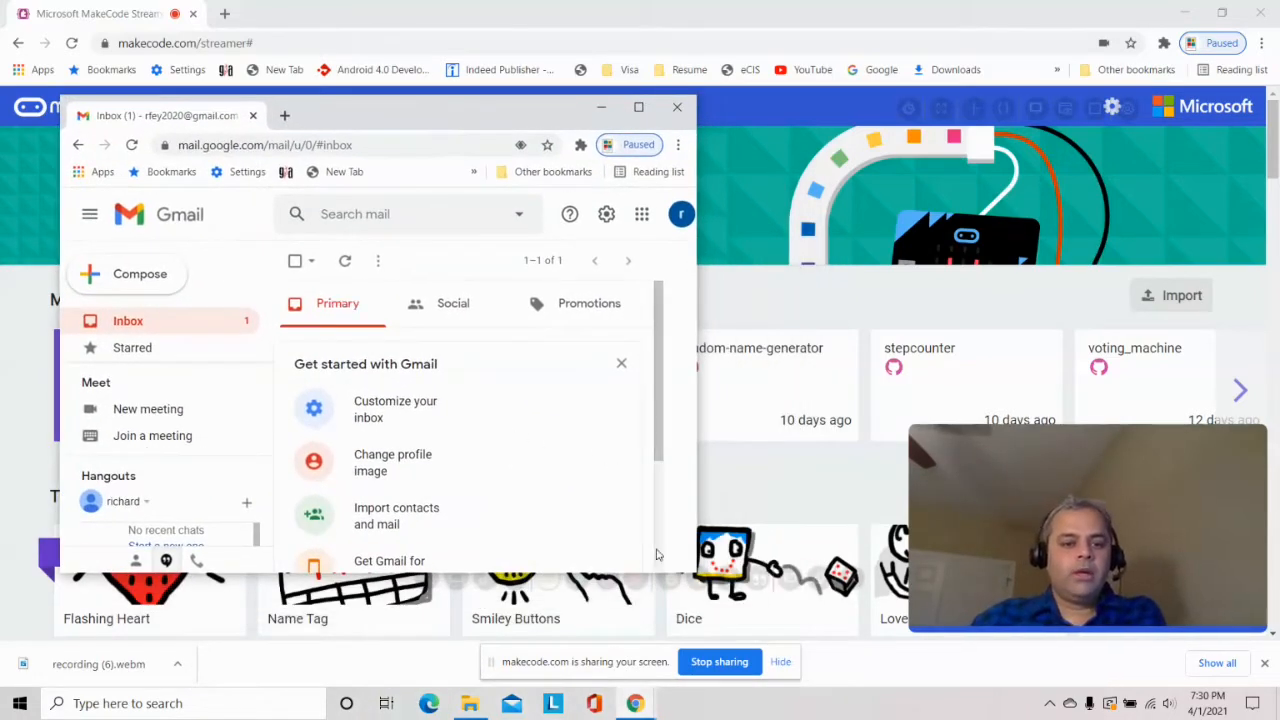
drag(697, 575, 801, 675)
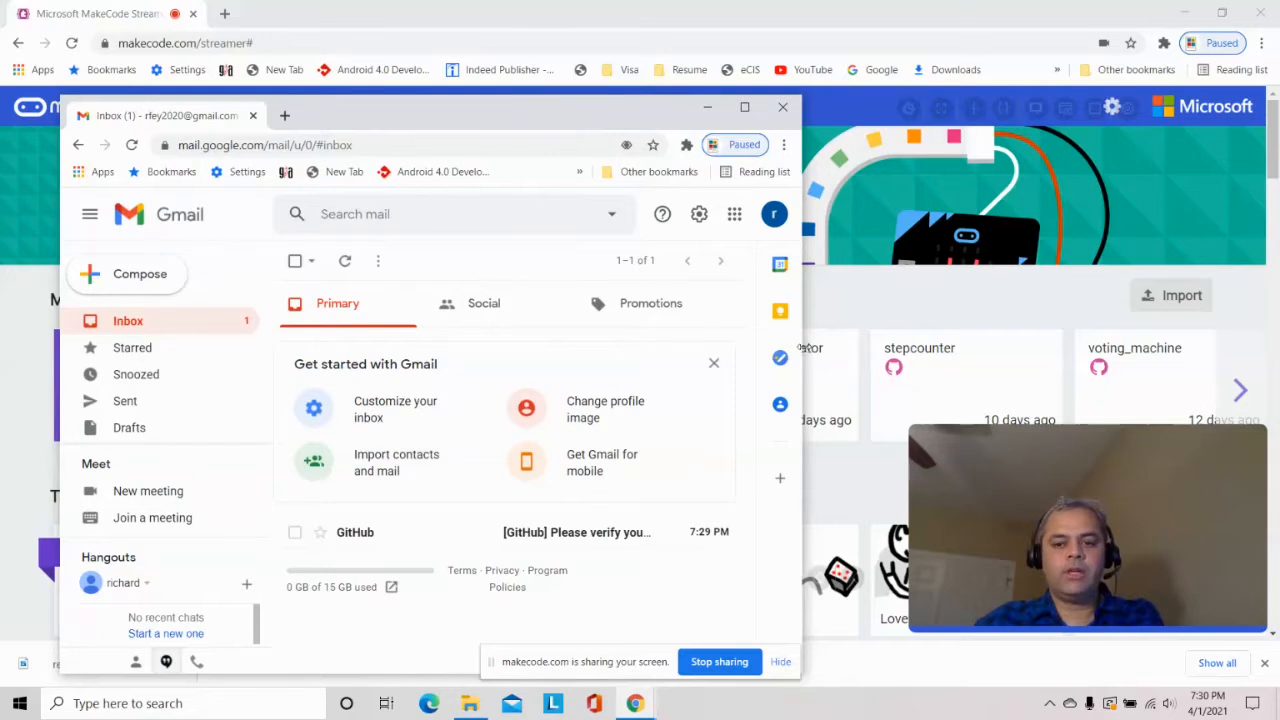
drag(801, 347, 866, 347)
Open GitHub's verification e-mail and click 'Verify email address'
click(580, 535)
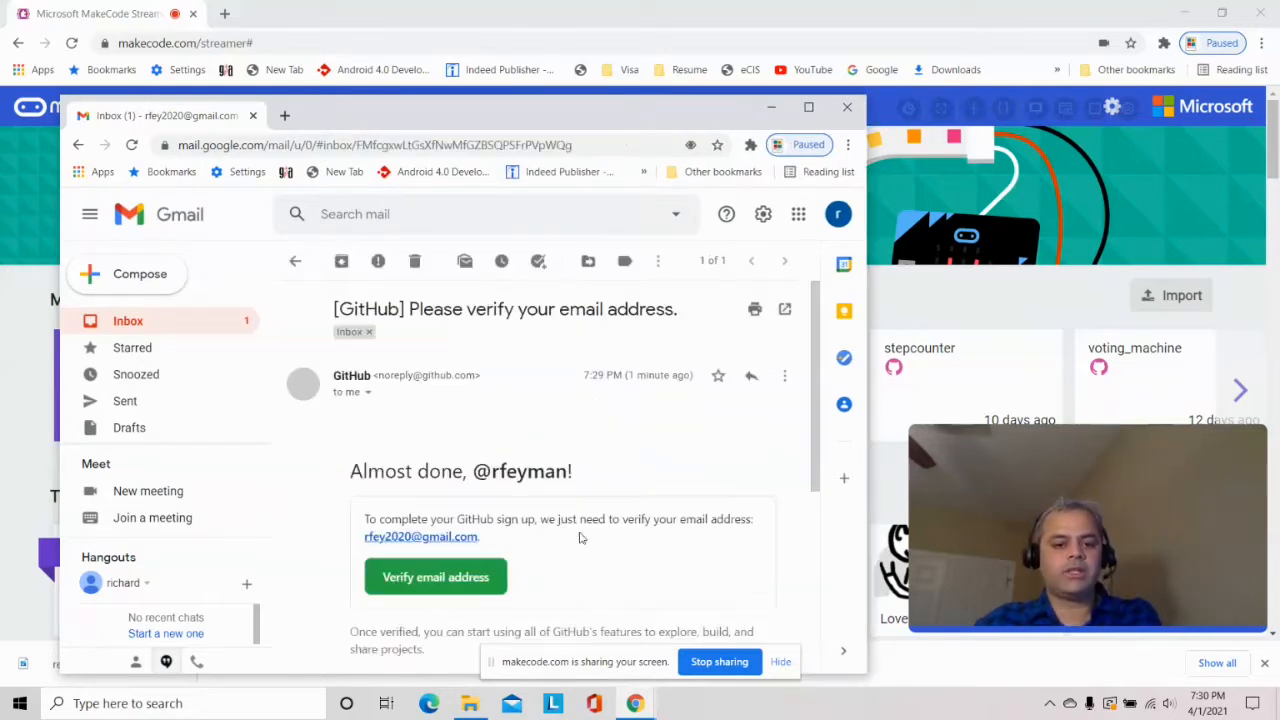
scroll(516, 476, down, 2)
scroll(455, 440, up, 2)
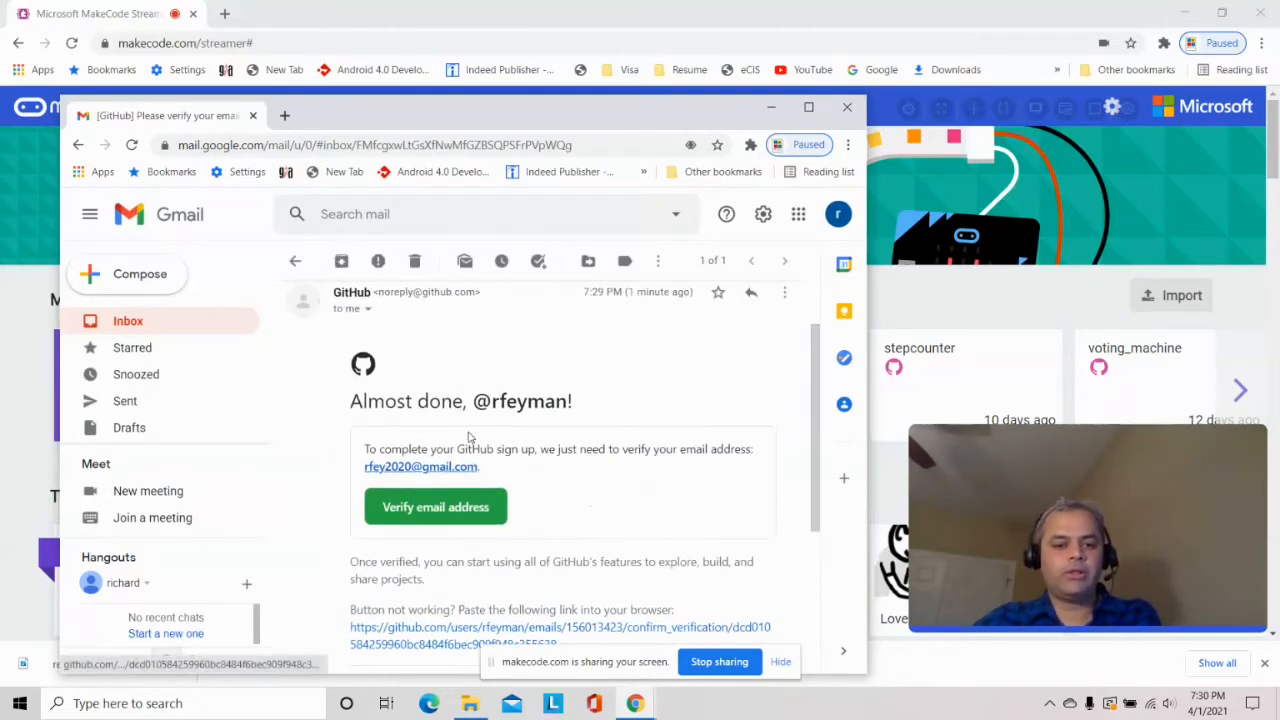
click(404, 509)
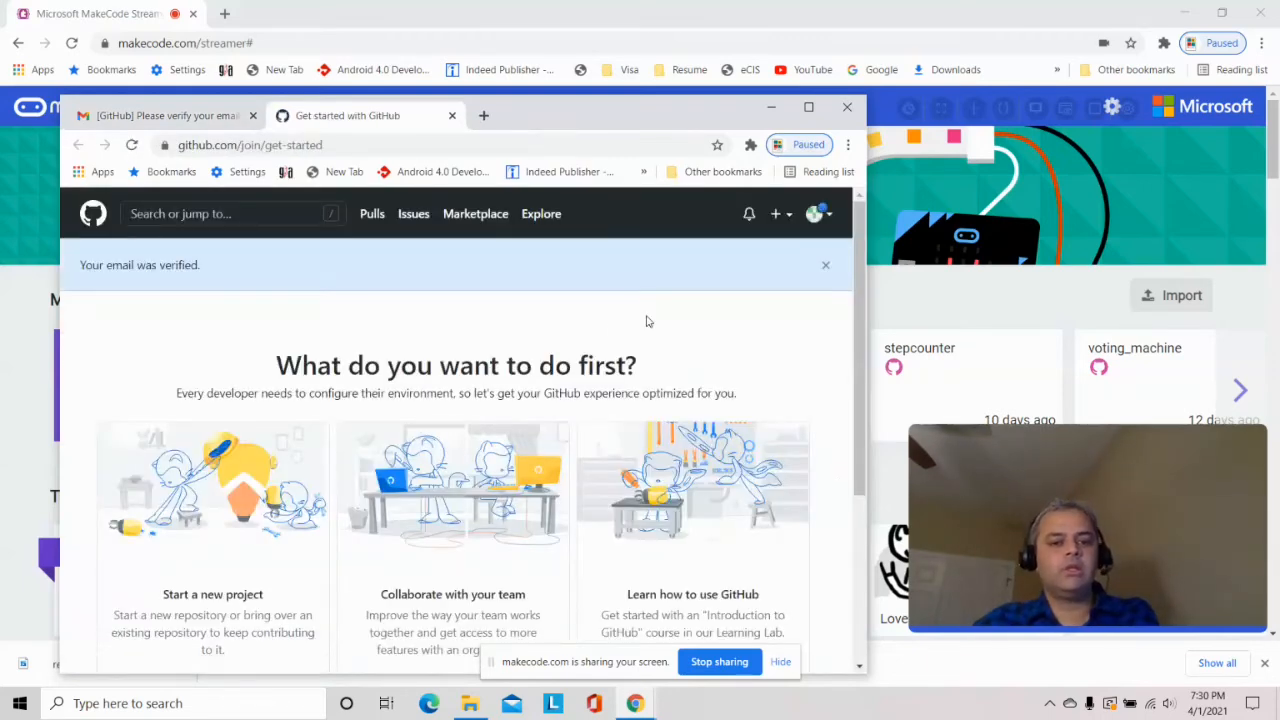
Review GitHub's 'Your email was verified' page, then return to the MakeCode home page
scroll(646, 321, down, 3)
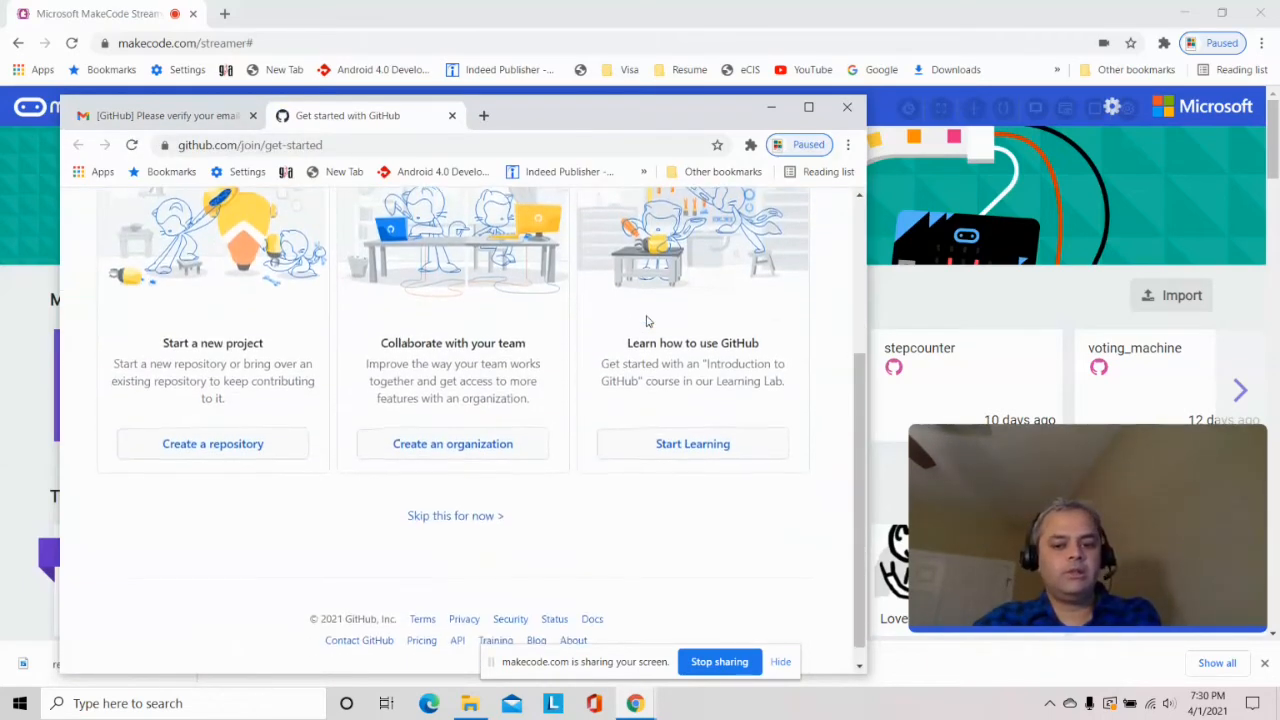
scroll(647, 318, up, 3)
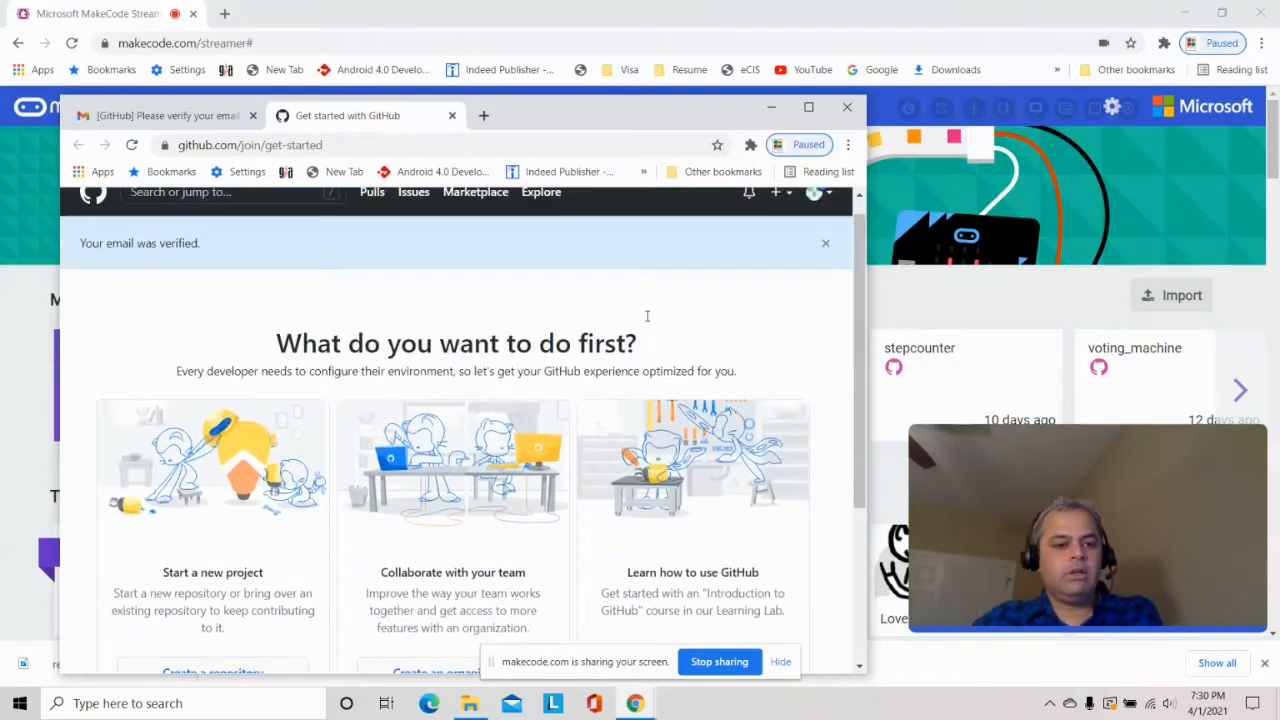
scroll(249, 578, down, 2)
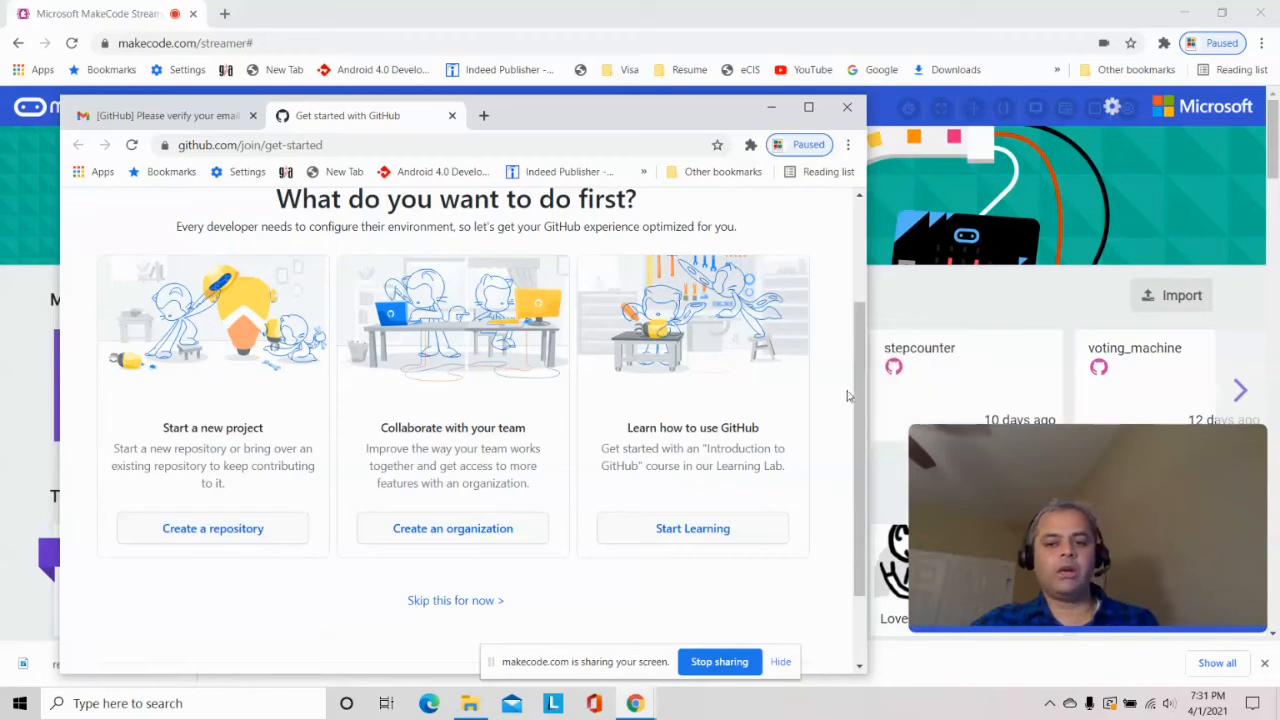
drag(858, 390, 868, 268)
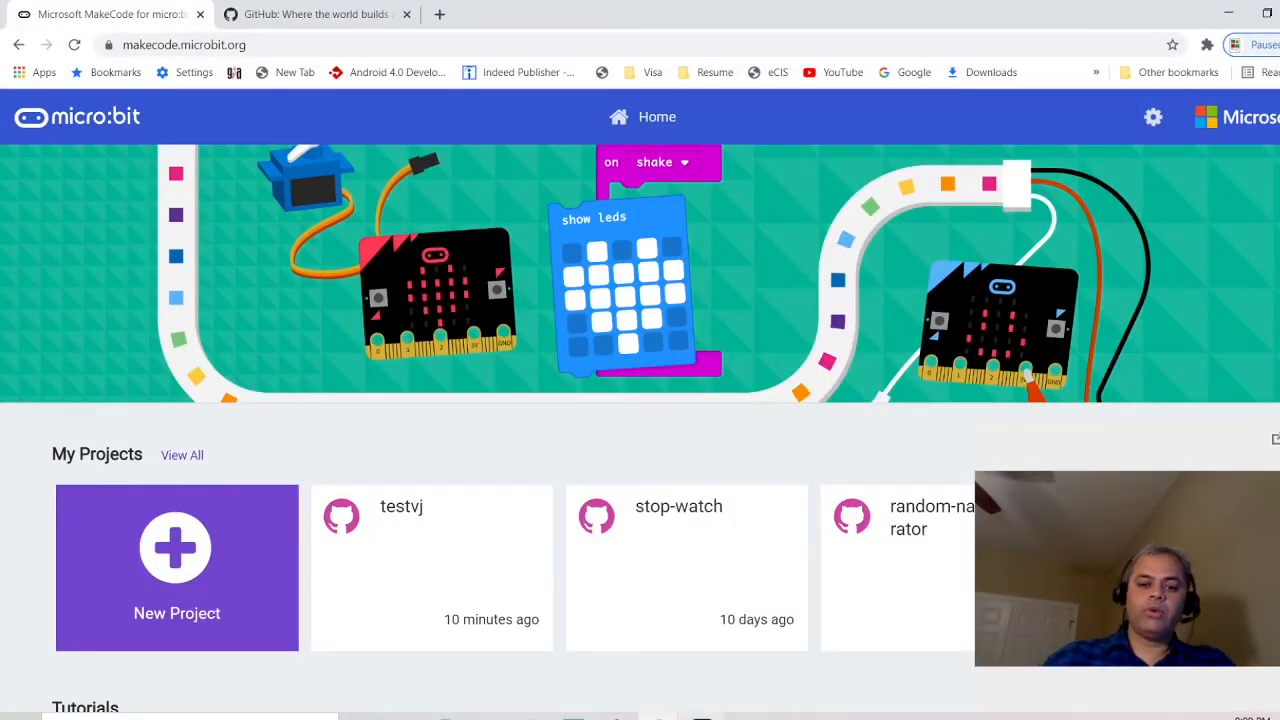
mouse_move(703, 716)
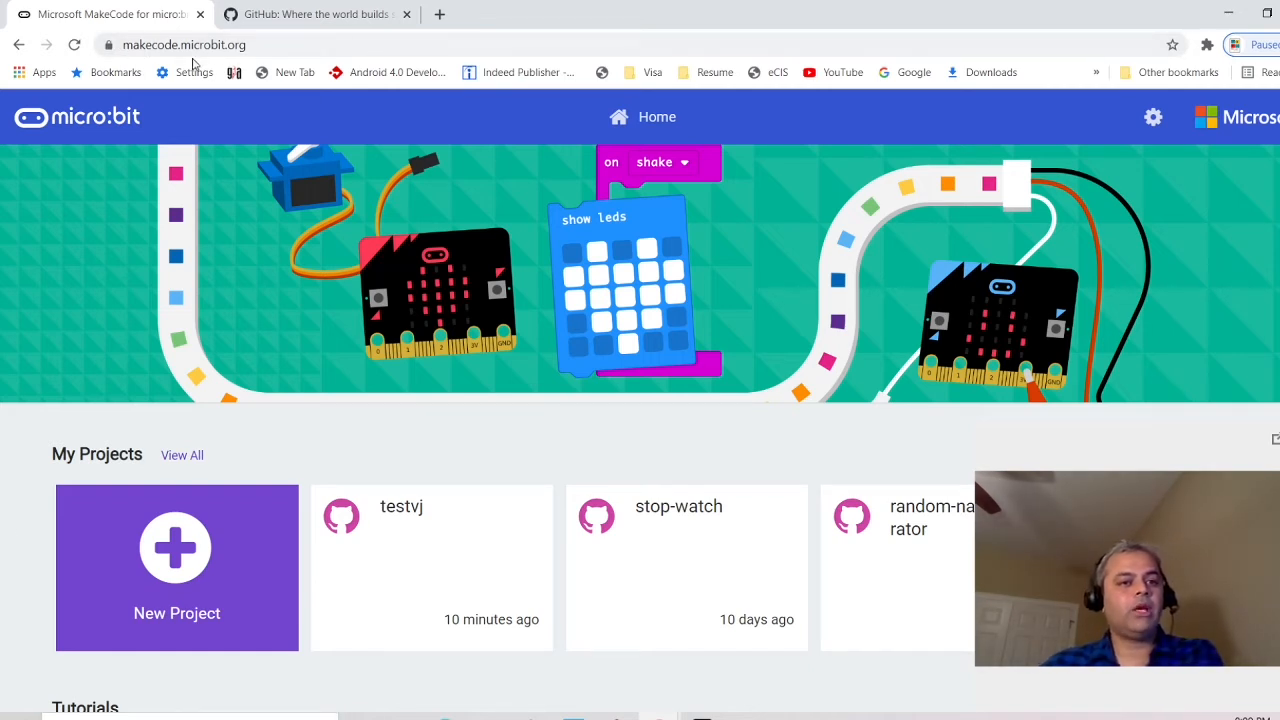
Start a New Project, name it DisplayName and create it
click(175, 553)
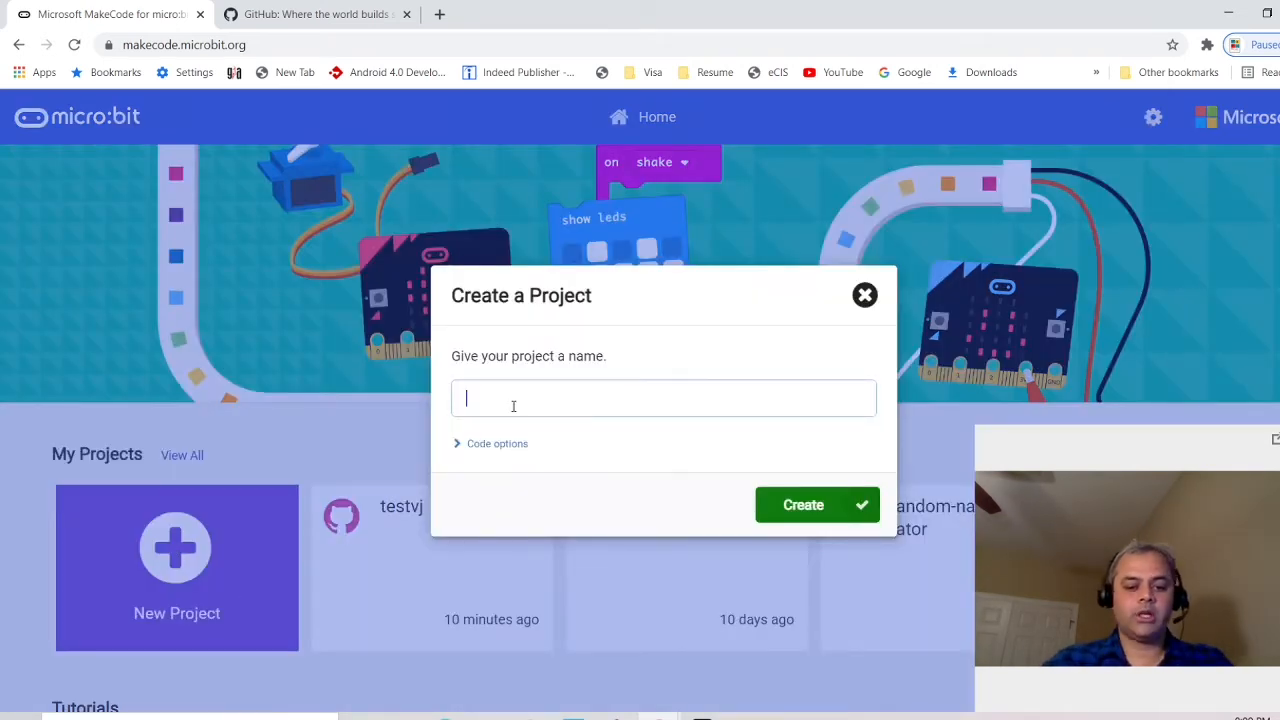
text(Displ)
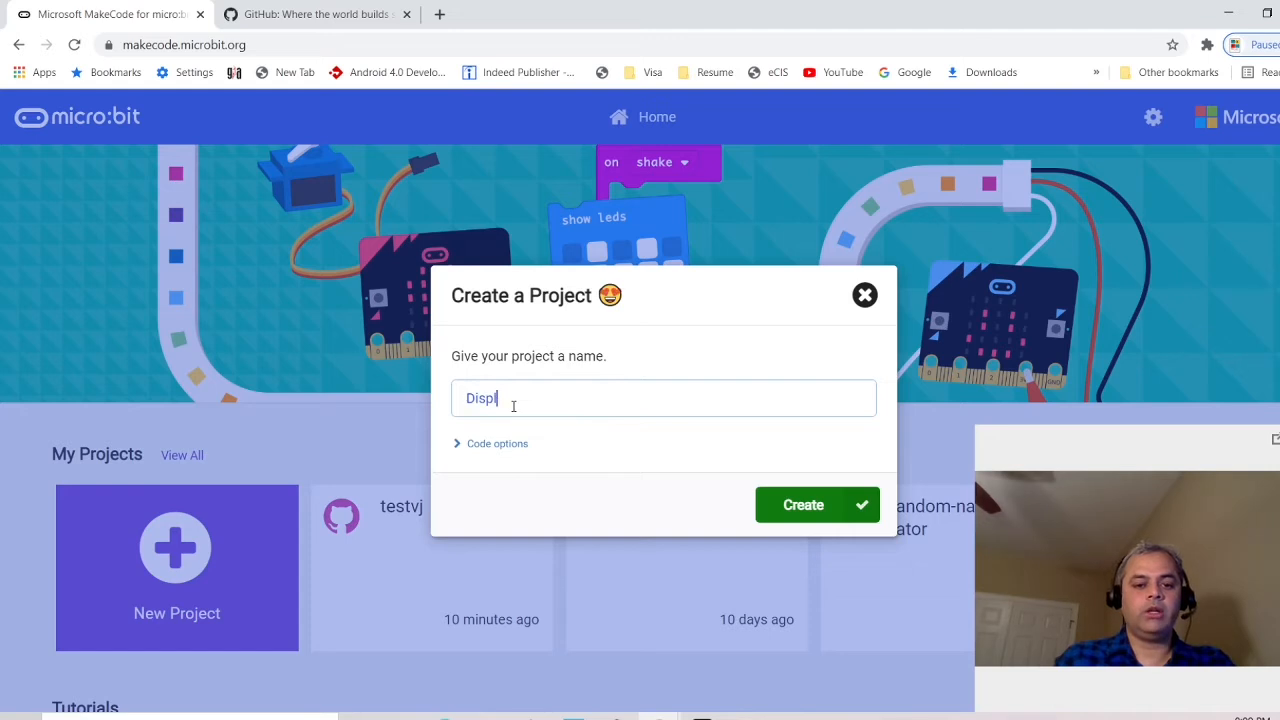
text(ayName)
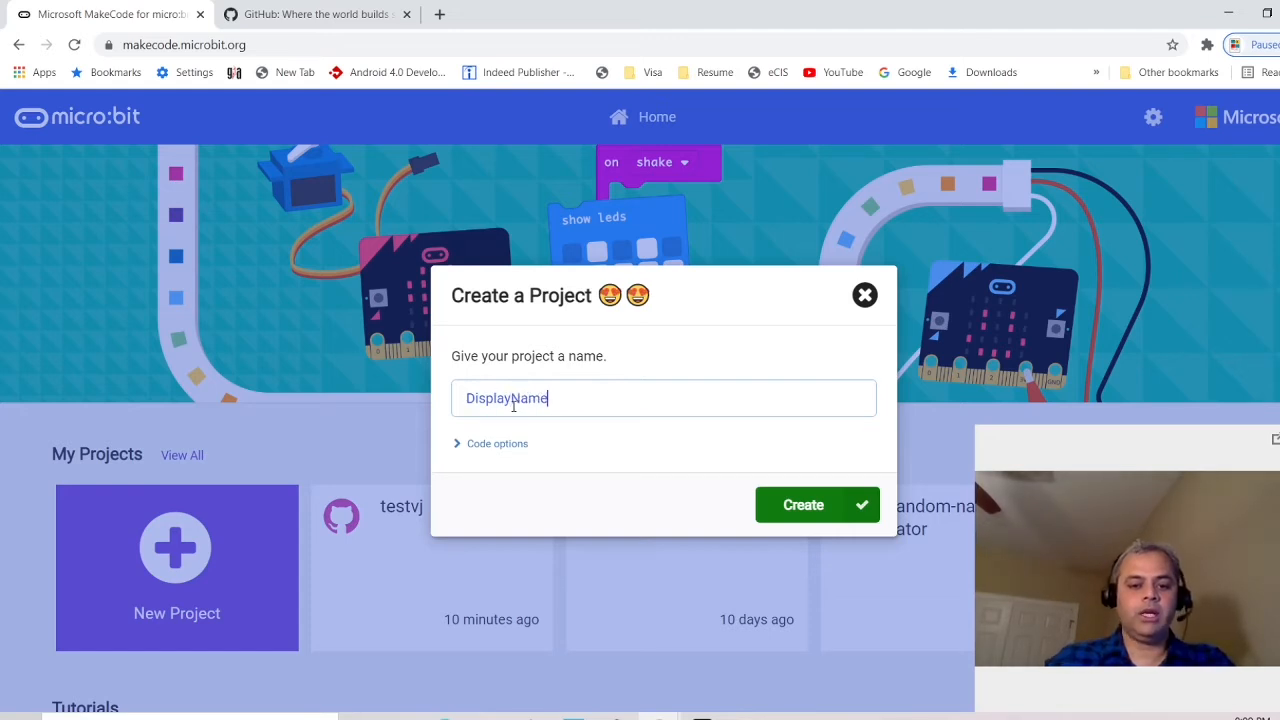
click(806, 506)
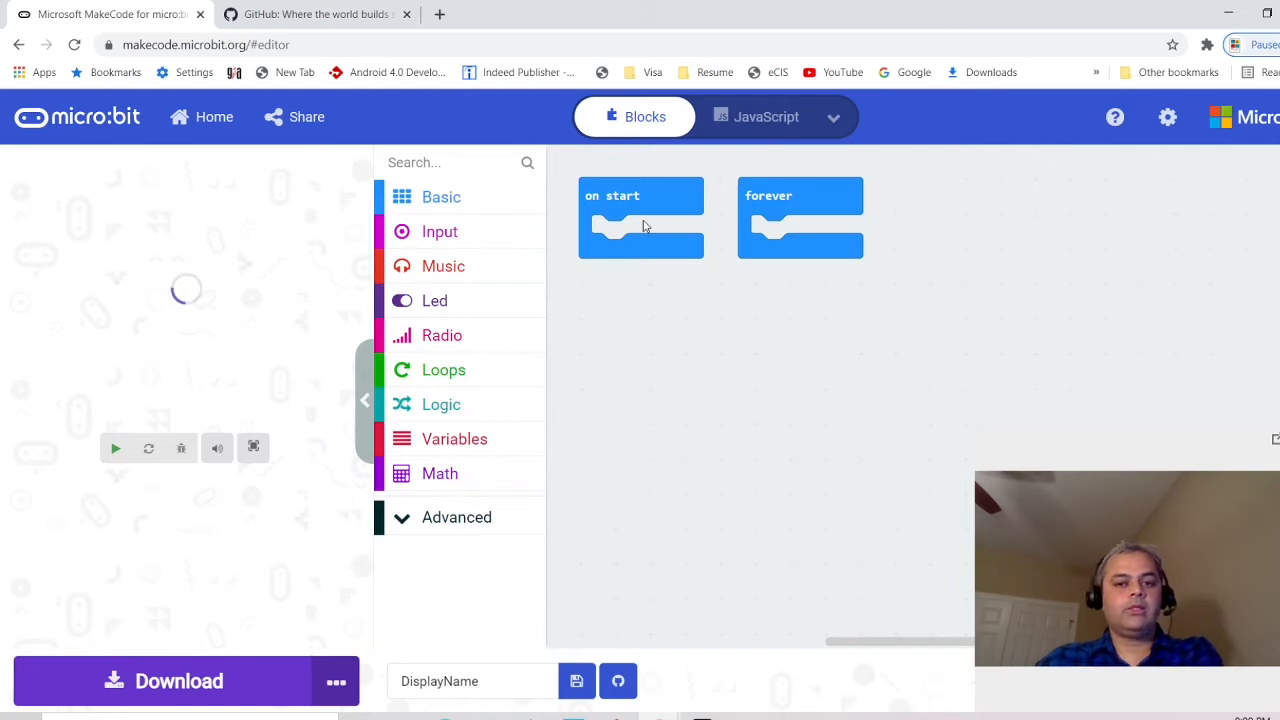
Delete on start and put a show string 'My name is' plus the author's full name in forever
drag(643, 226, 458, 356)
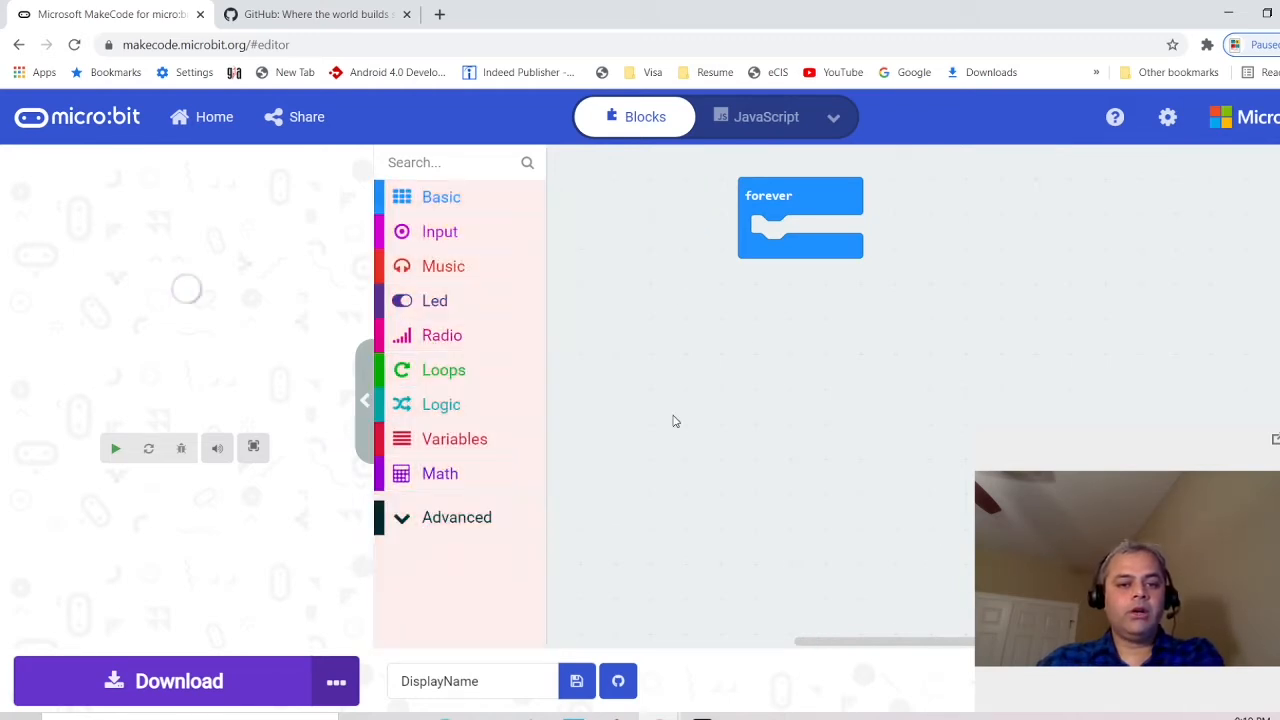
click(449, 202)
drag(566, 517, 810, 235)
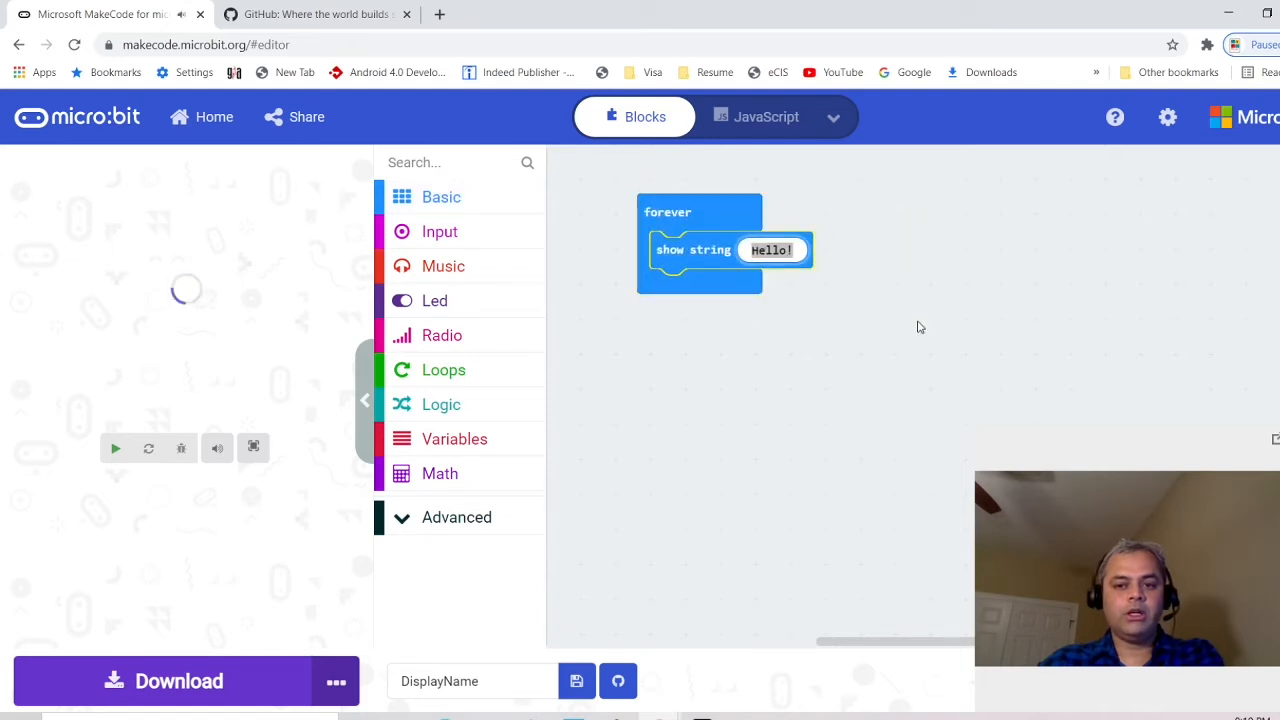
text(M)
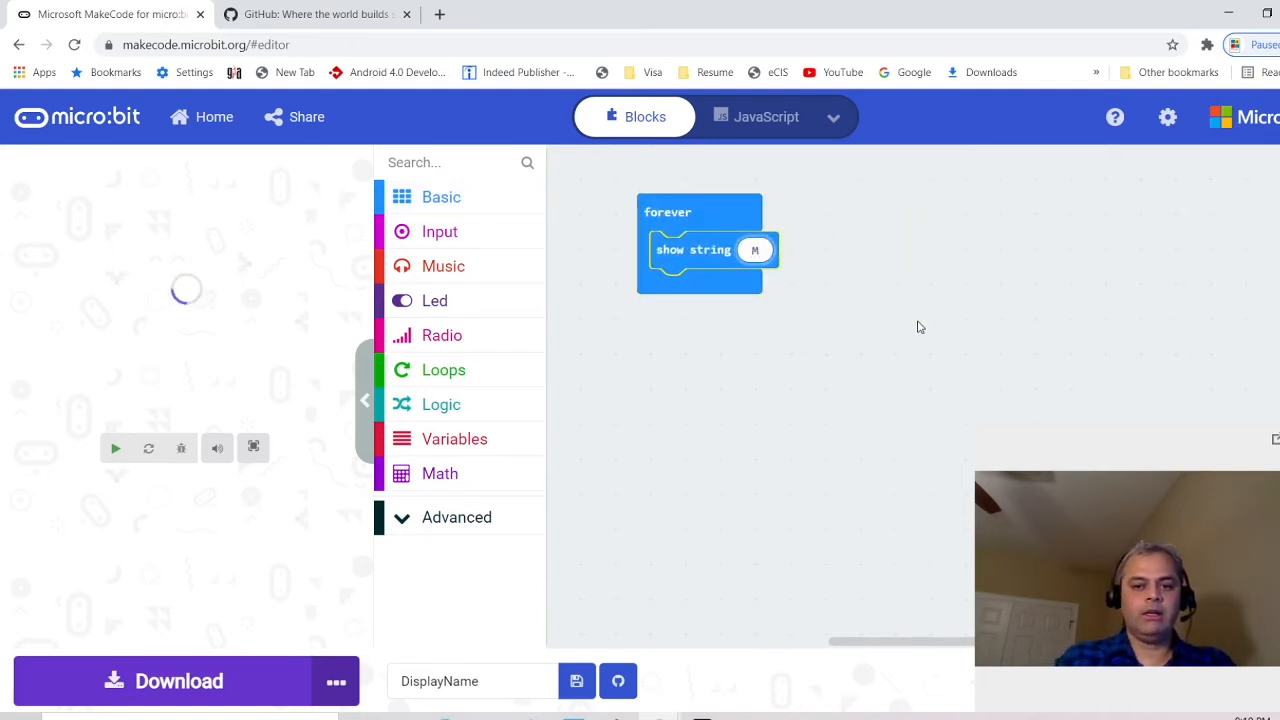
text(y name si)
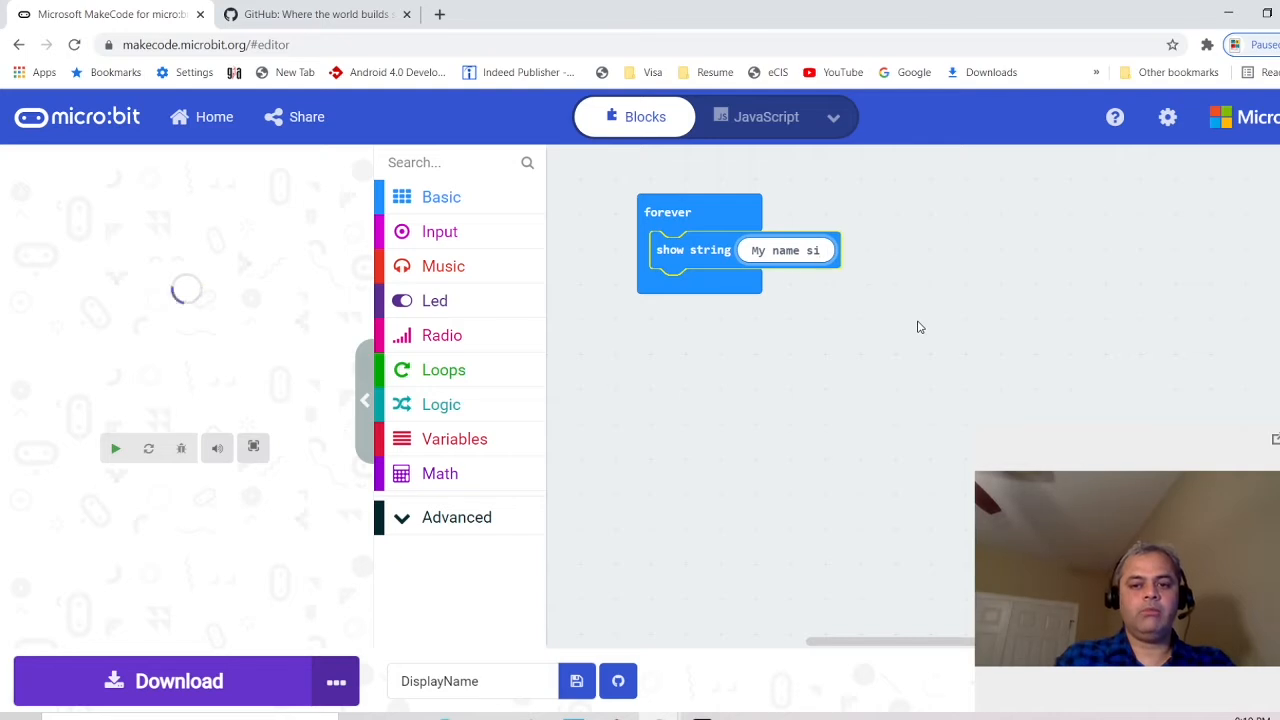
key(BackSpace)
key(BackSpace)
text(is Richar)
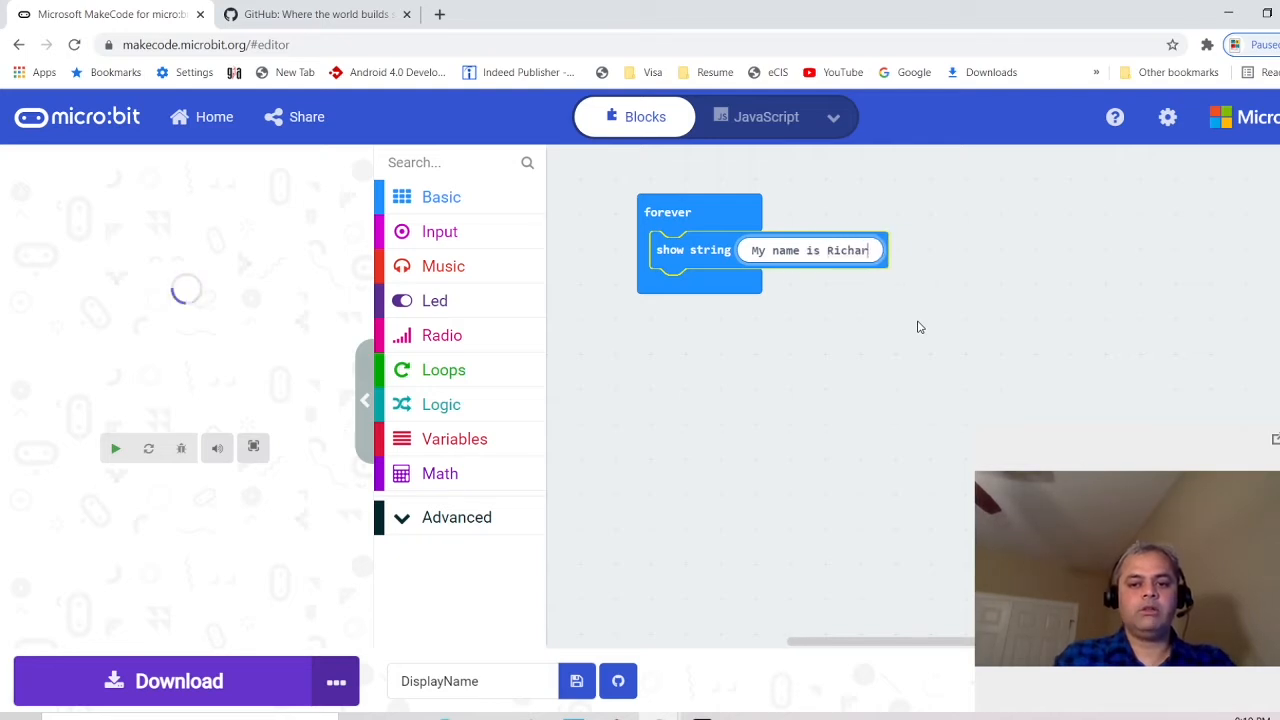
text(d Feyman)
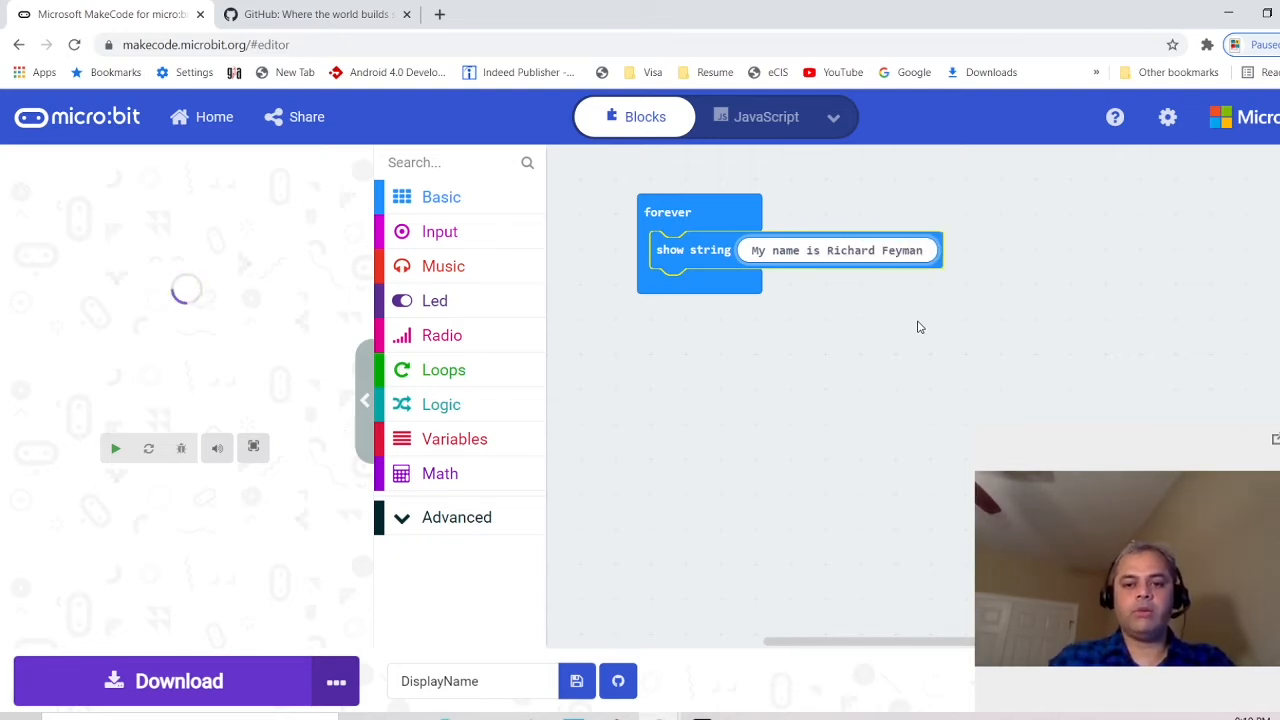
click(910, 327)
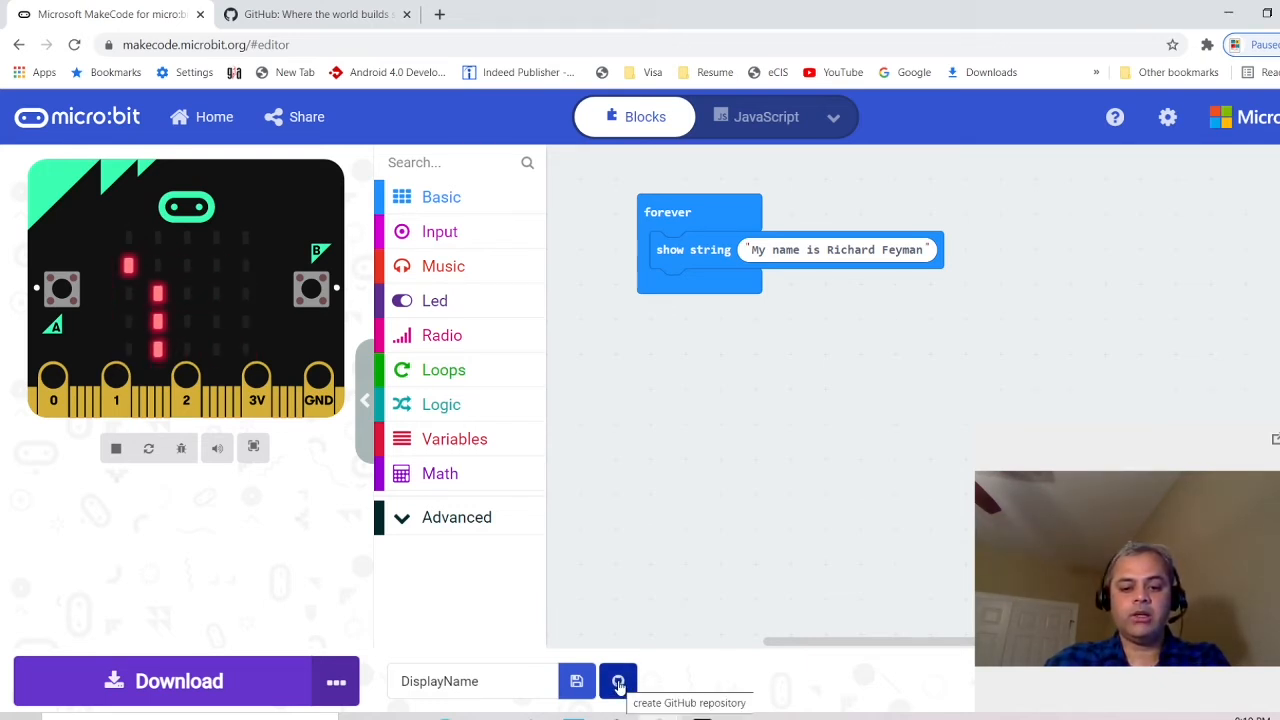
Sign in to GitHub from the project's GitHub button to reach Create GitHub repository
click(619, 684)
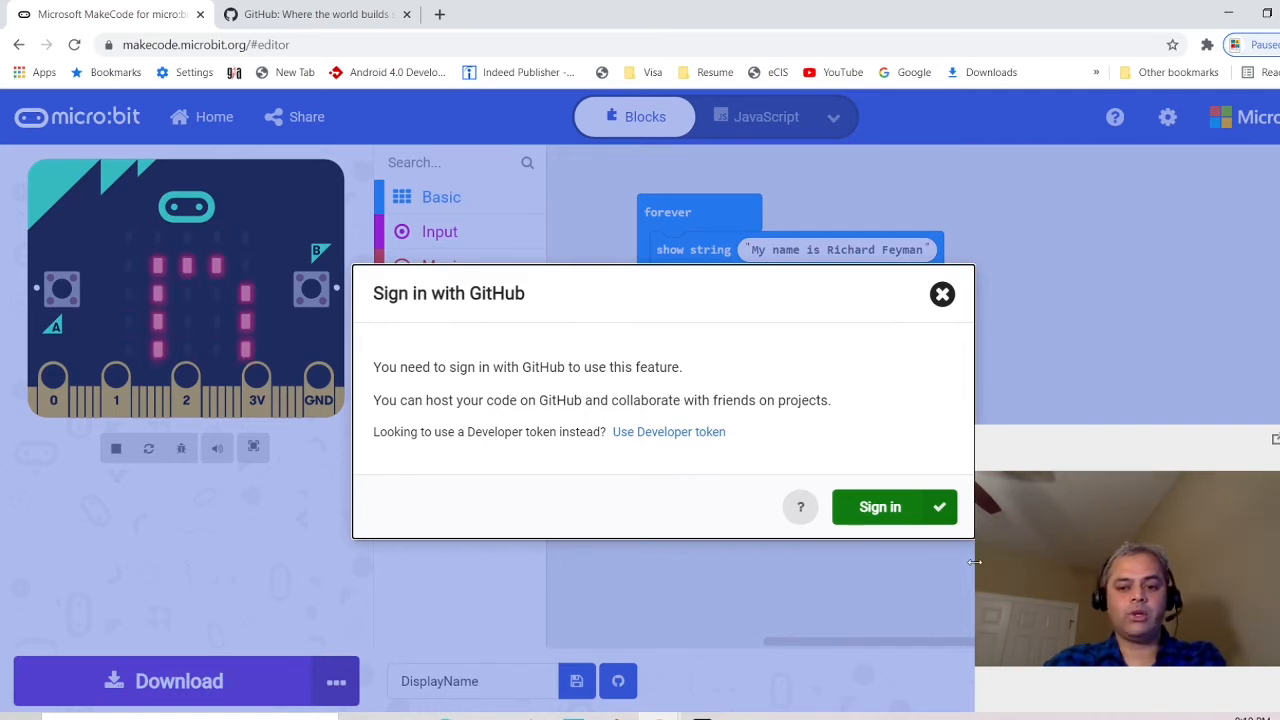
click(880, 510)
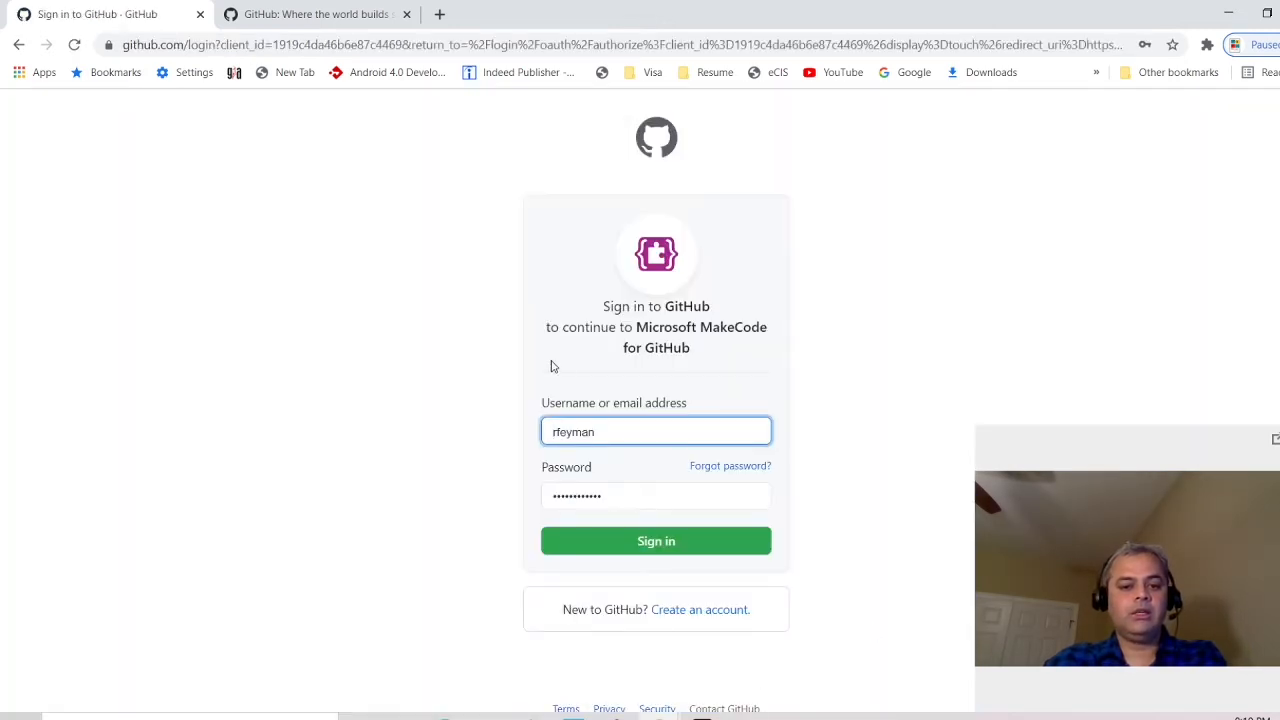
click(656, 541)
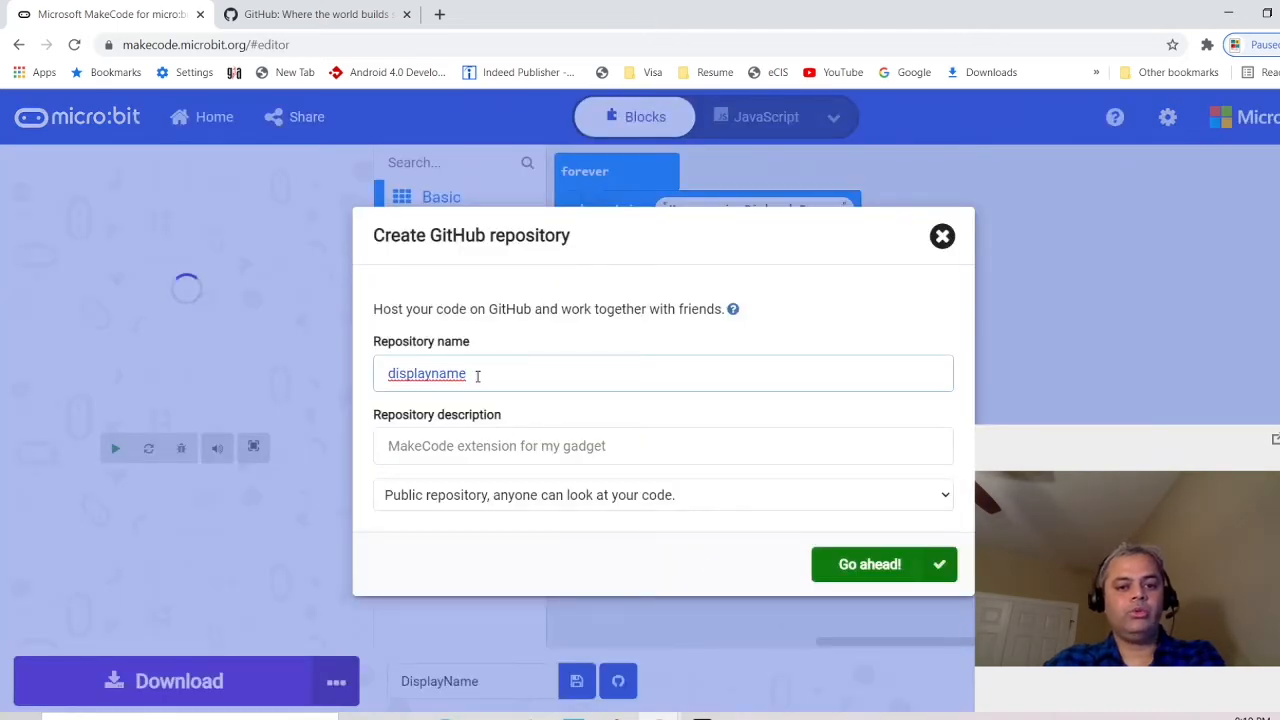
Create the DisplayName repository with description 'This project displays name on Microbit', then check the settings menu
double_click(477, 375)
key(BackSpace)
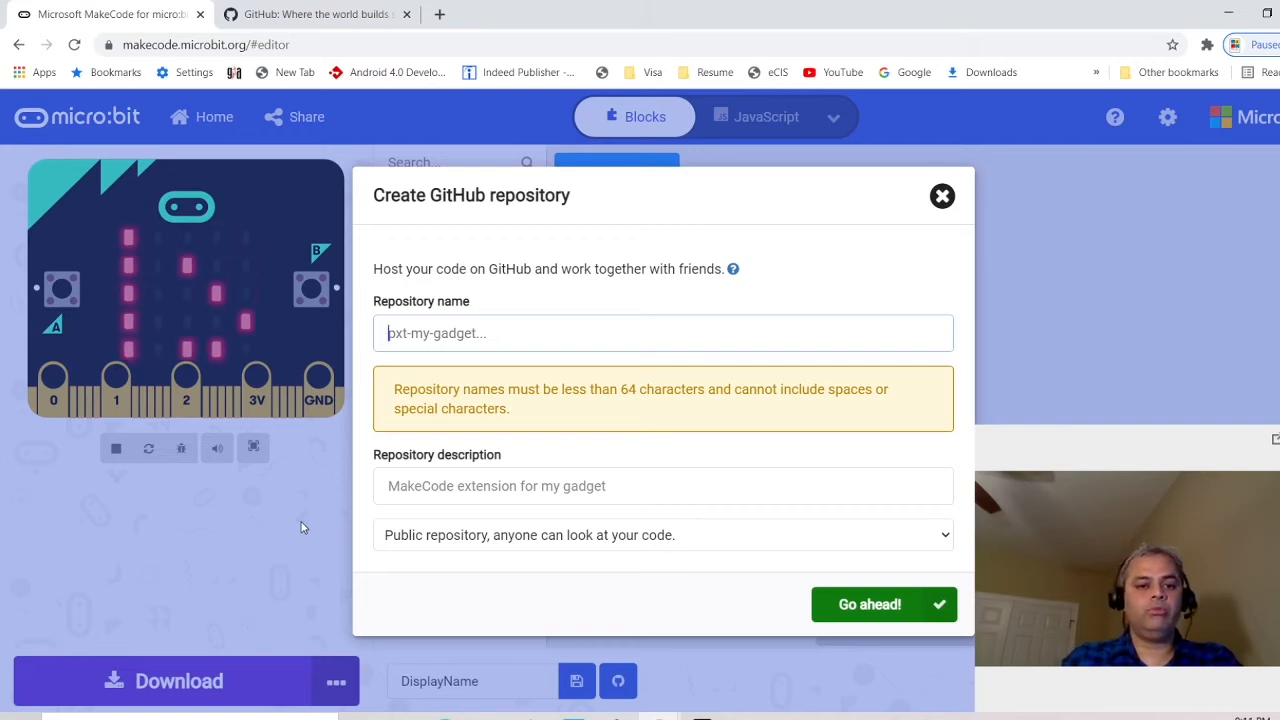
text(Displa)
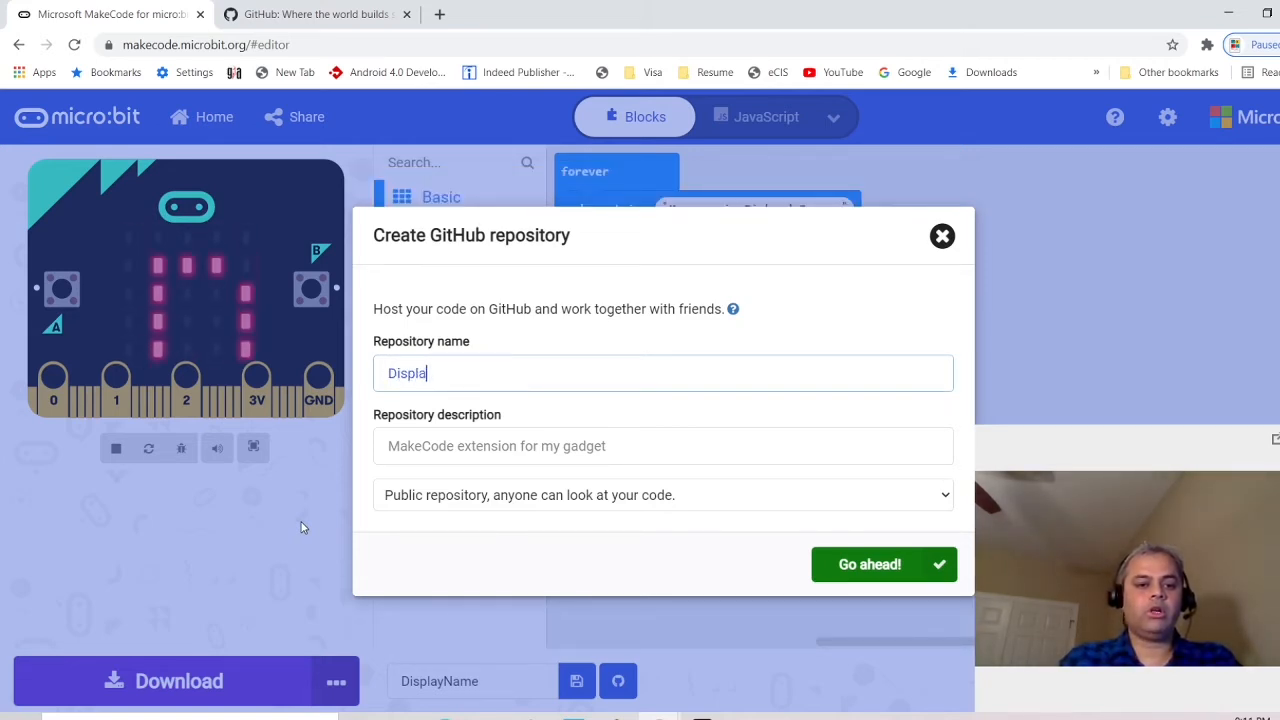
text(yName)
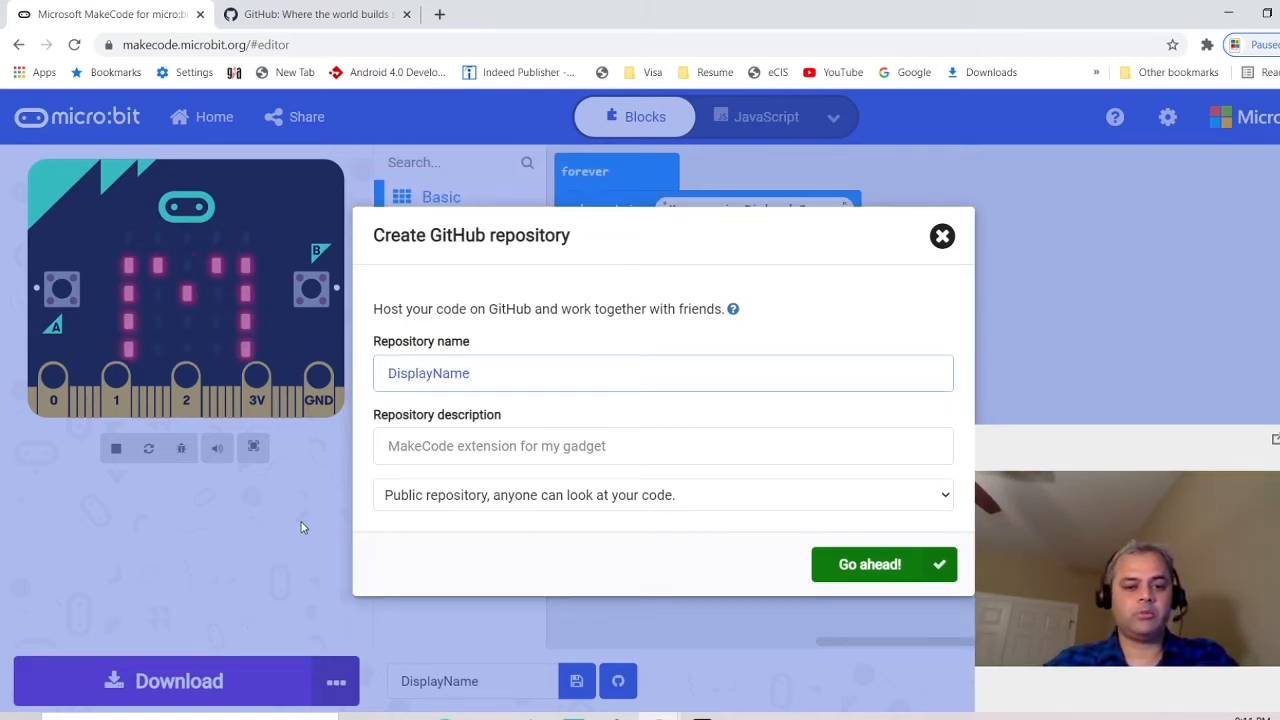
click(463, 446)
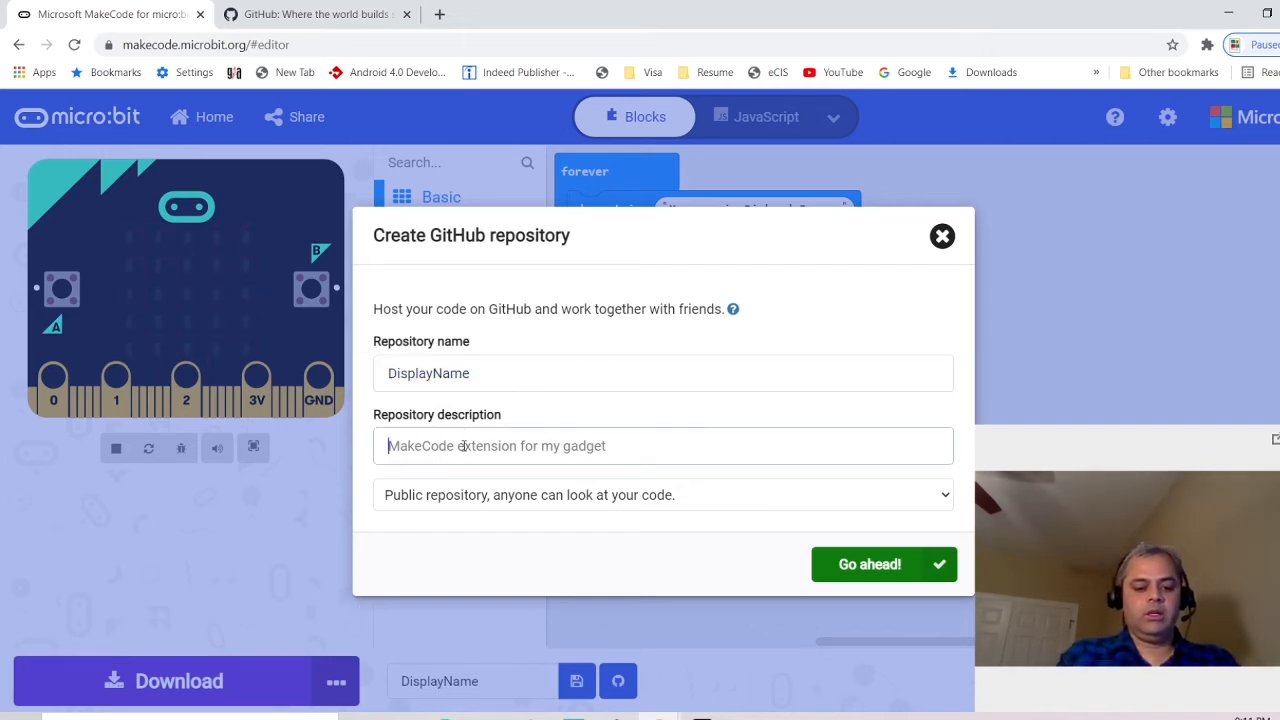
text(This project displays name on Microbit)
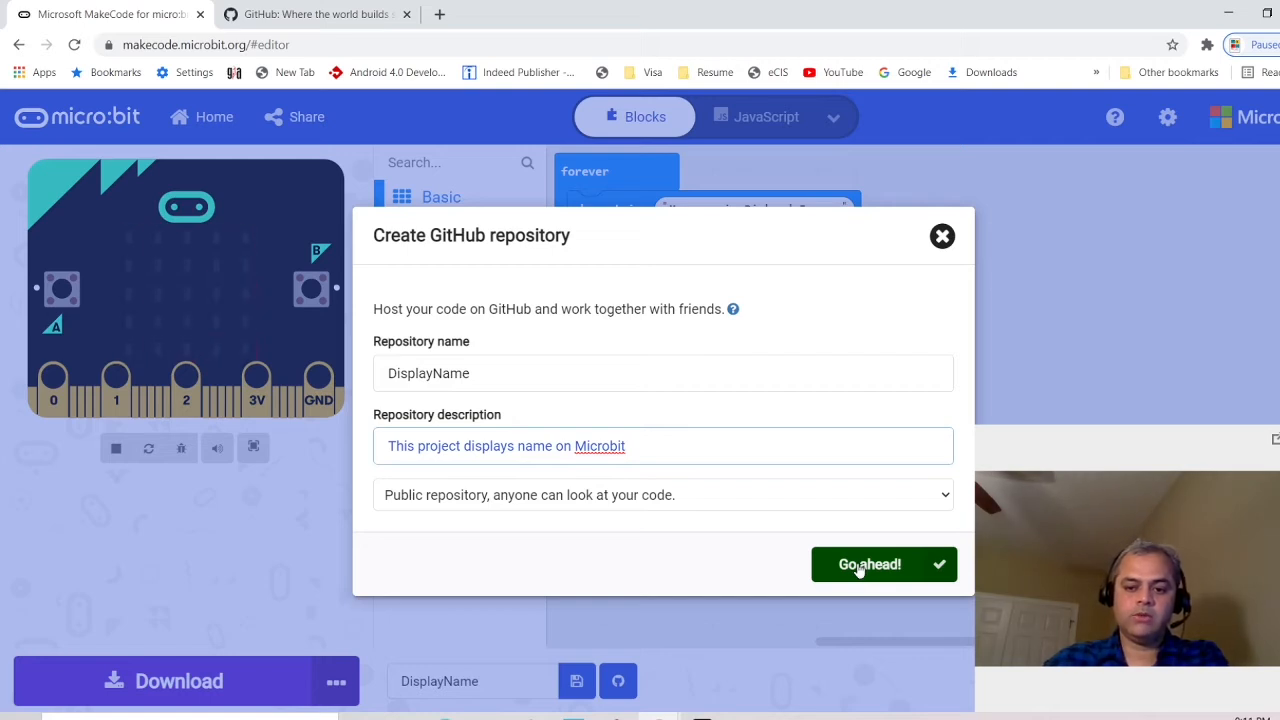
click(858, 566)
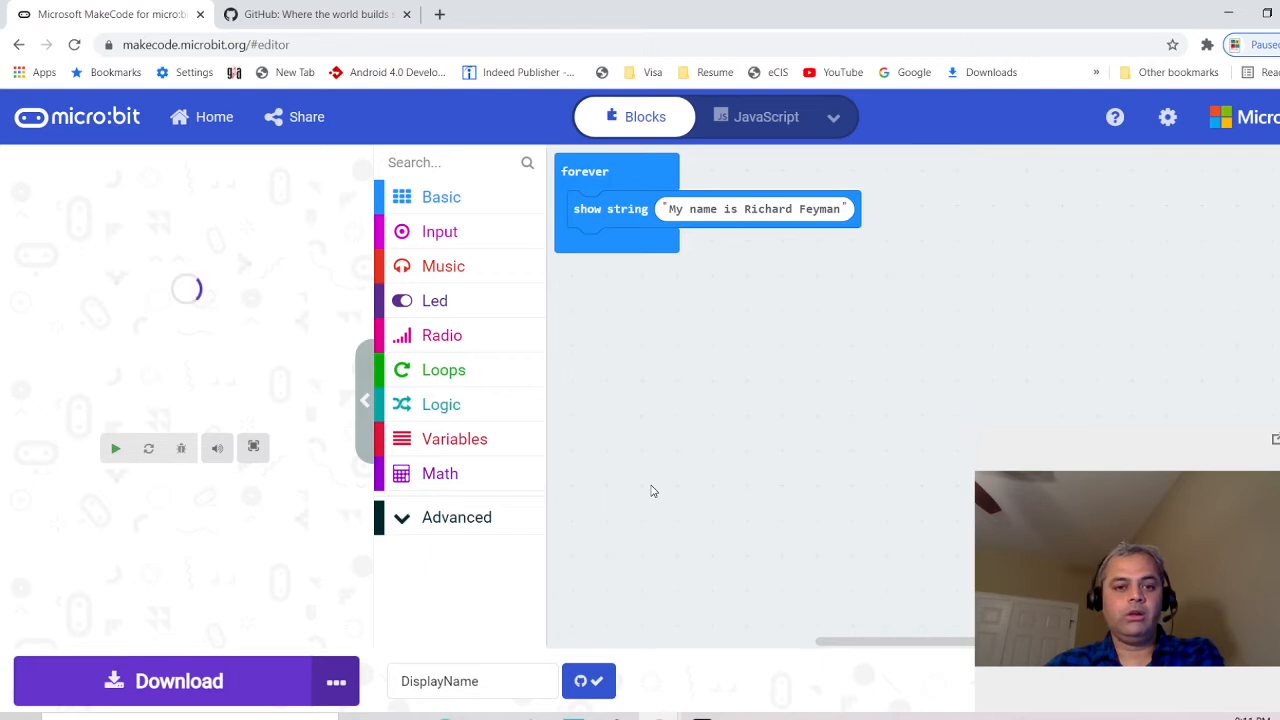
click(1170, 124)
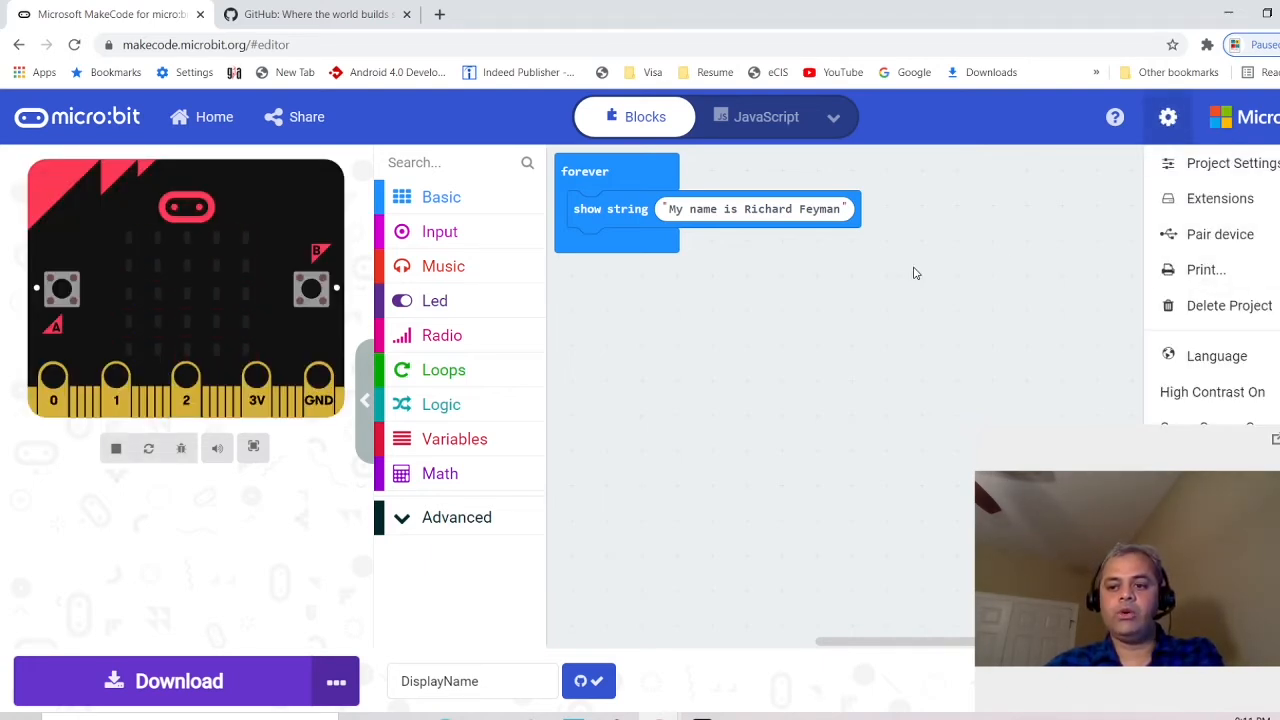
click(1022, 273)
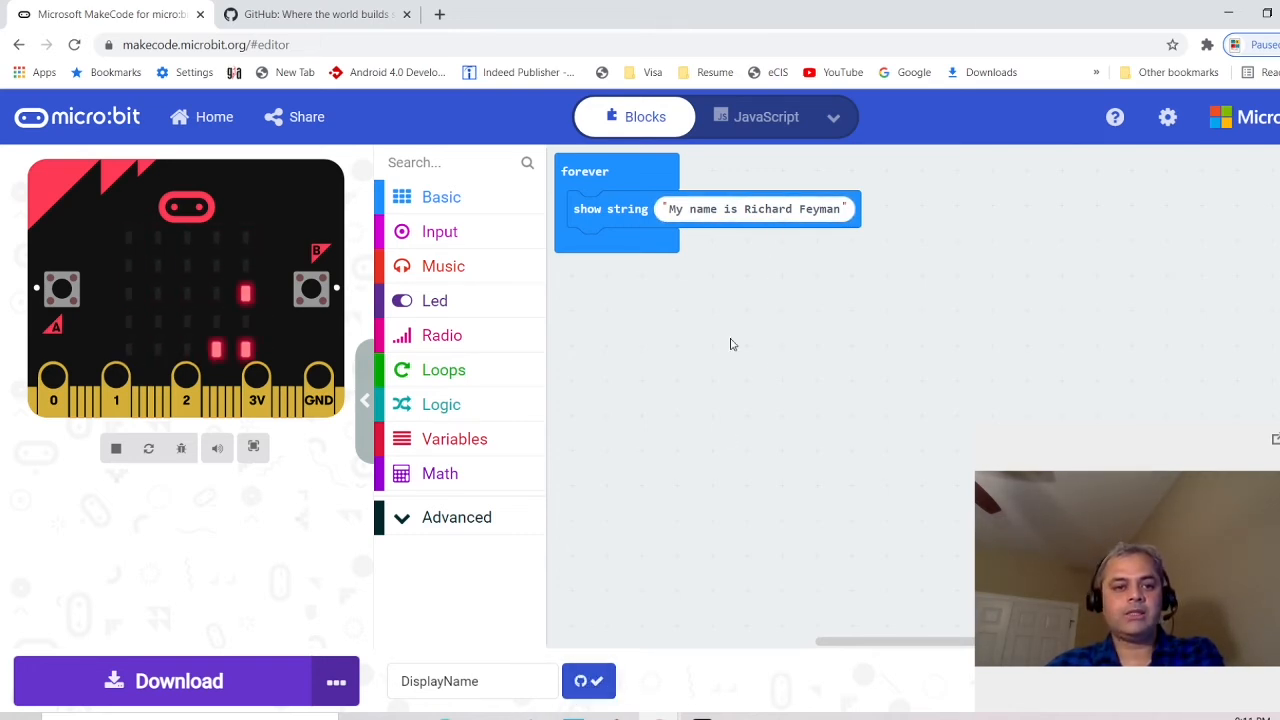
Reload GitHub and open the DisplayName repository to review its README and committed files
click(318, 14)
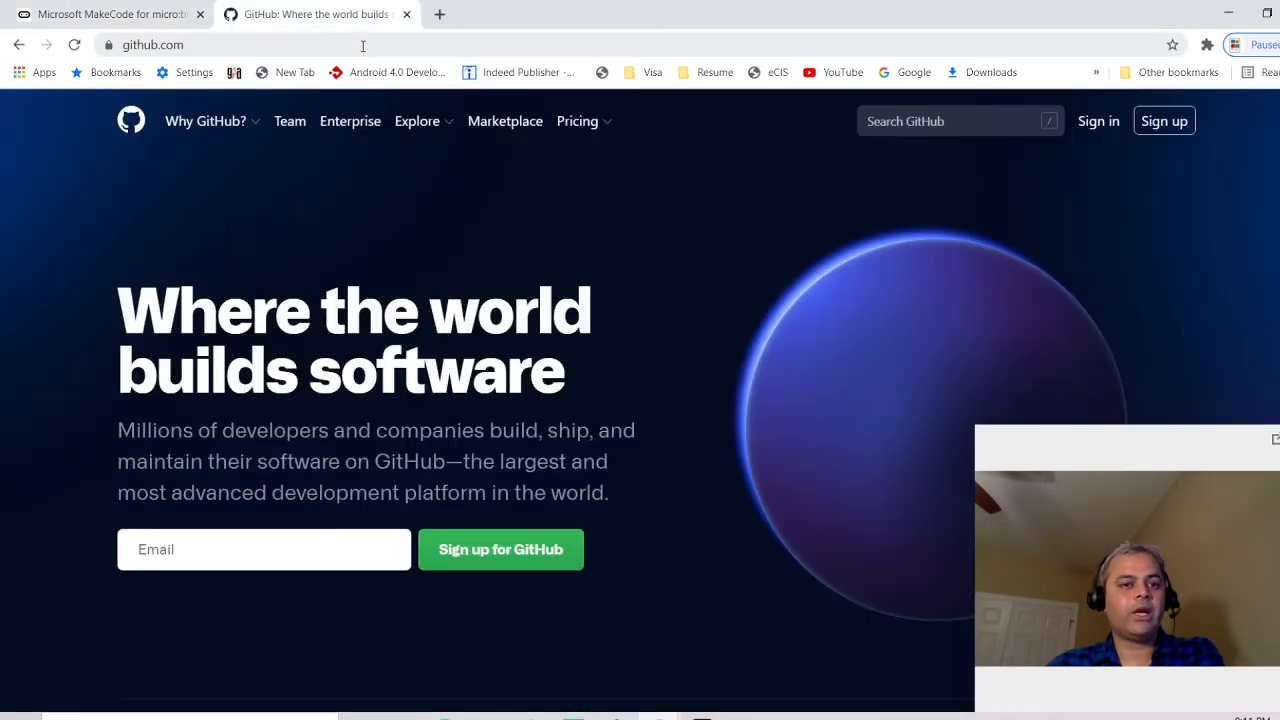
click(363, 46)
click(1097, 122)
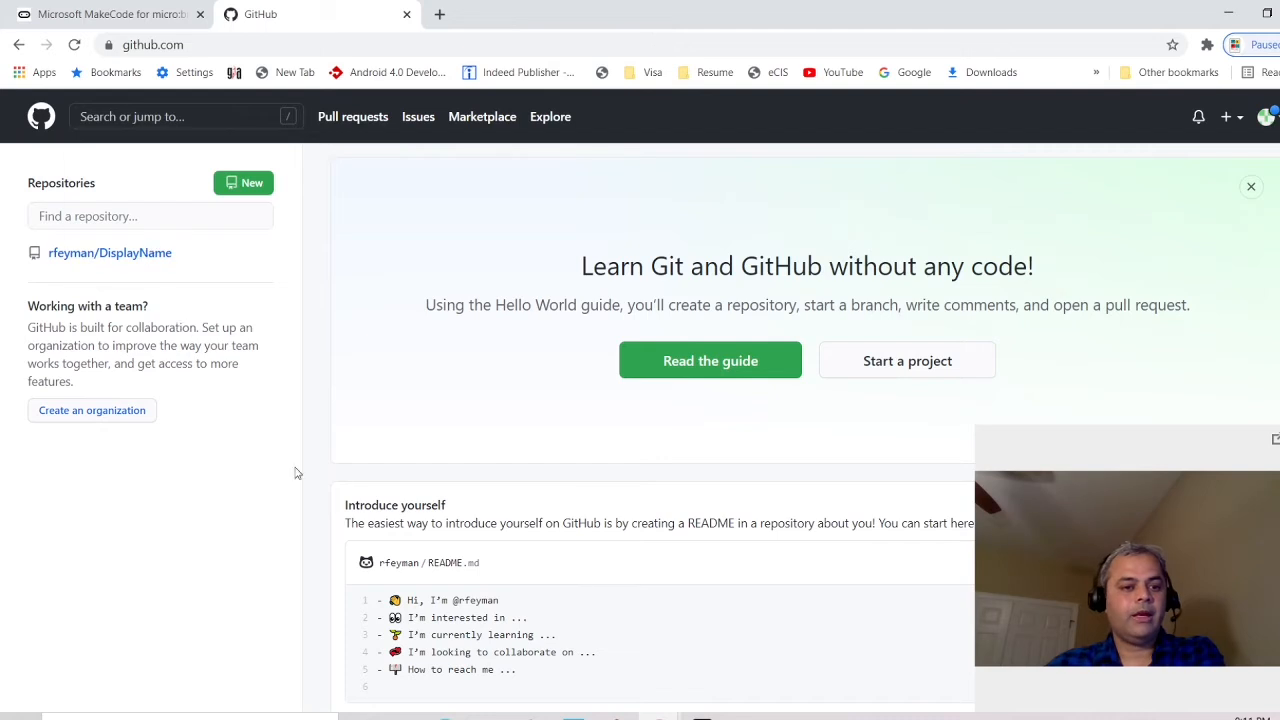
click(112, 253)
scroll(640, 430, down, 9)
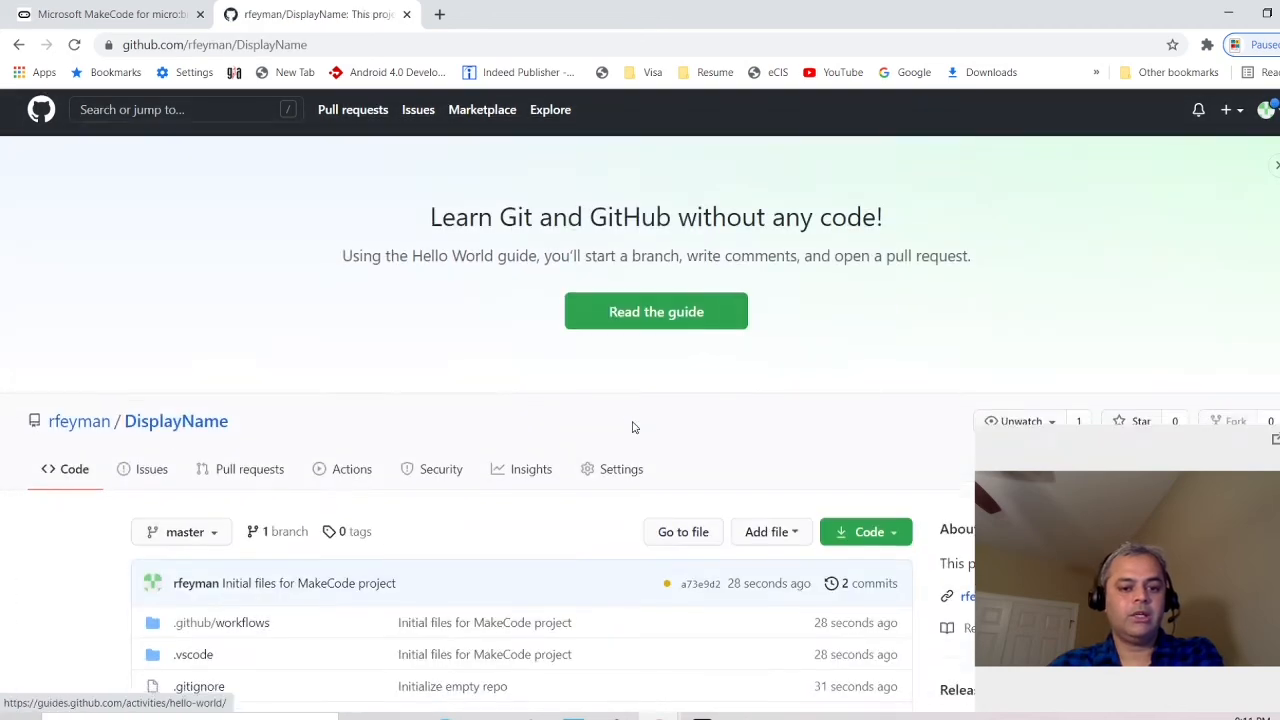
scroll(685, 405, up, 3)
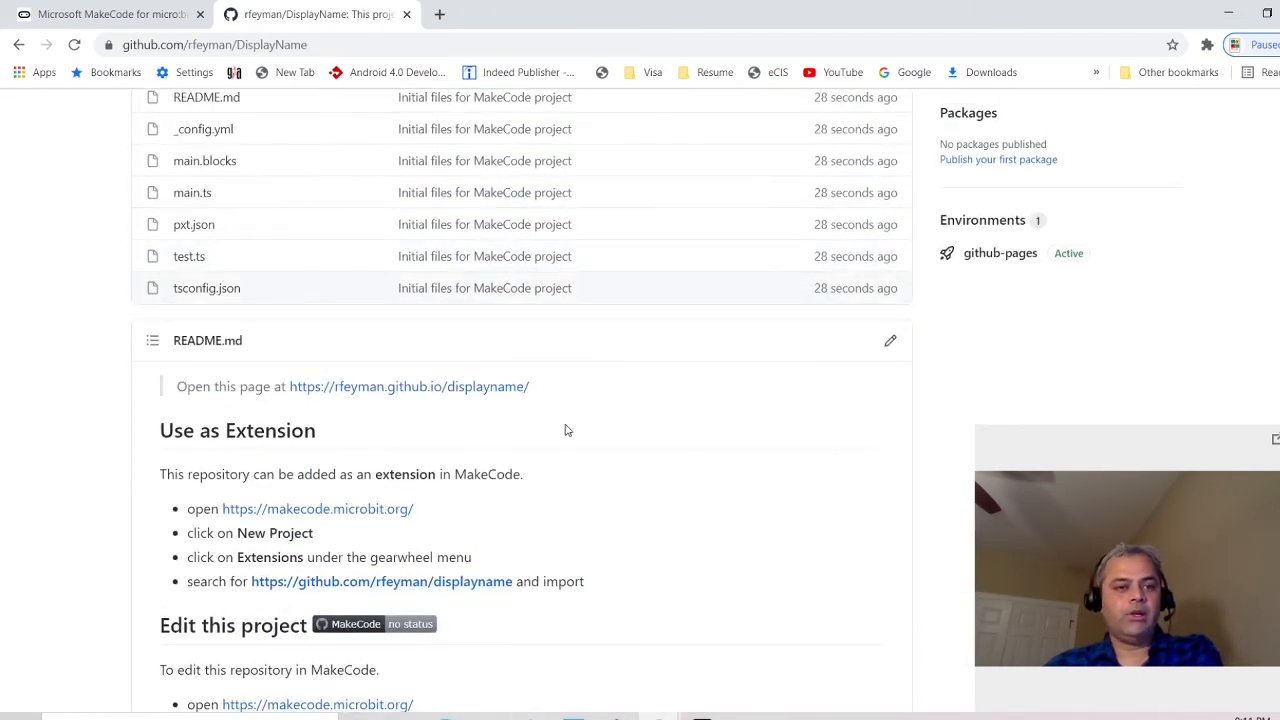
click(132, 15)
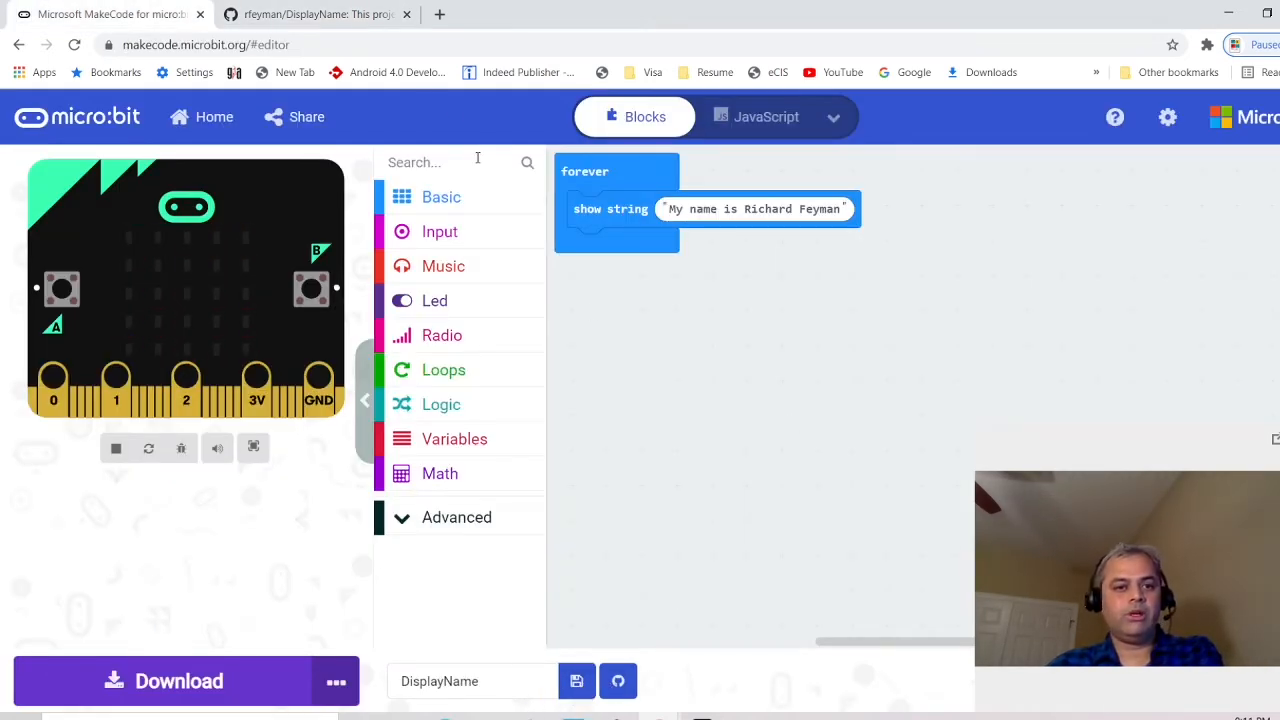
Reload the MakeCode editor page from its address bar
click(340, 15)
click(162, 16)
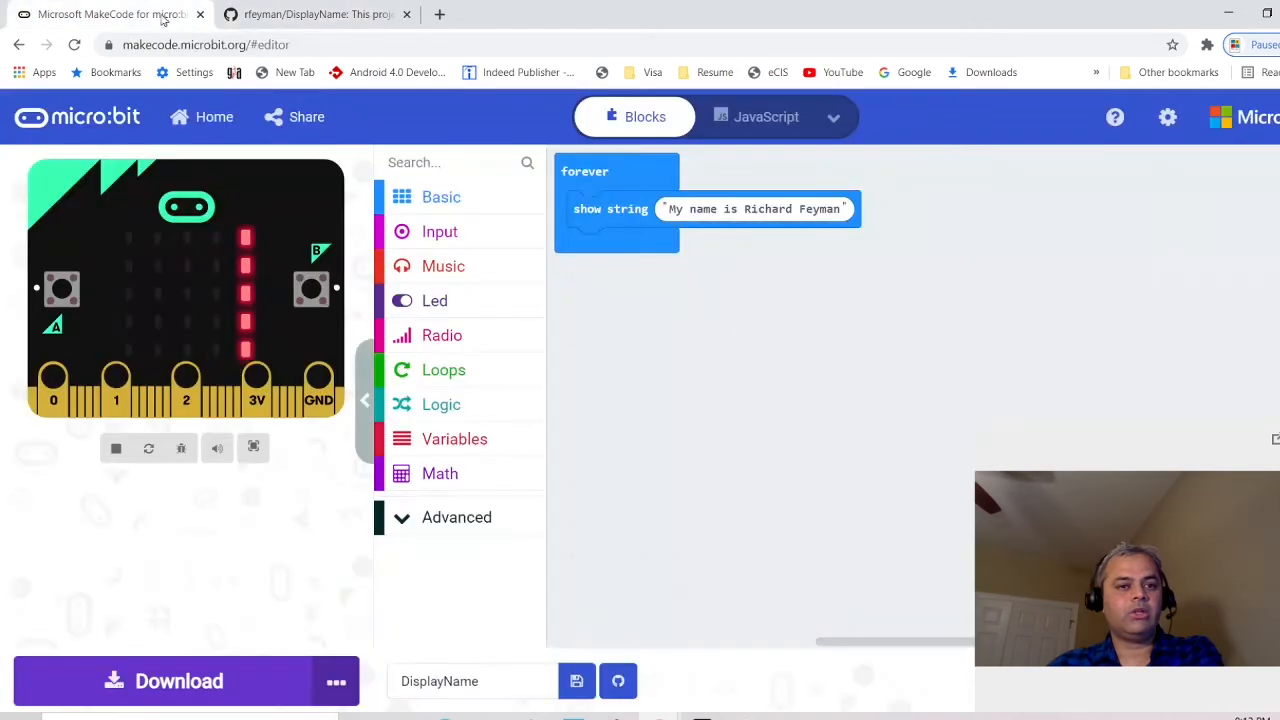
click(361, 42)
key(Return)
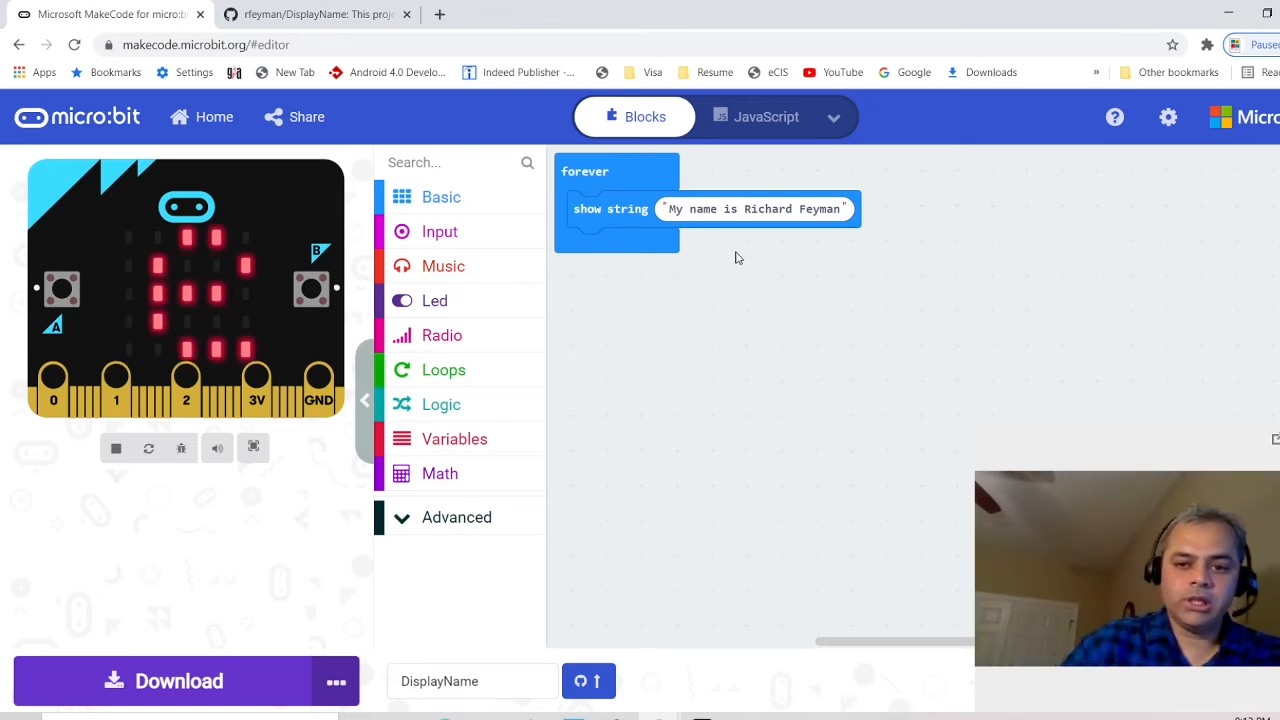
Replace the show string message with the 'MY NAME IS …' sentence, including the user's name, in capitals
click(729, 218)
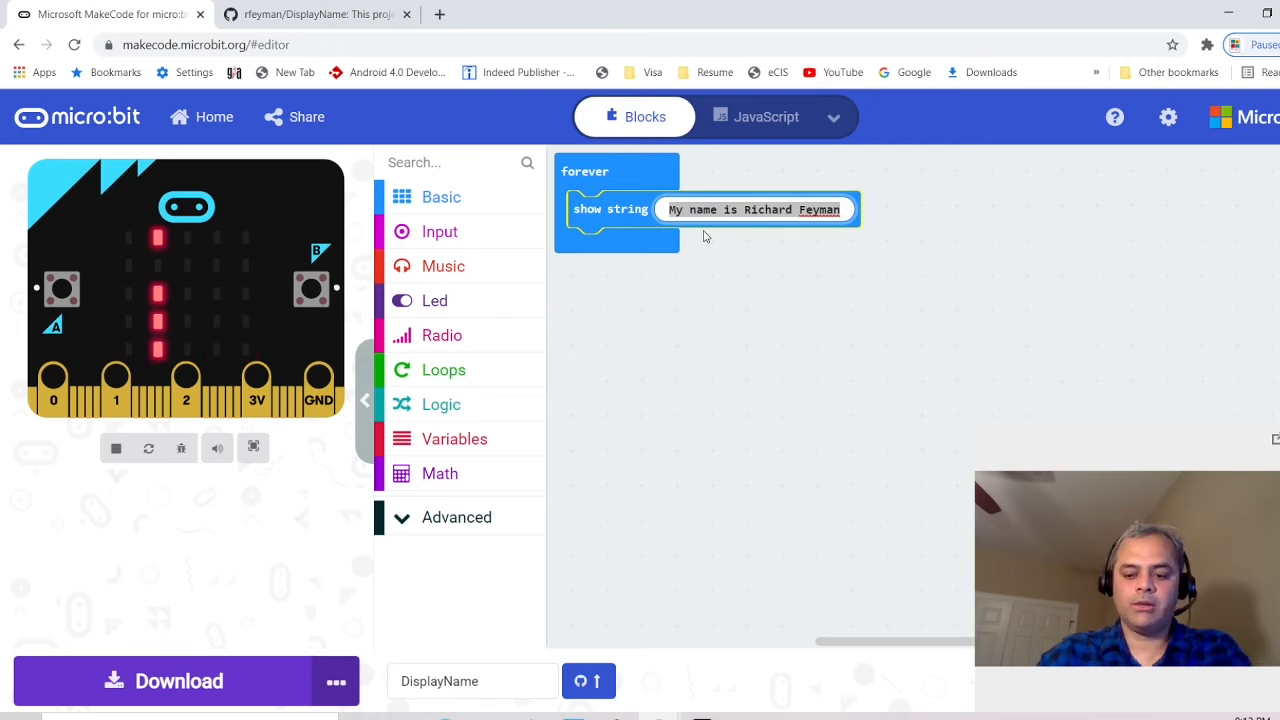
key(BackSpace)
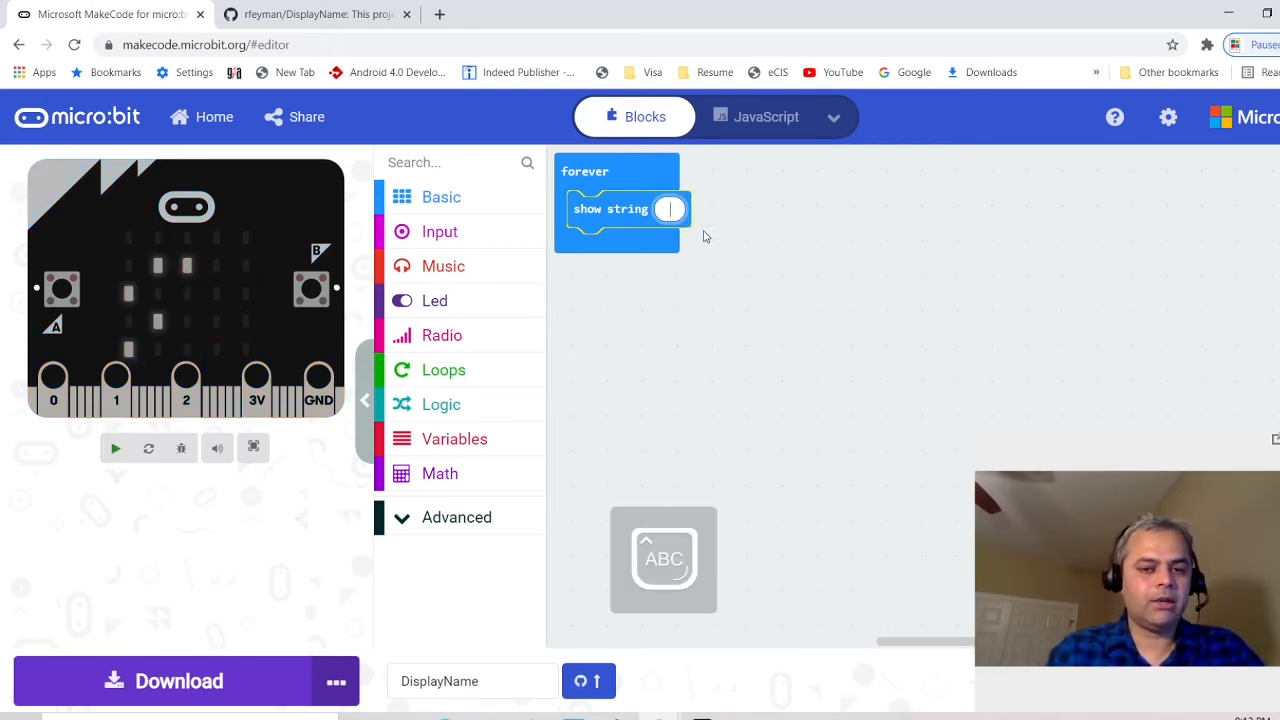
text(MY NAME)
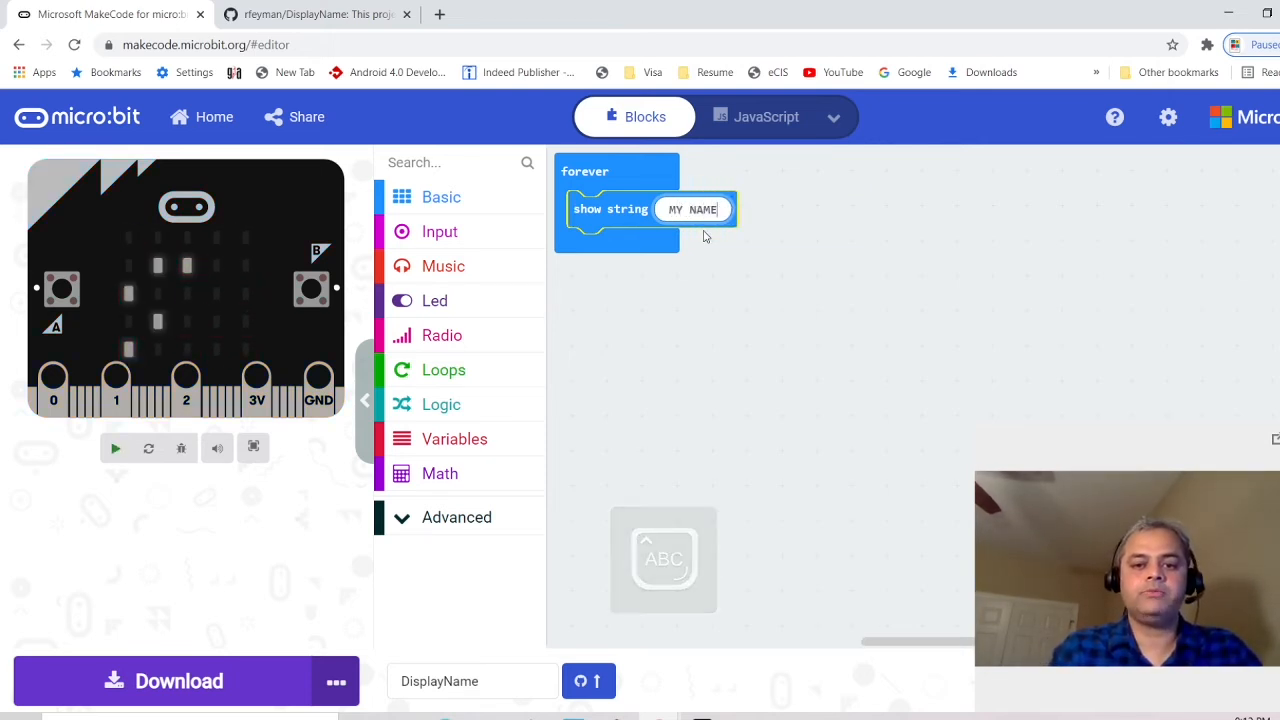
text( IS RICHARD FEY)
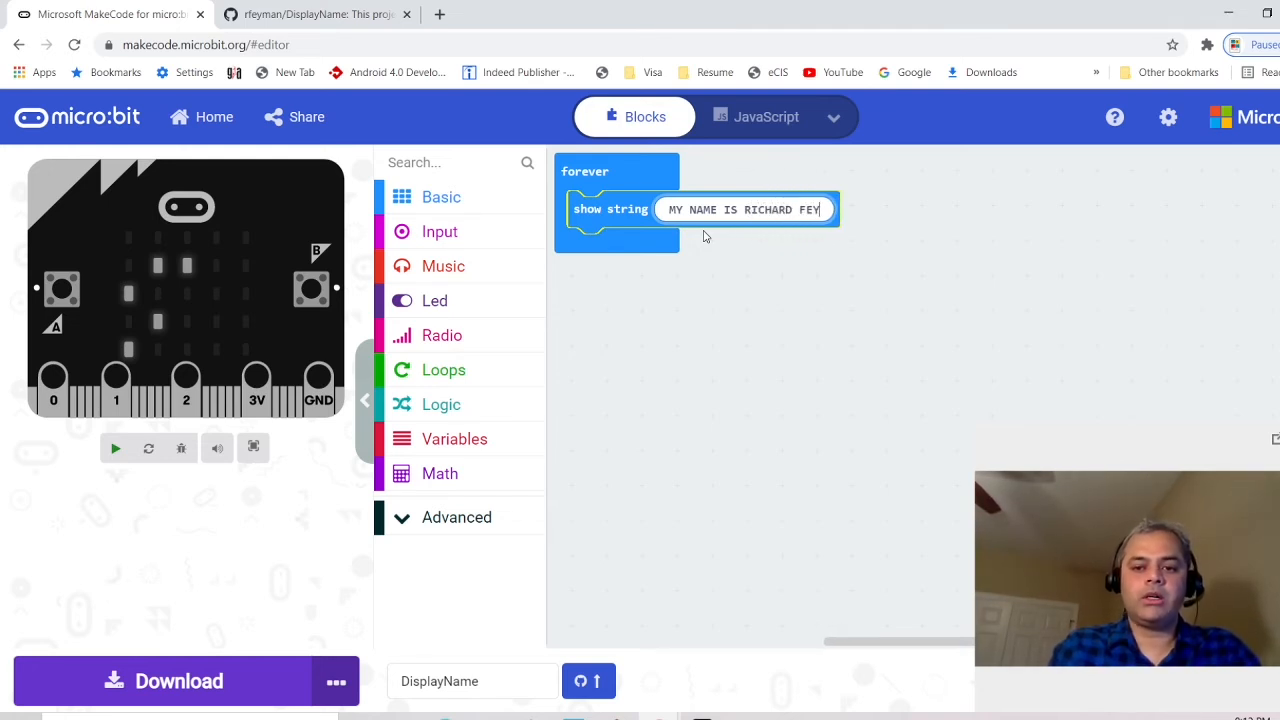
text(MAN)
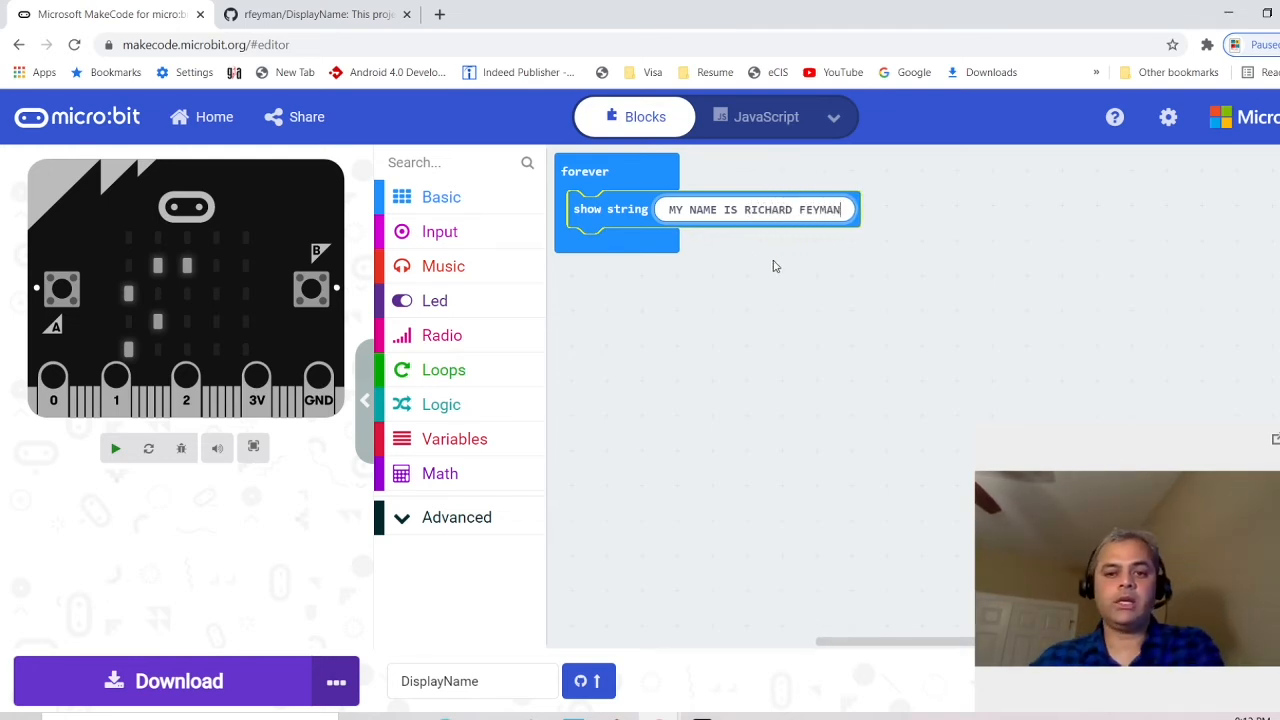
click(786, 289)
Add a workspace comment reading 'This displays name on Microbit.' beside the forever loop
right_click(931, 205)
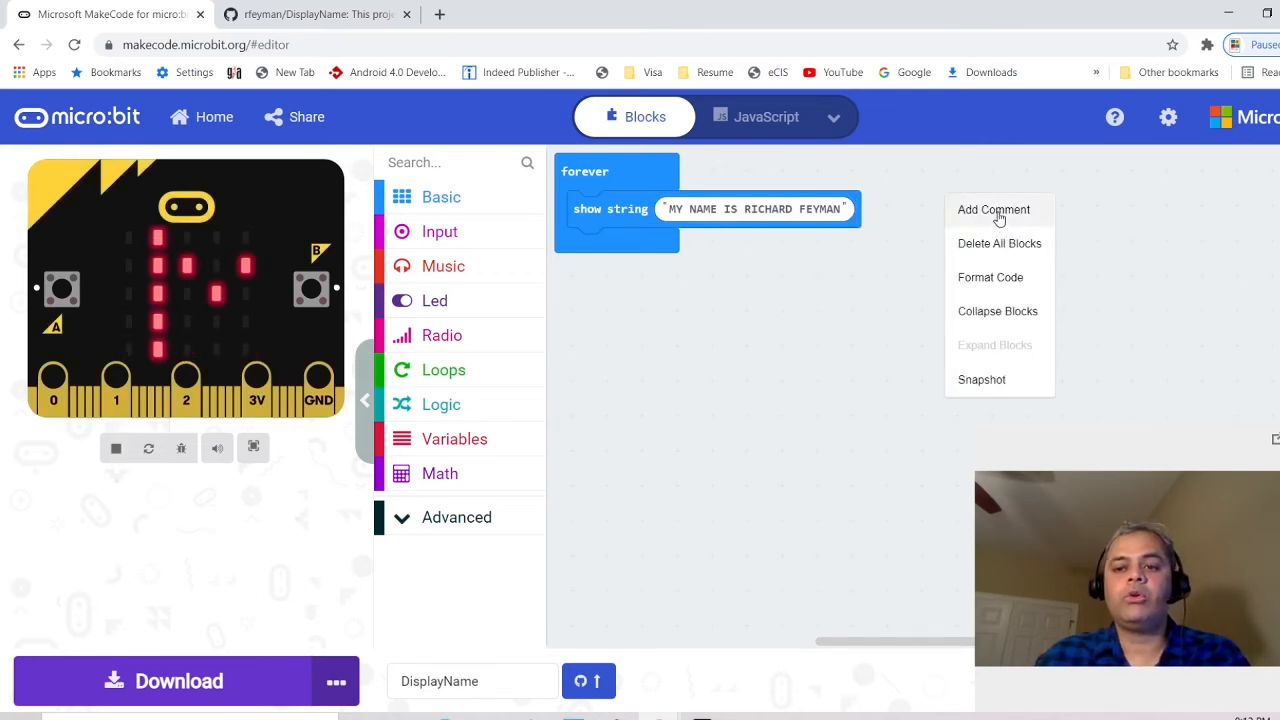
click(997, 209)
text(tHIS)
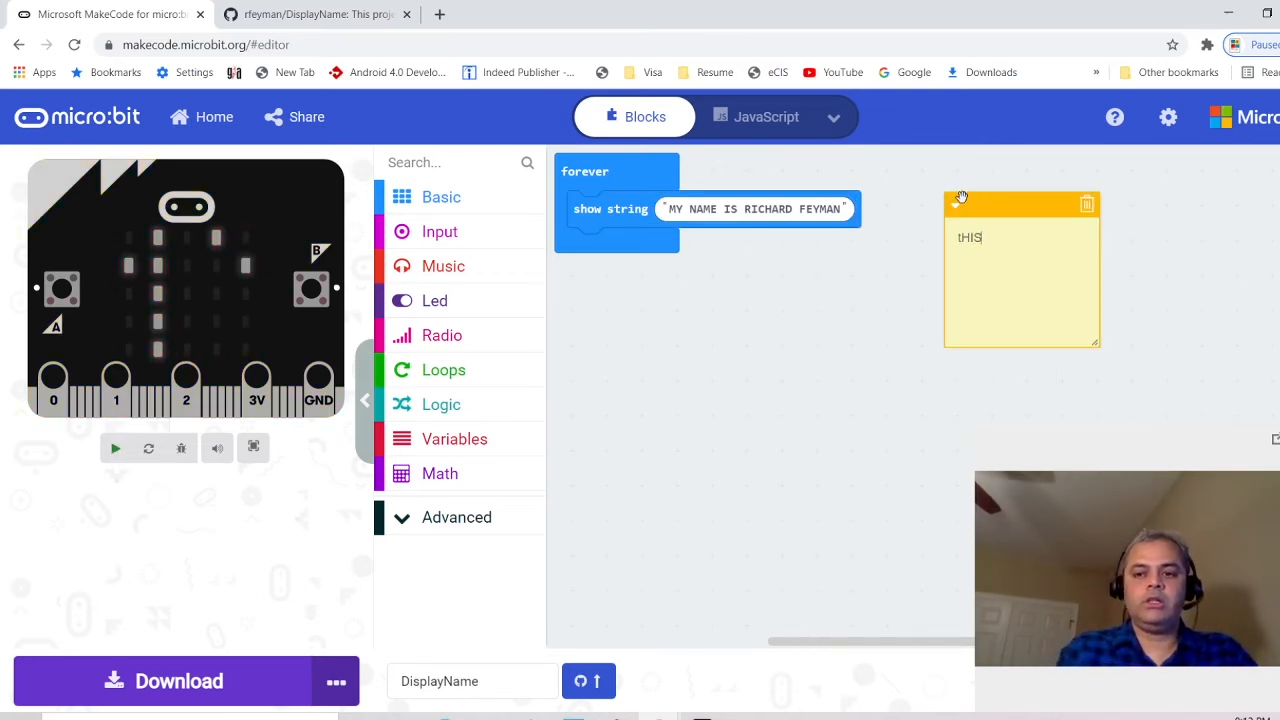
text(This)
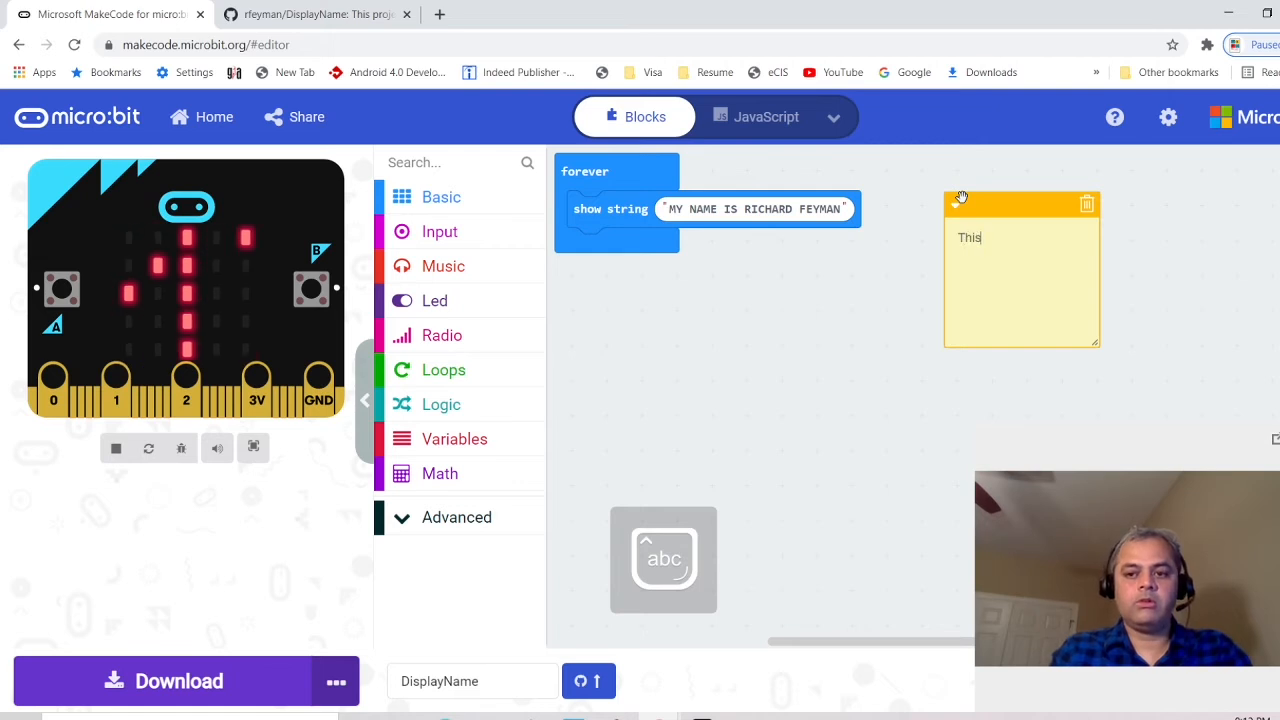
text( displays)
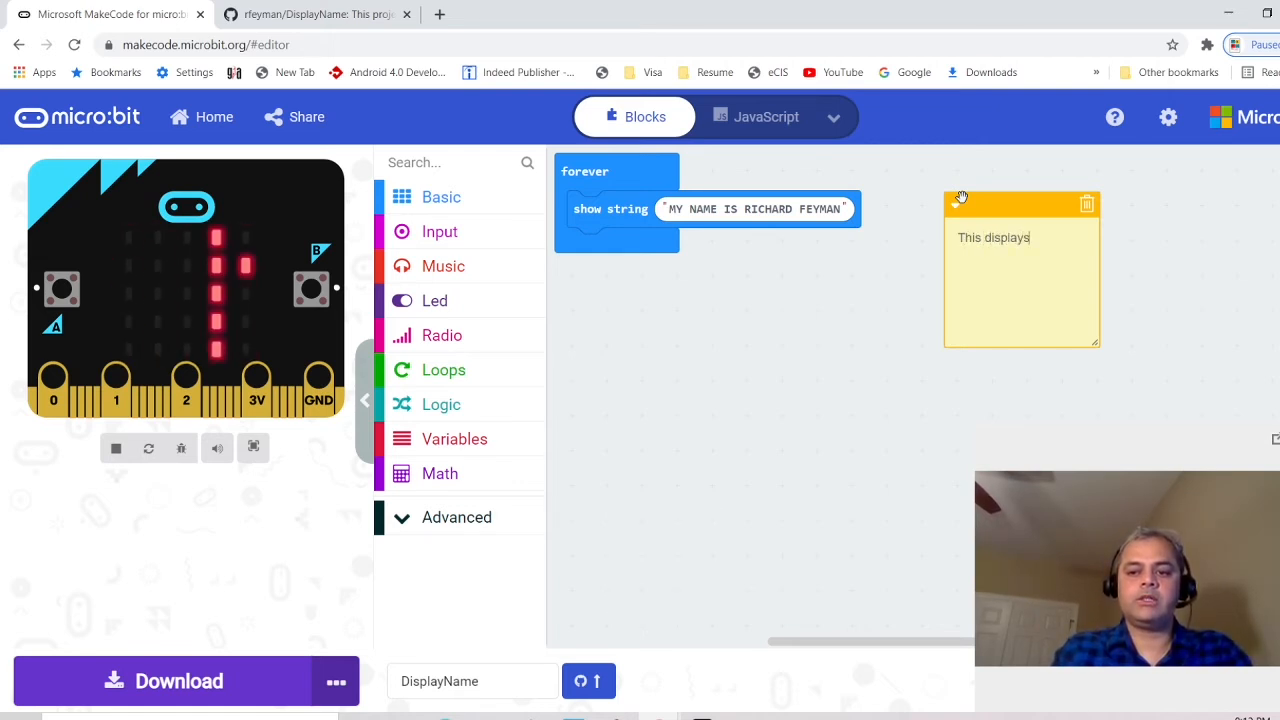
text( name on )
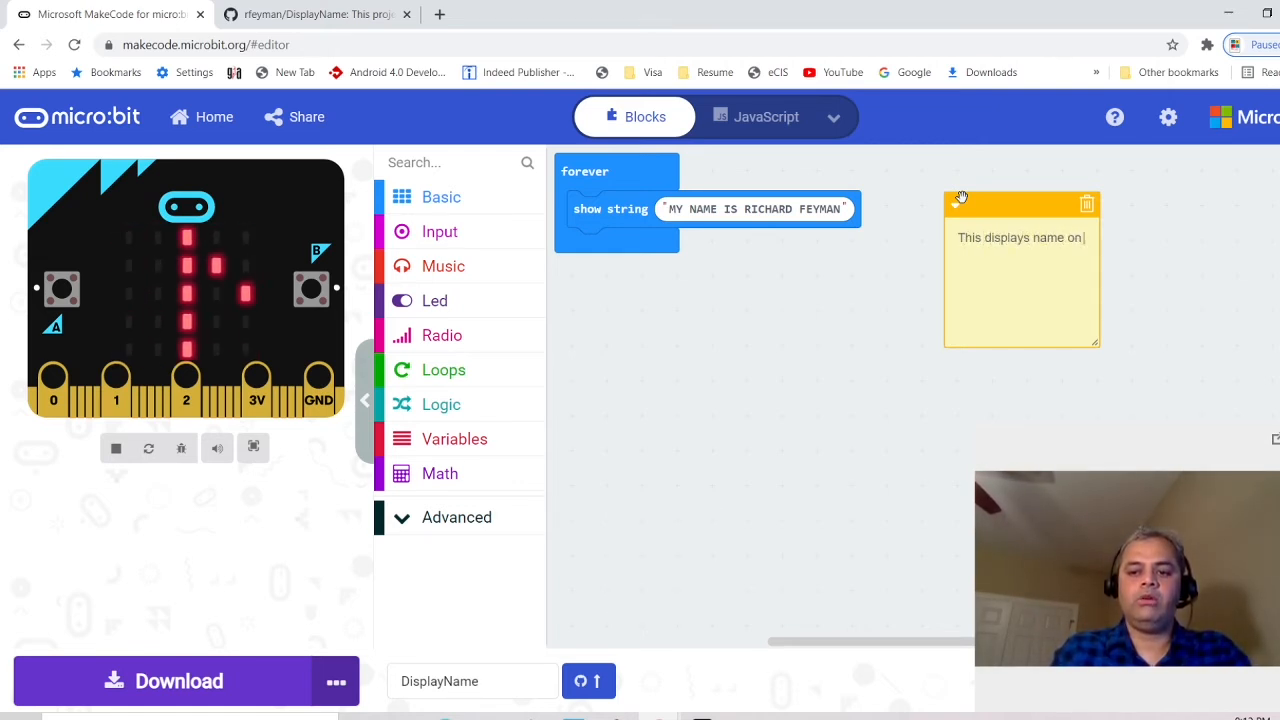
text(Microbit.)
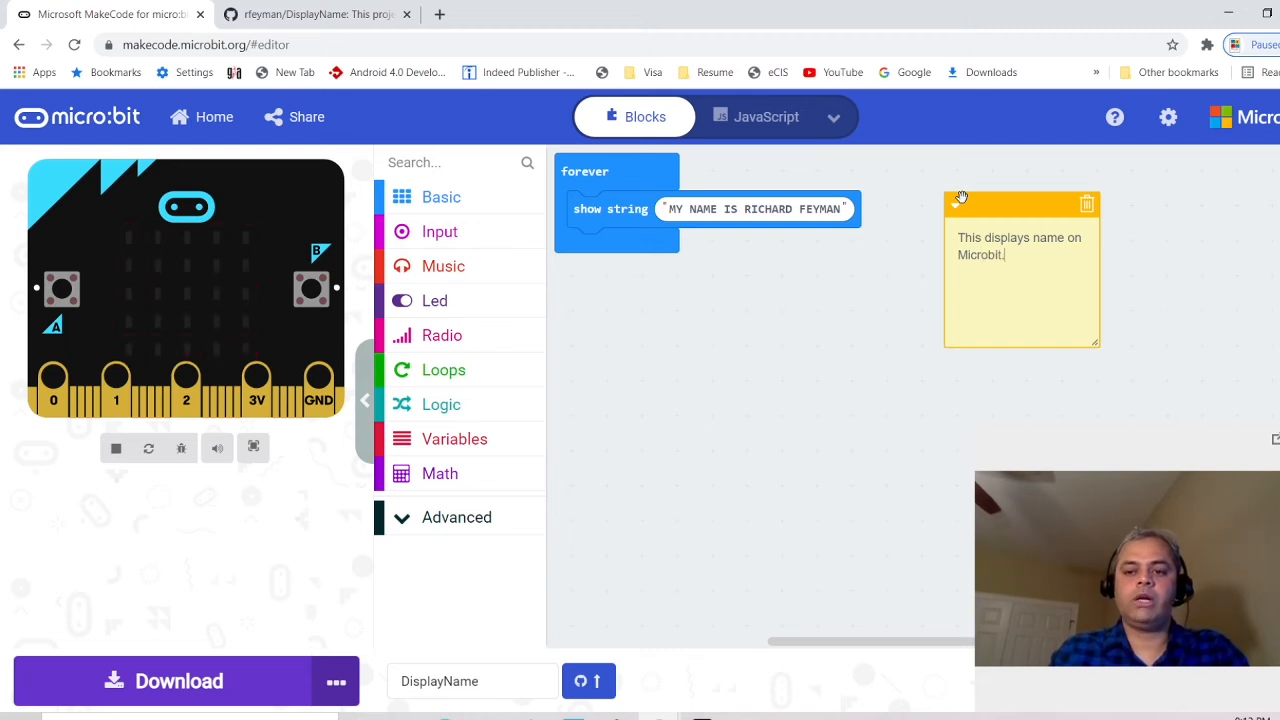
click(806, 330)
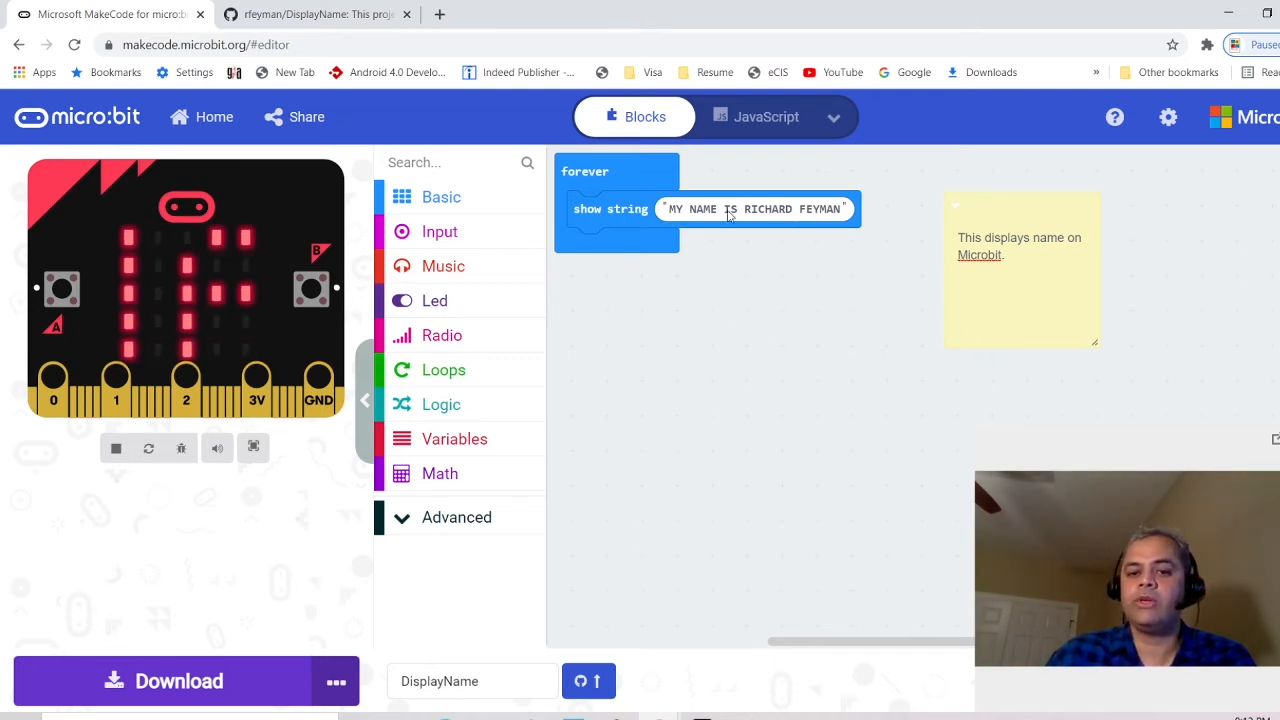
In the GitHub panel, commit and push with the message 'Display name is now upper case.'
click(588, 682)
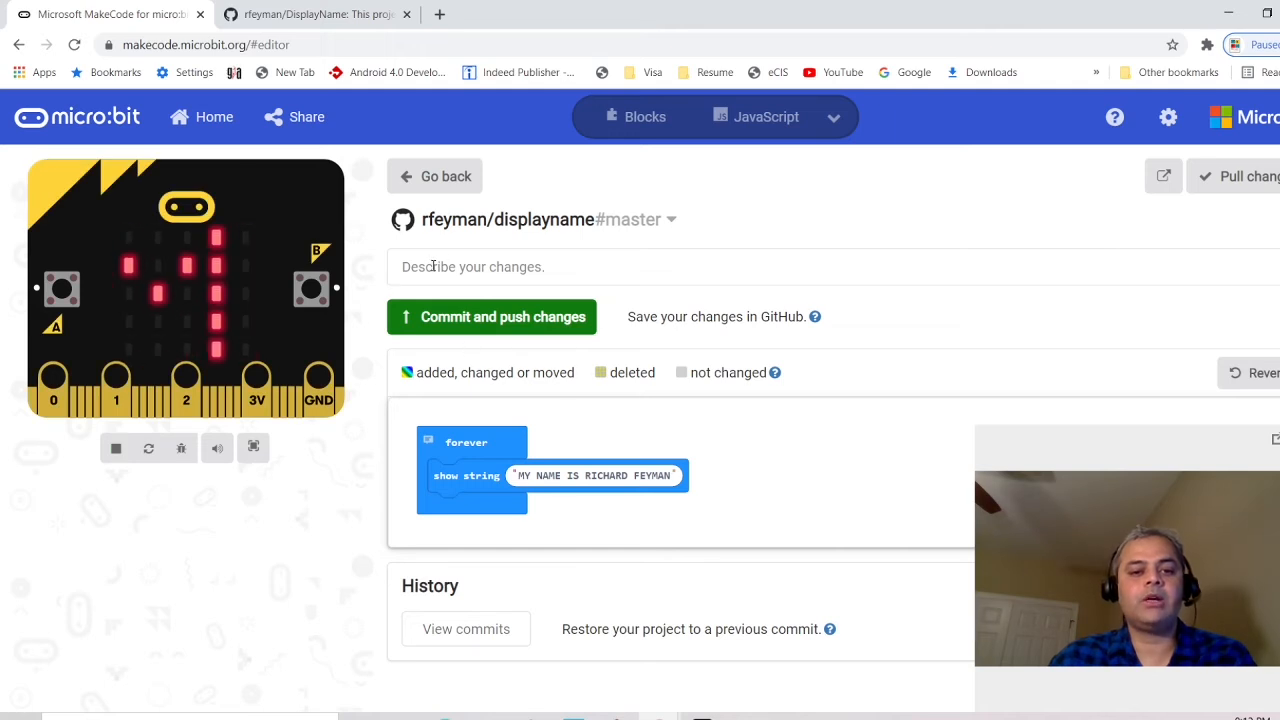
click(433, 266)
text(T)
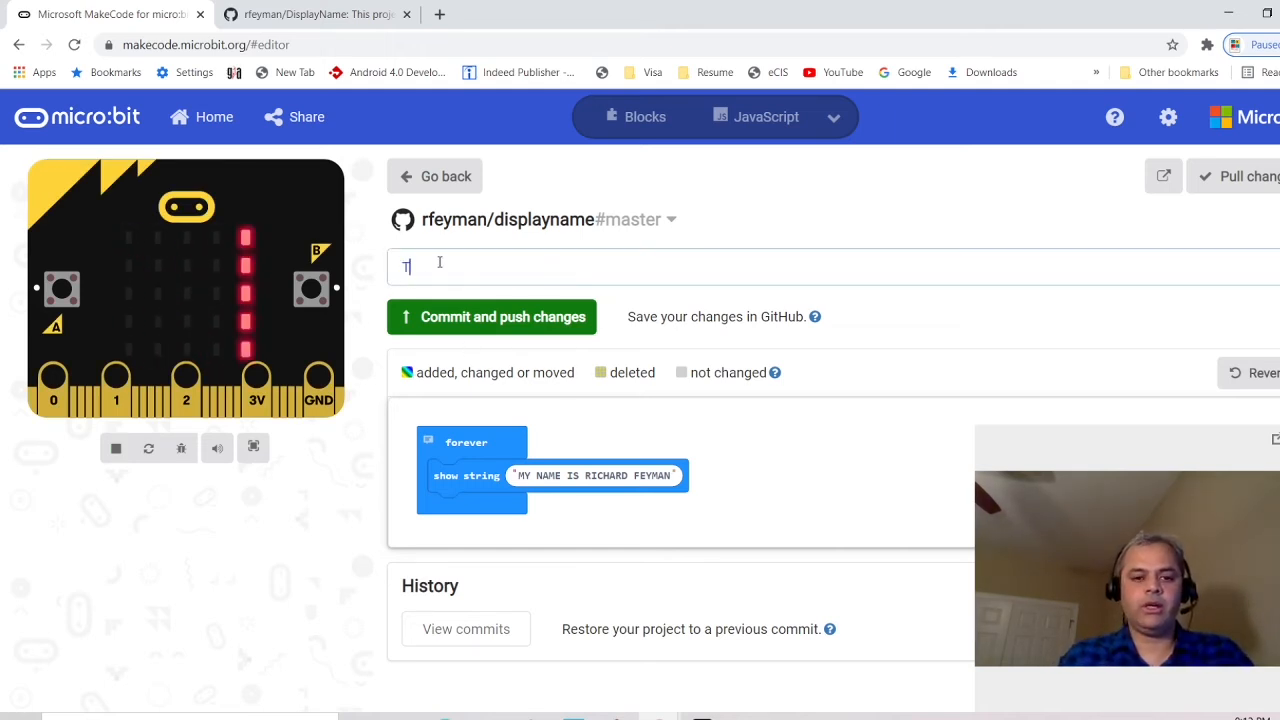
key(BackSpace)
text(Name is in upper case)
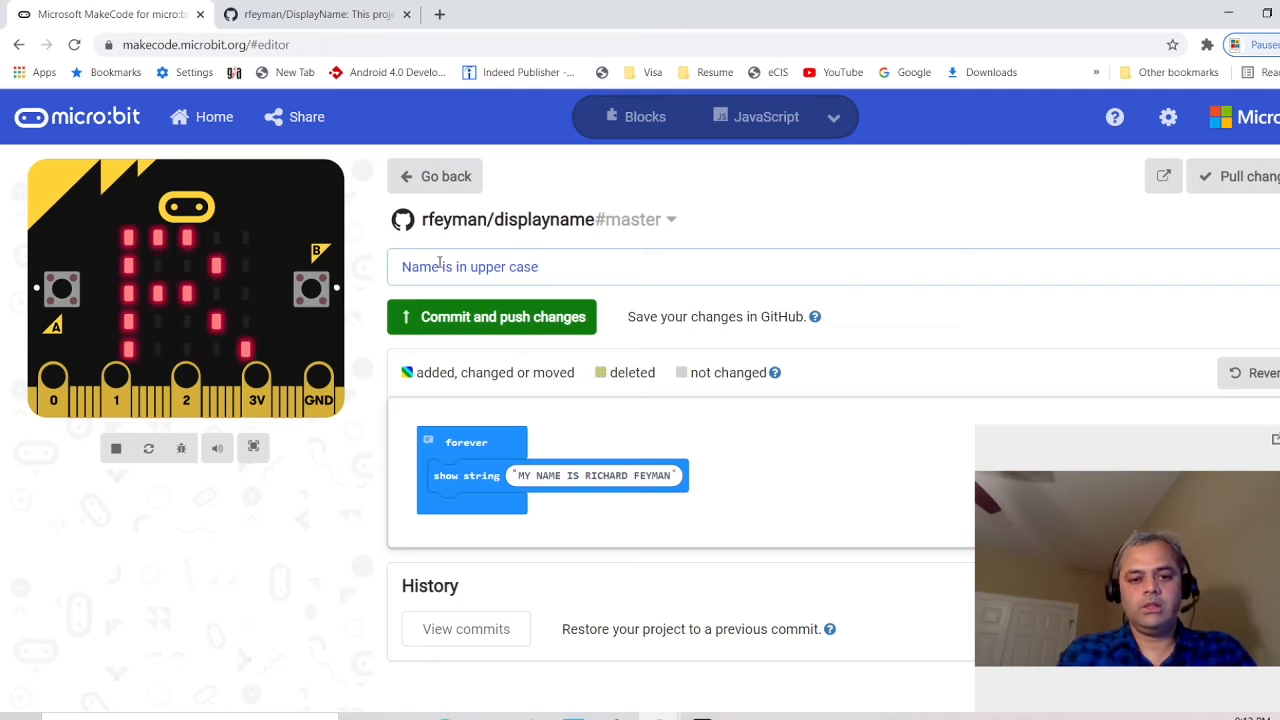
key(BackSpace)
key(BackSpace)
key(BackSpace)
key(BackSpace)
key(BackSpace)
key(BackSpace)
key(BackSpace)
key(BackSpace)
key(BackSpace)
key(BackSpace)
key(BackSpace)
key(BackSpace)
key(BackSpace)
key(BackSpace)
key(BackSpace)
key(BackSpace)
key(BackSpace)
key(BackSpace)
key(BackSpace)
key(BackSpace)
text(Display n)
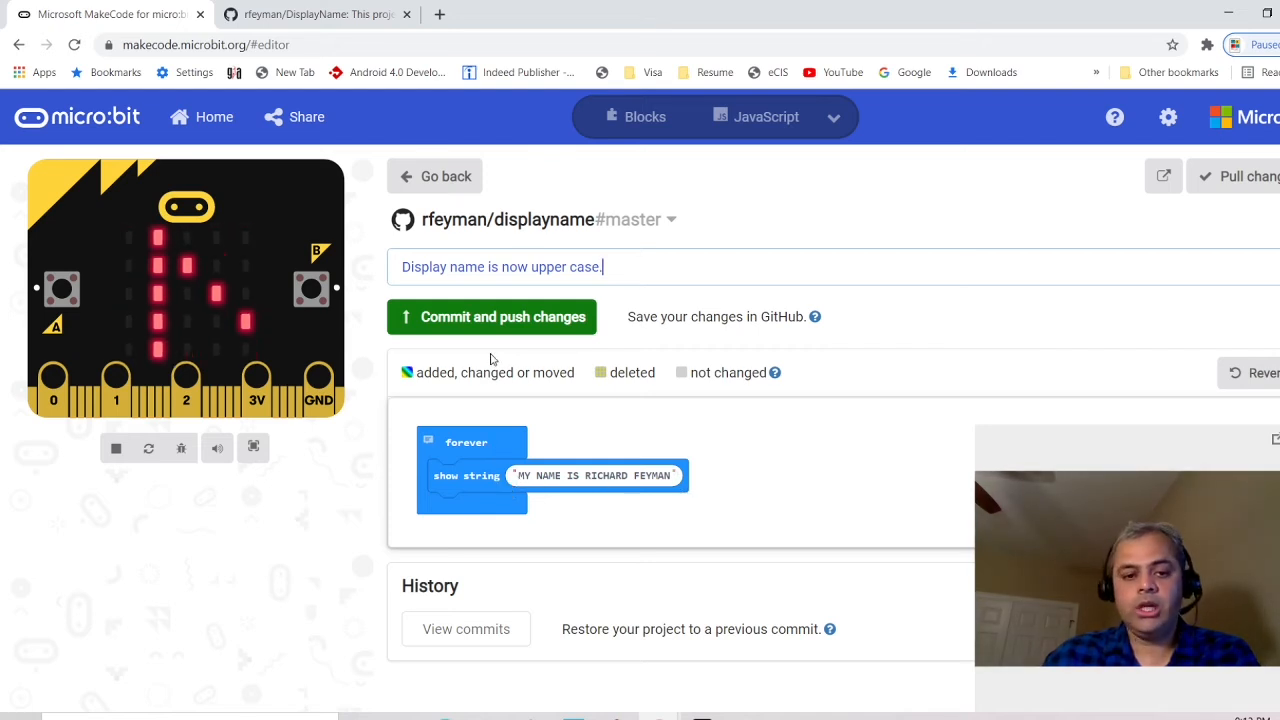
click(446, 318)
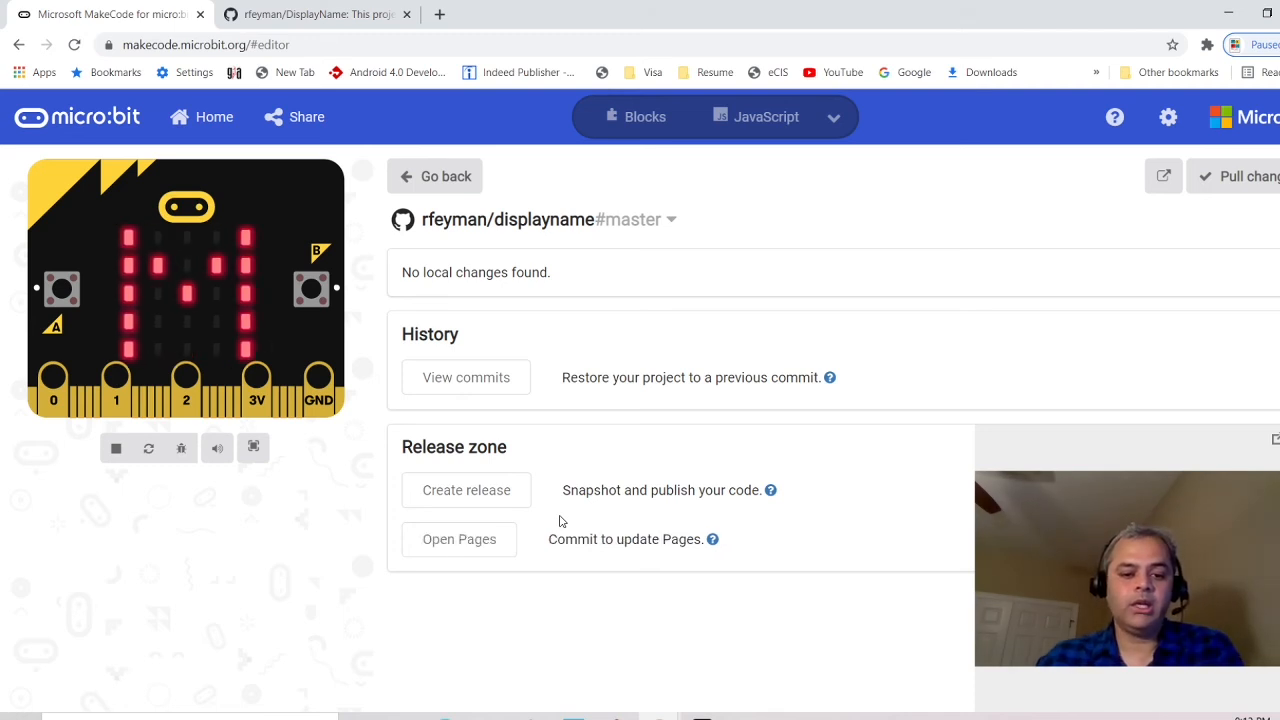
Reload the DisplayName repository page and scroll to its Blocks preview showing the uppercase message
click(509, 550)
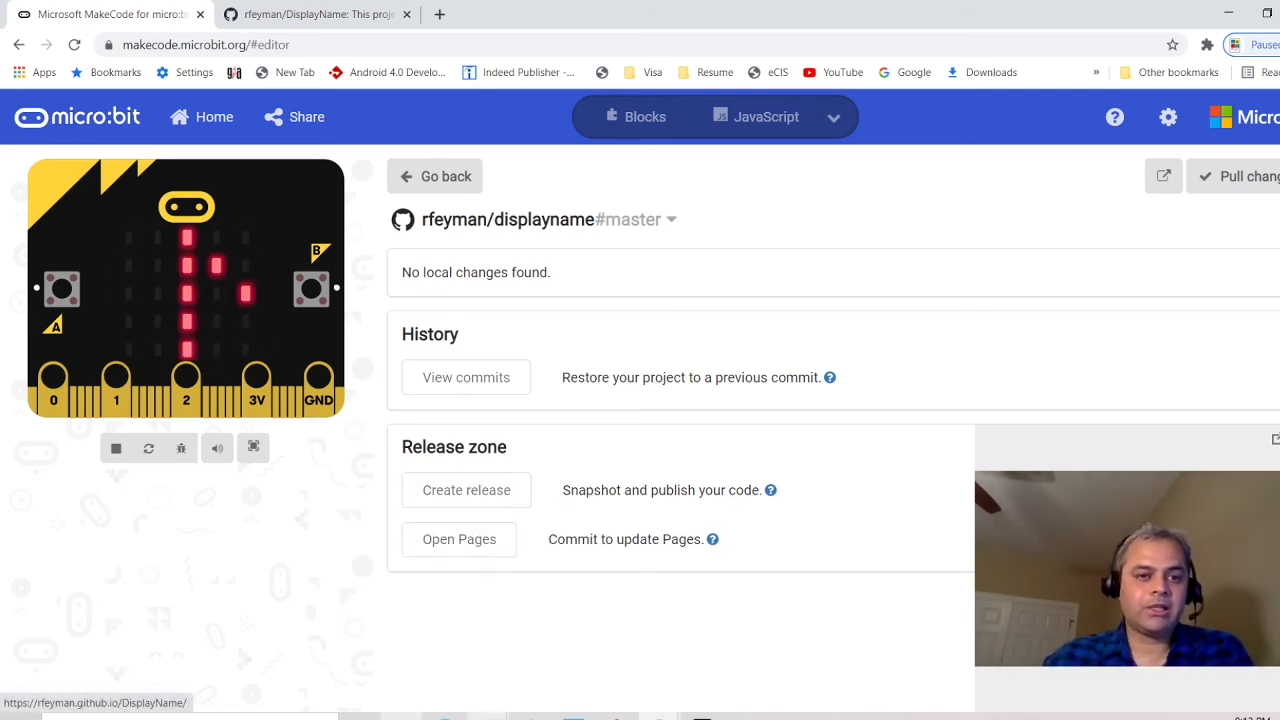
click(334, 18)
click(425, 46)
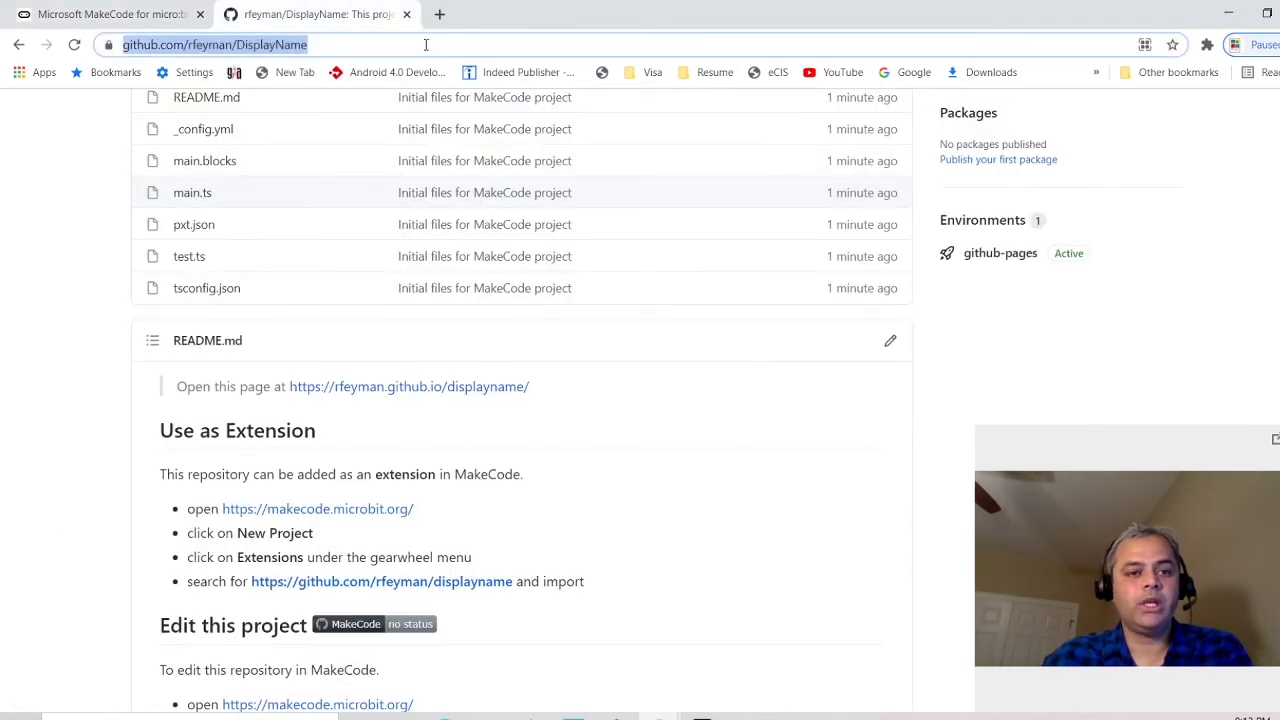
key(Return)
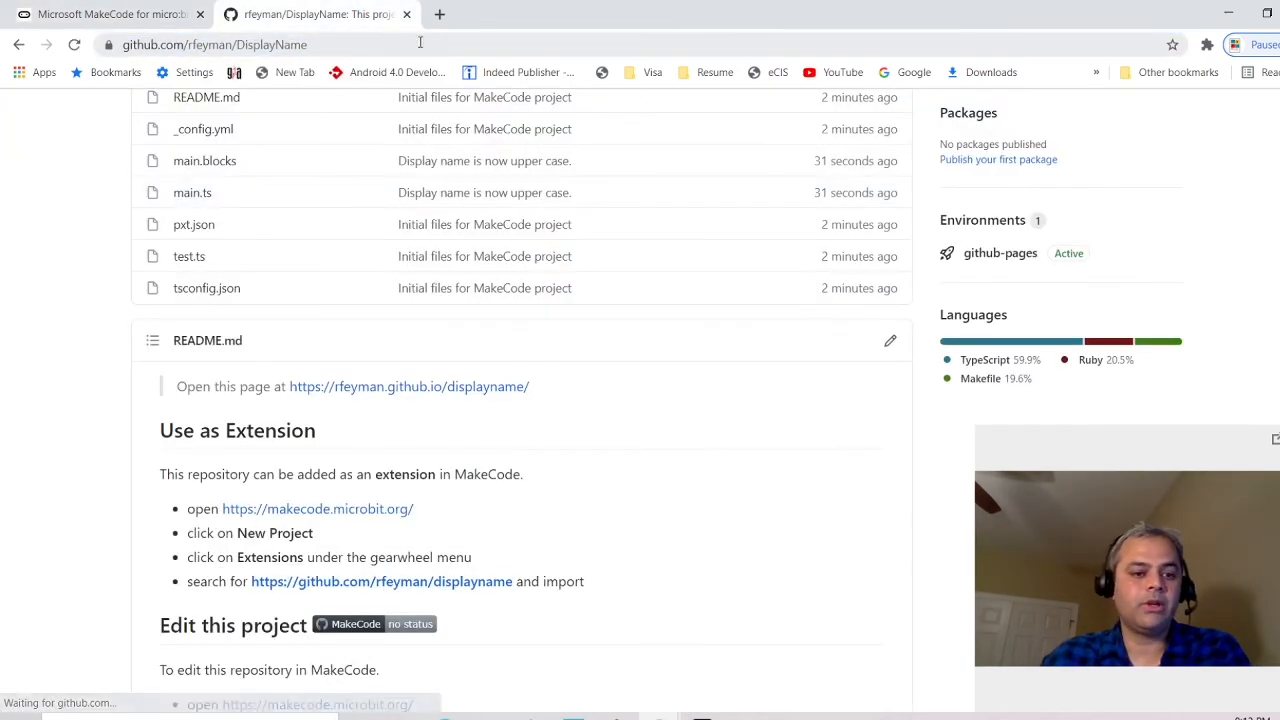
scroll(443, 243, down, 5)
scroll(455, 248, up, 1)
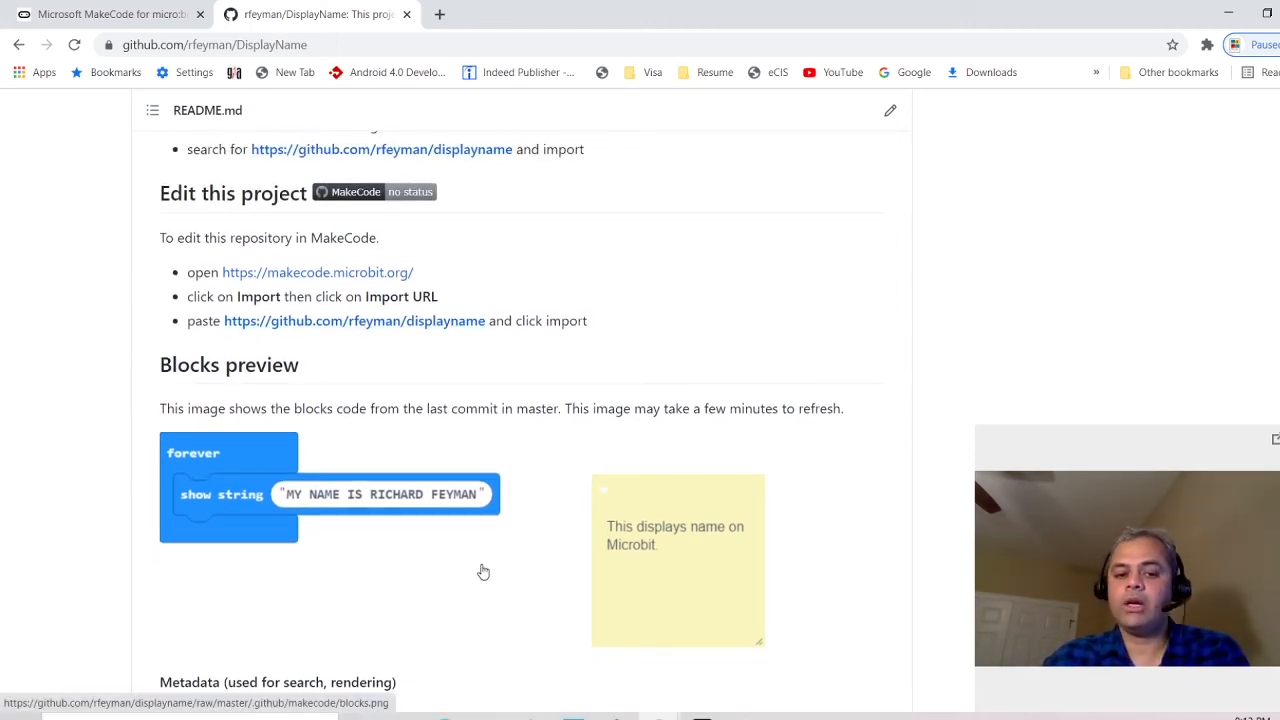
scroll(495, 562, down, 1)
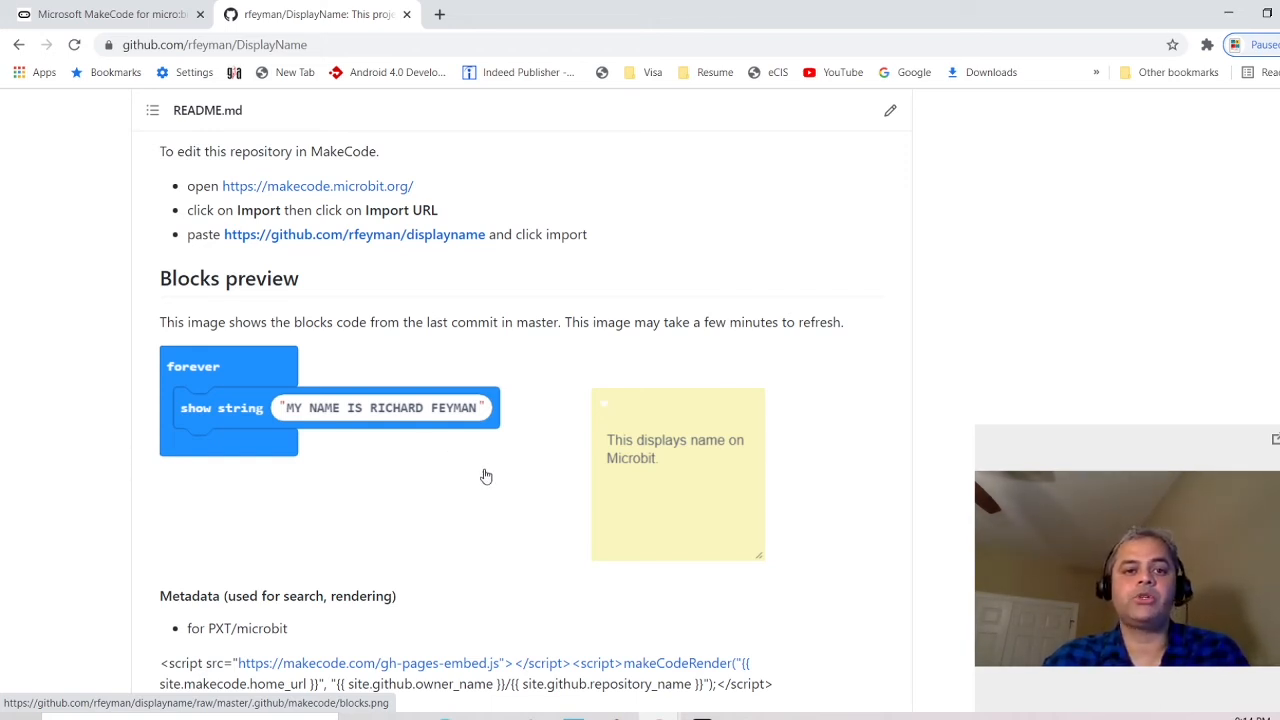
click(112, 14)
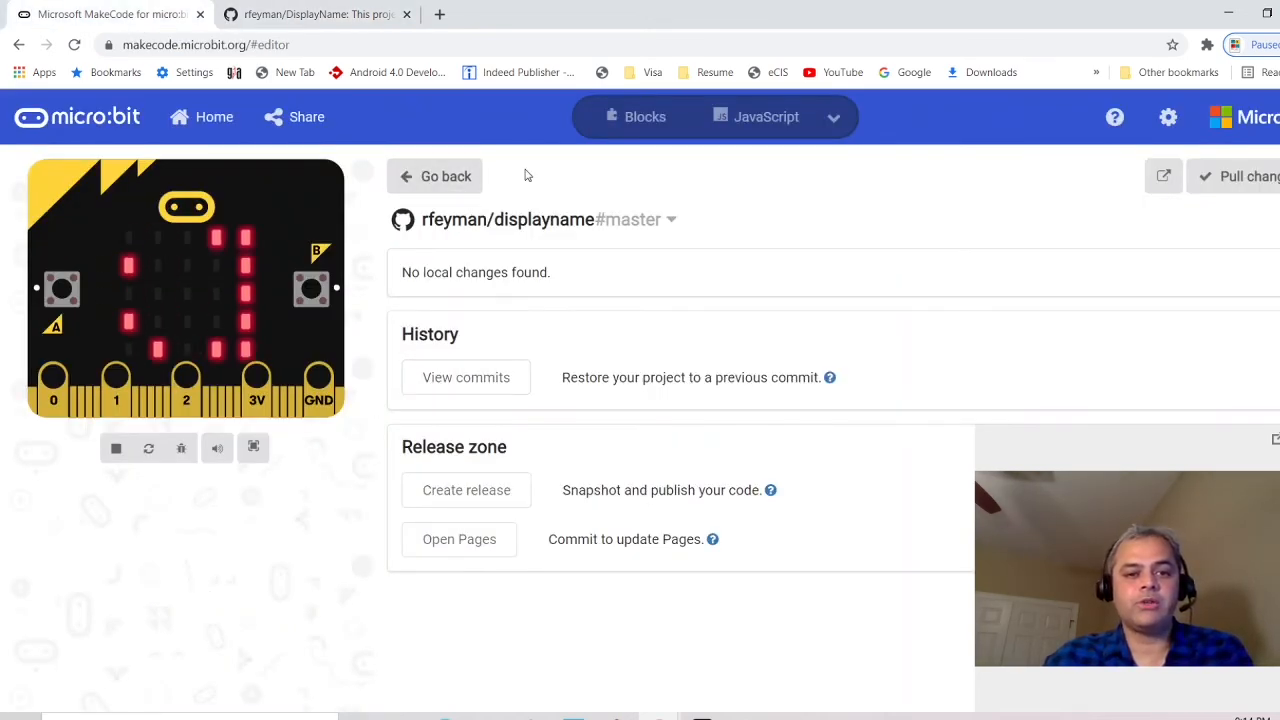
Close the GitHub panel and go to the MakeCode home page
click(437, 176)
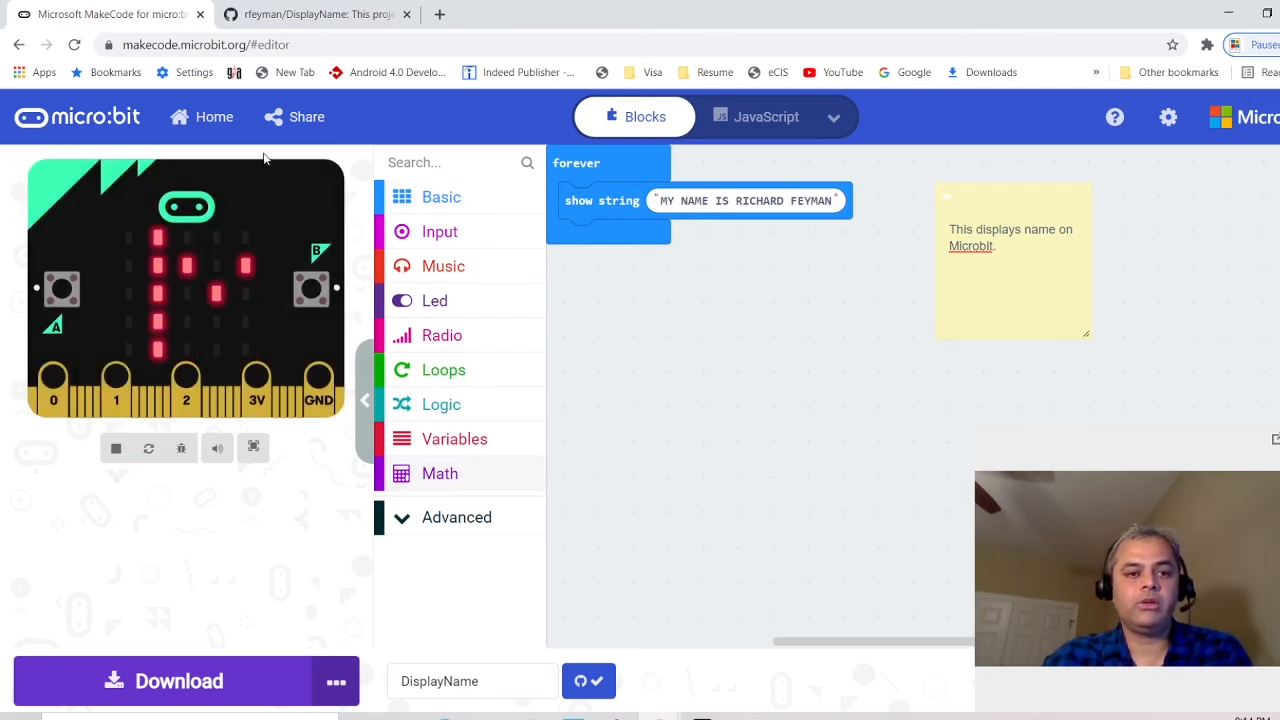
click(214, 120)
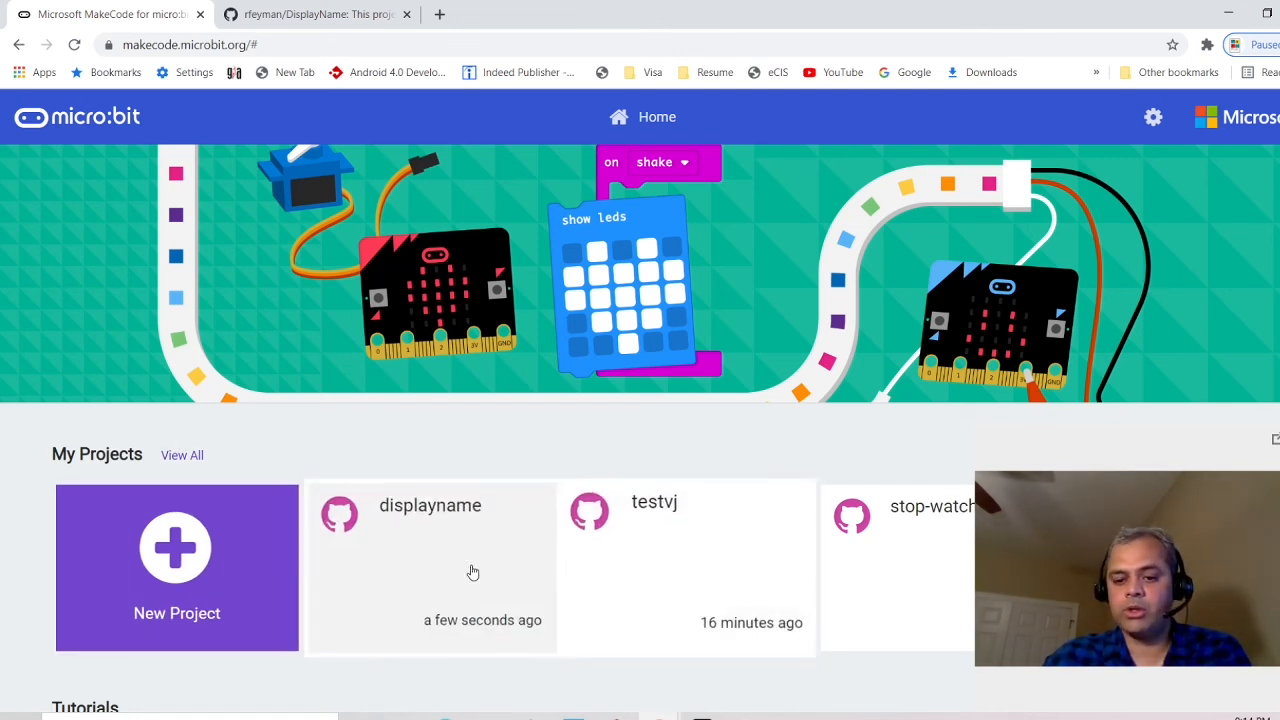
From View All, select and delete the DisplayName project, then return home
click(184, 462)
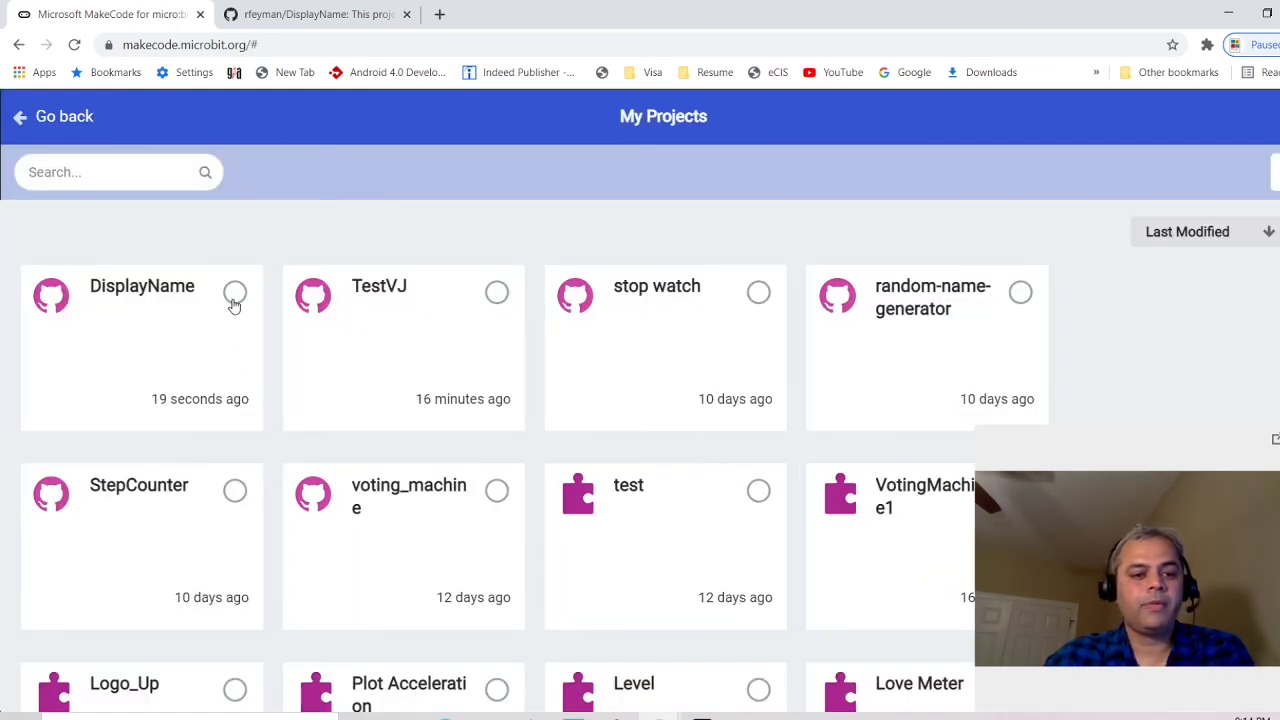
click(234, 293)
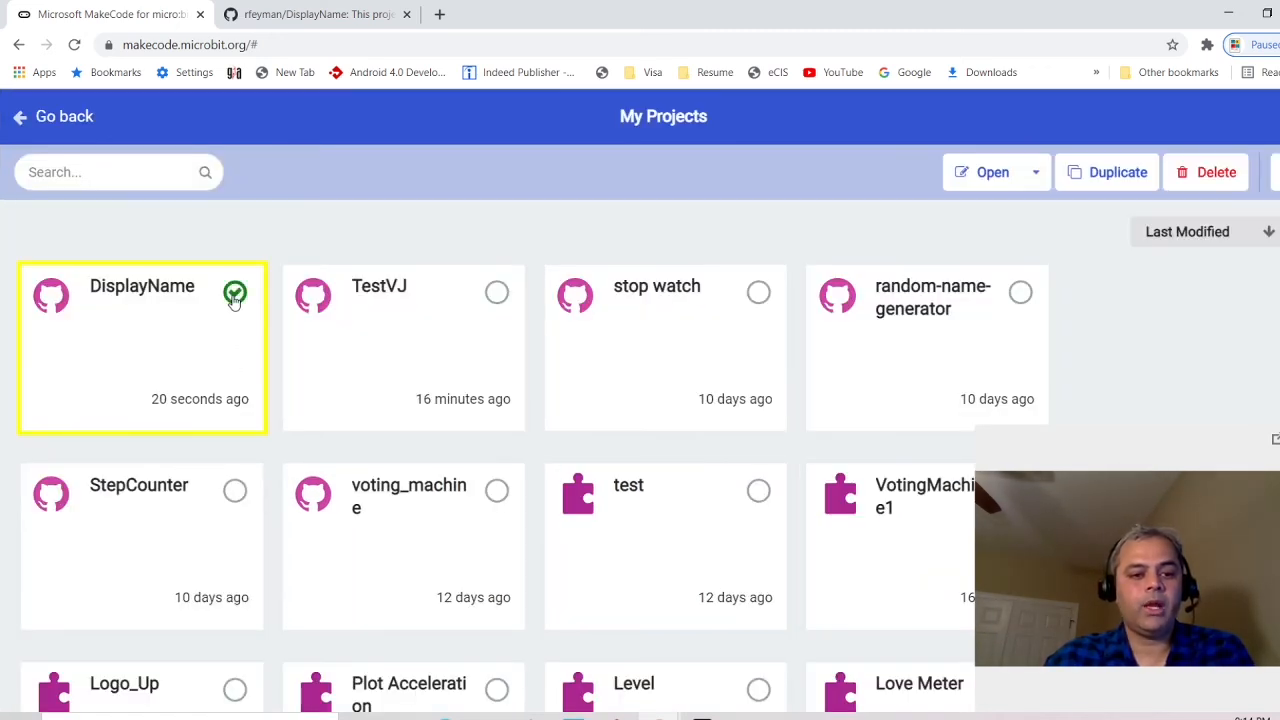
click(1201, 176)
click(752, 458)
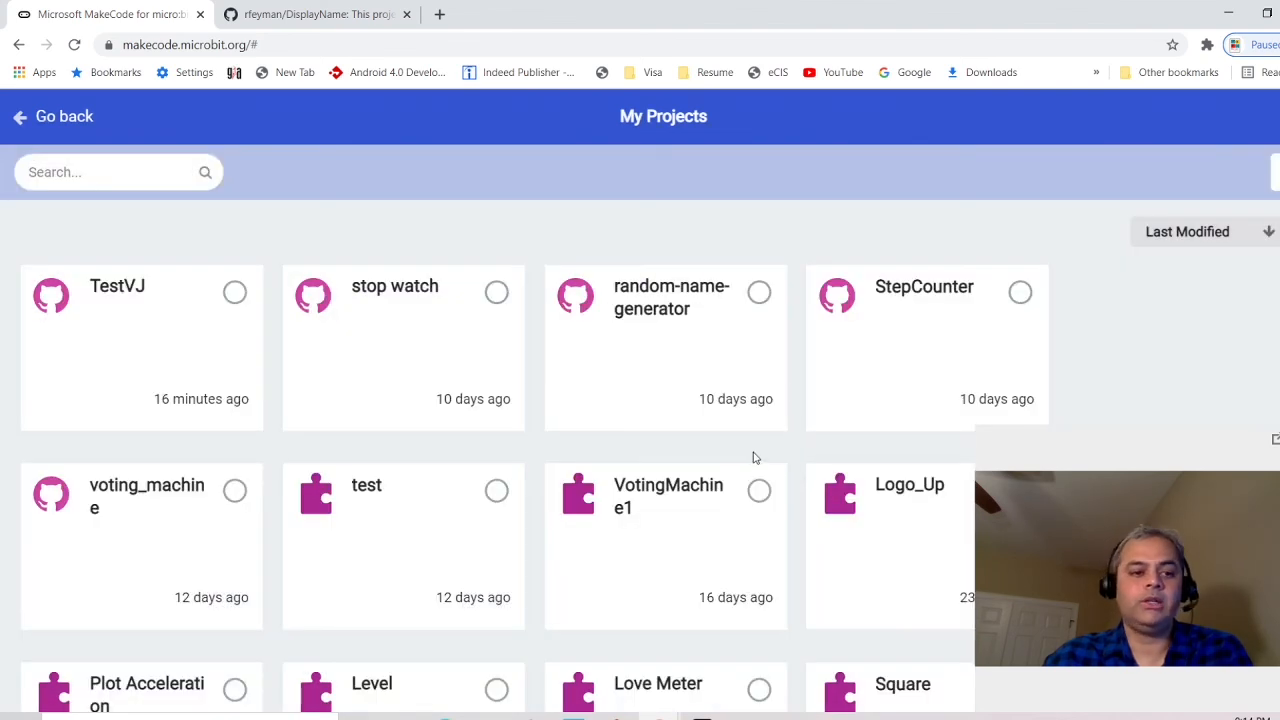
click(57, 120)
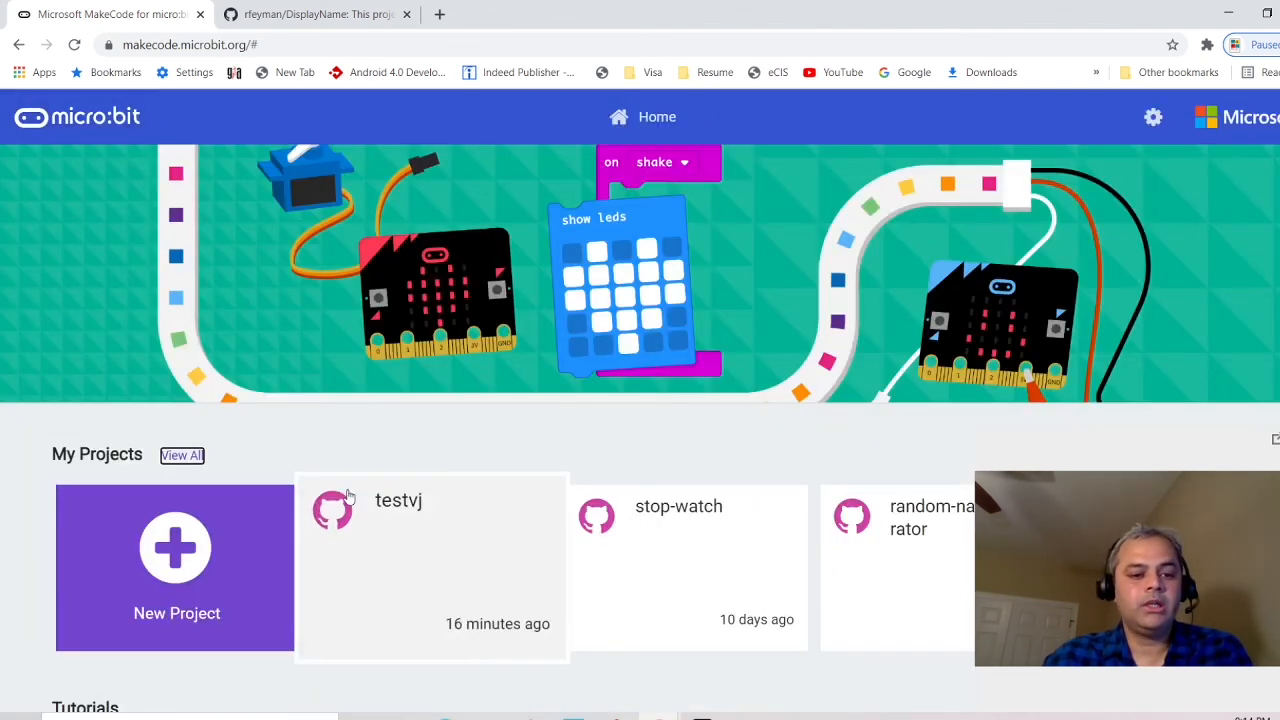
drag(1129, 472, 168, 493)
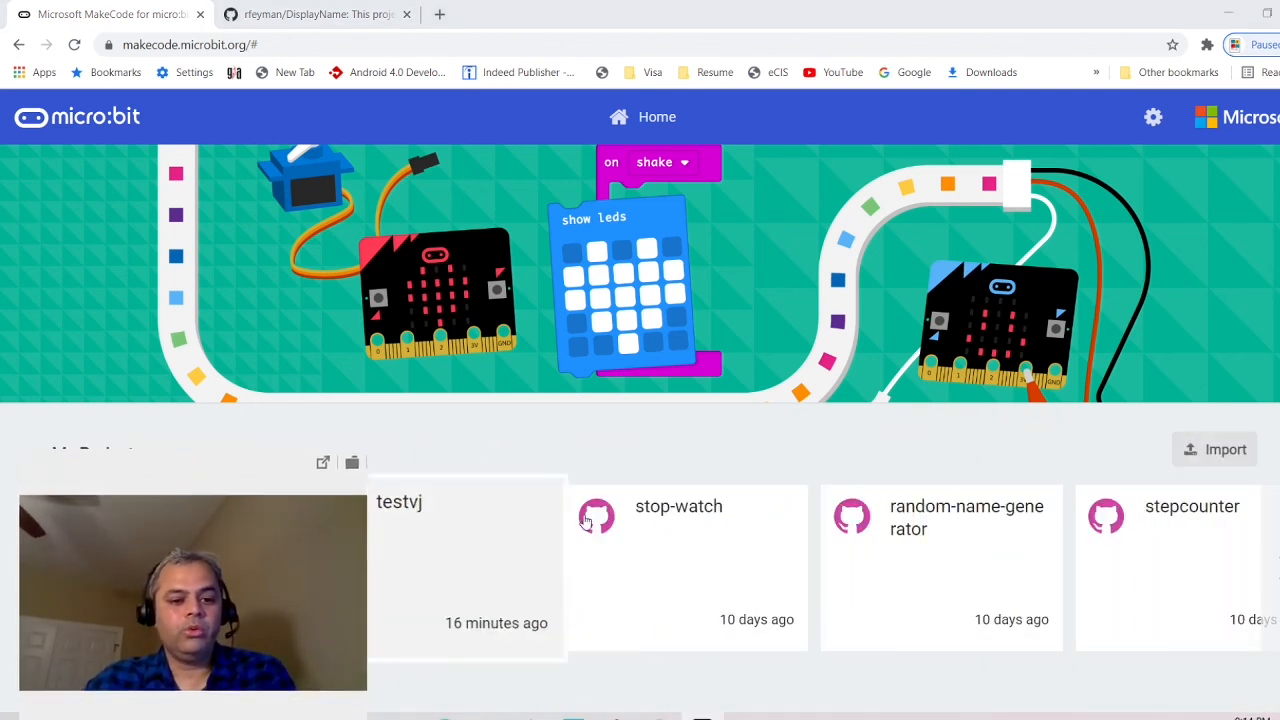
Import the displayname repository via Import > Your GitHub Repo to reopen it
click(1216, 452)
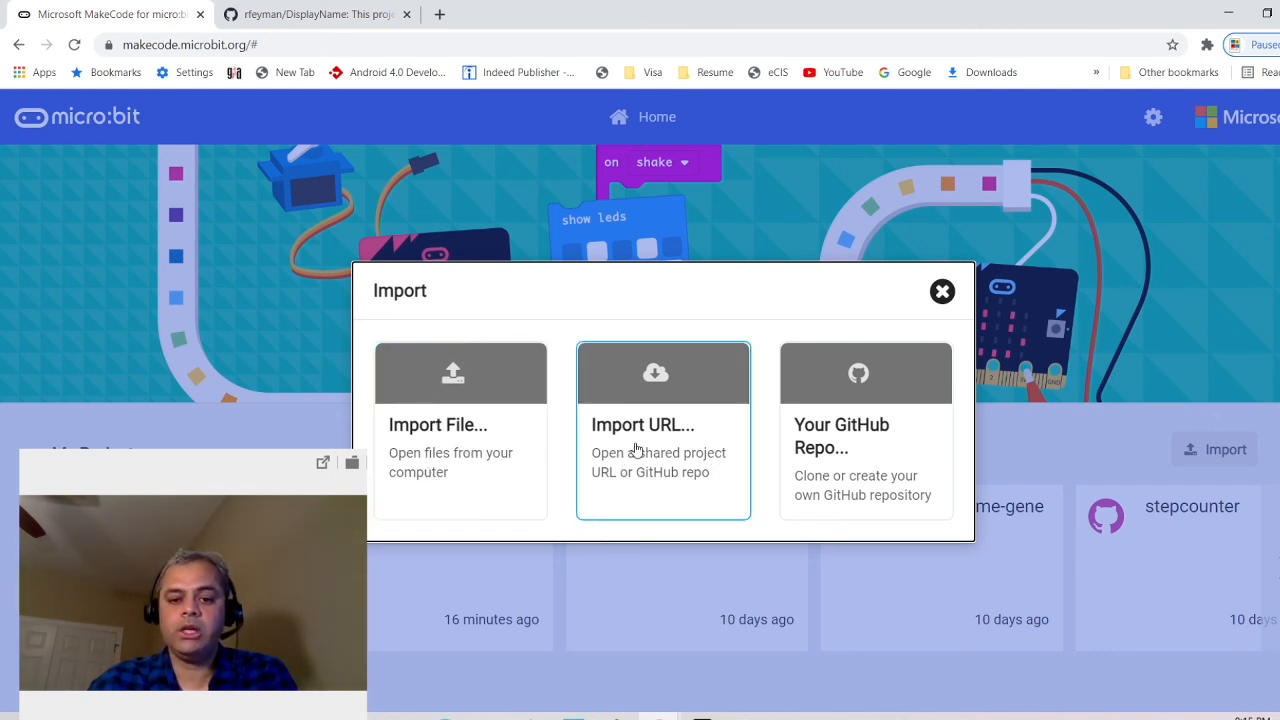
click(884, 454)
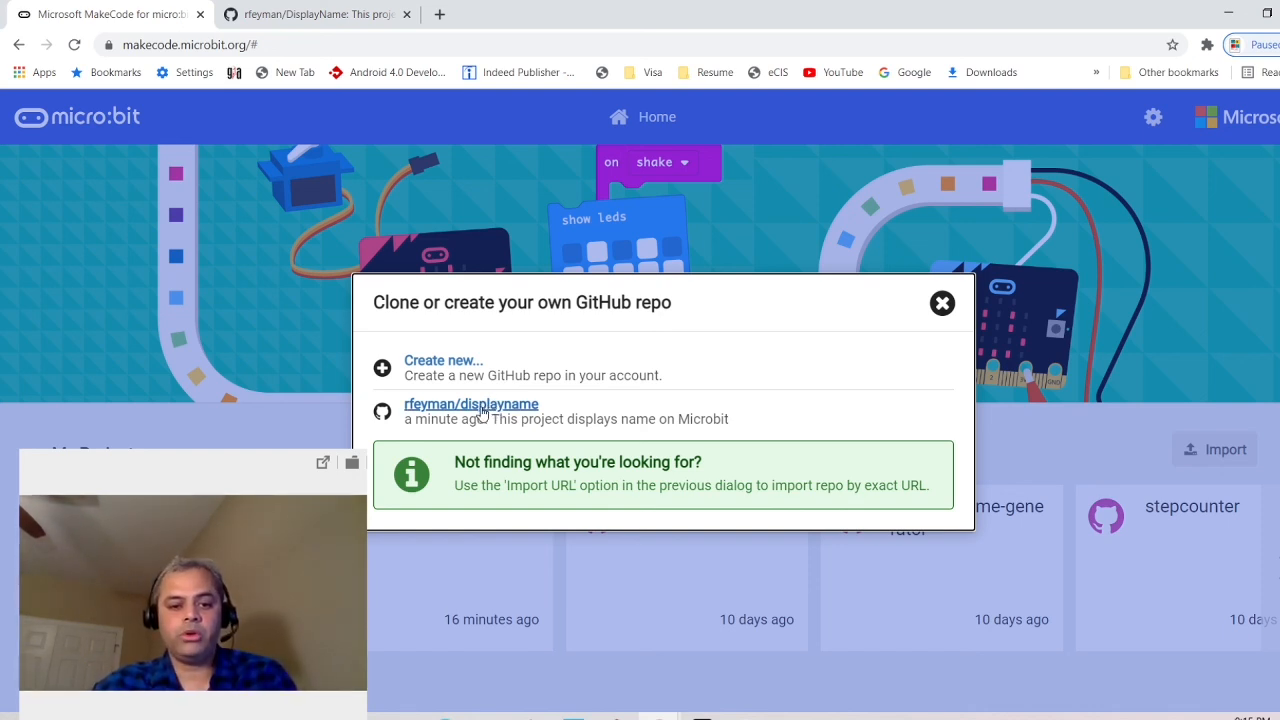
click(481, 410)
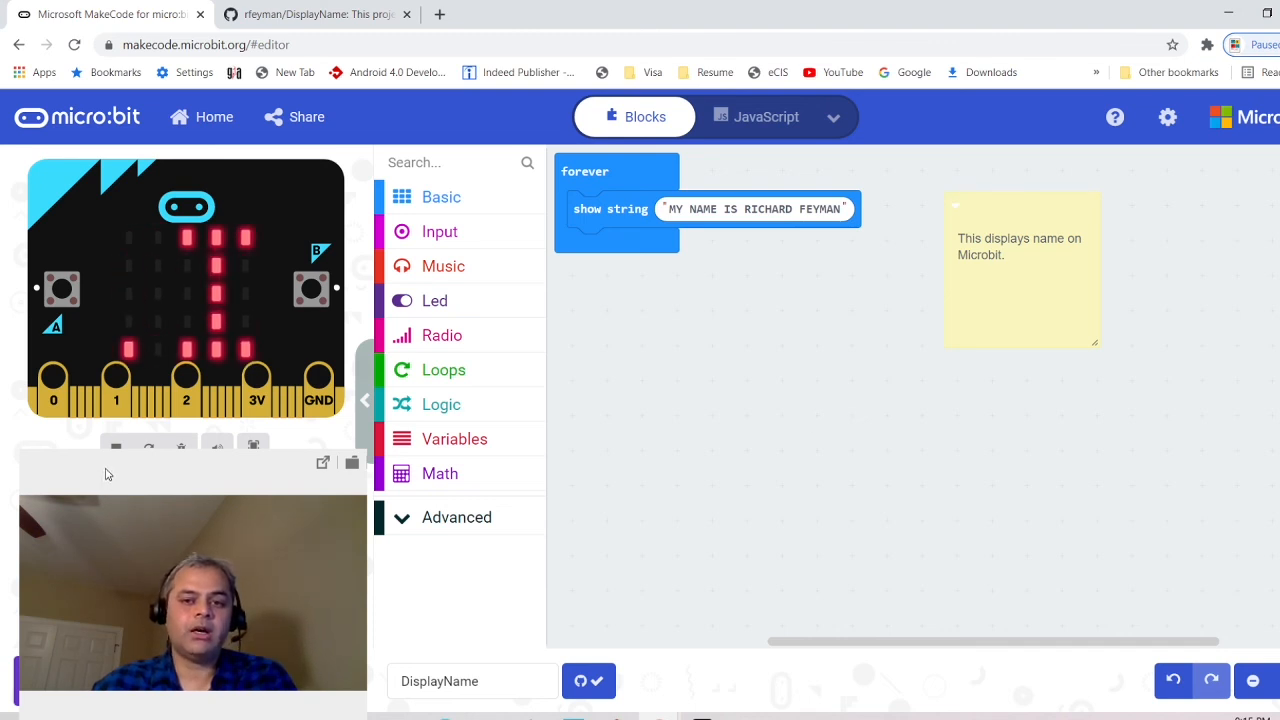
drag(107, 476, 1034, 451)
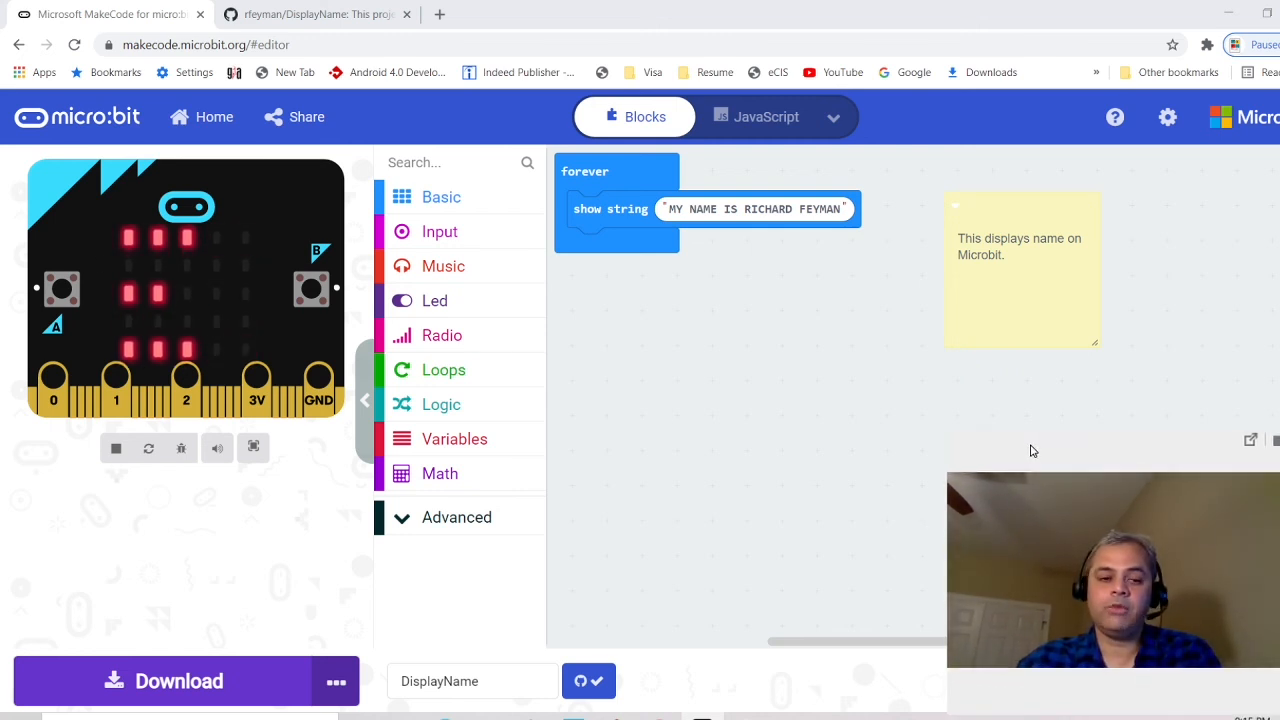